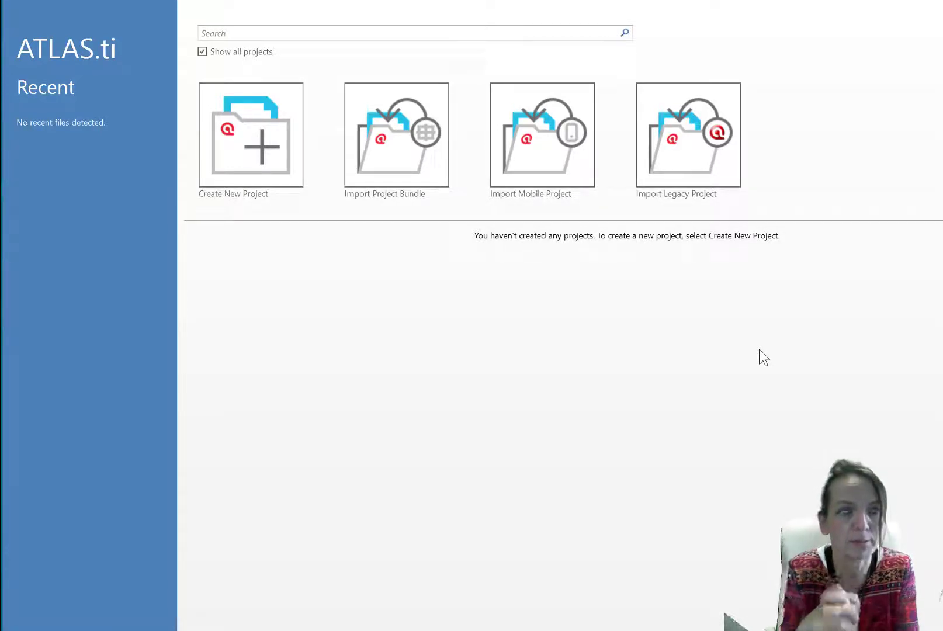
Create a new empty project named "project X".
left_click(268, 153)
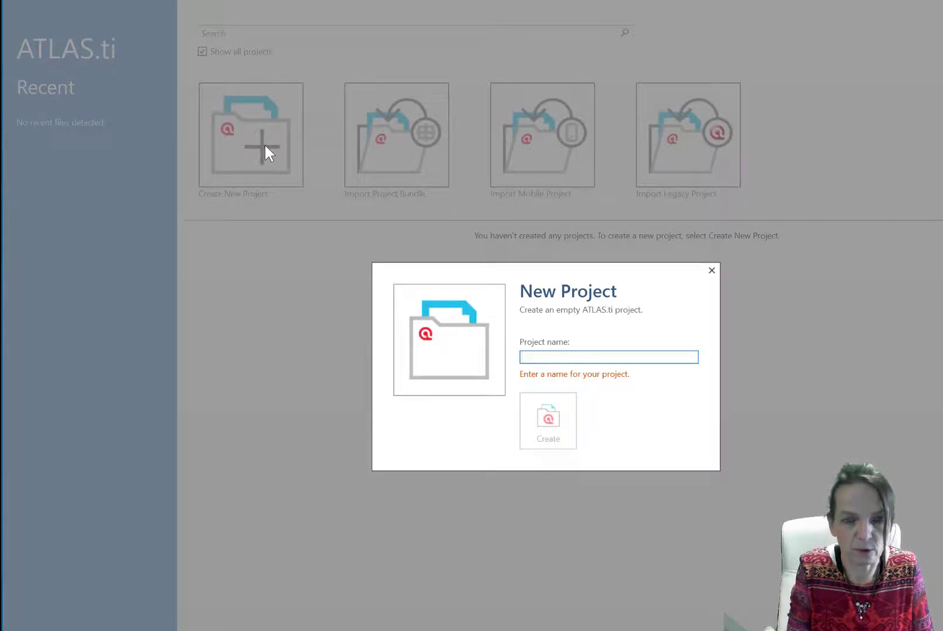
type("project ")
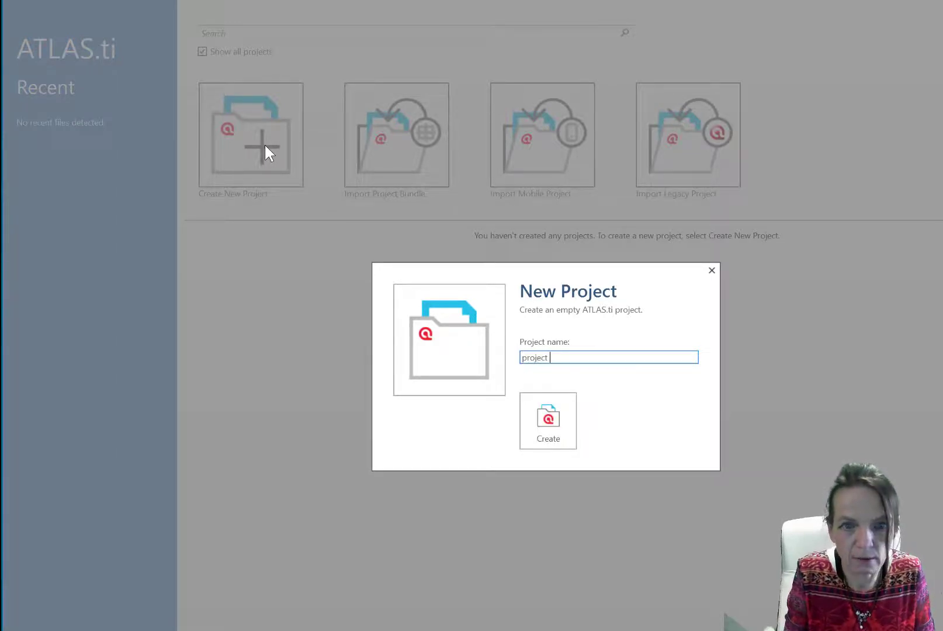
type("X")
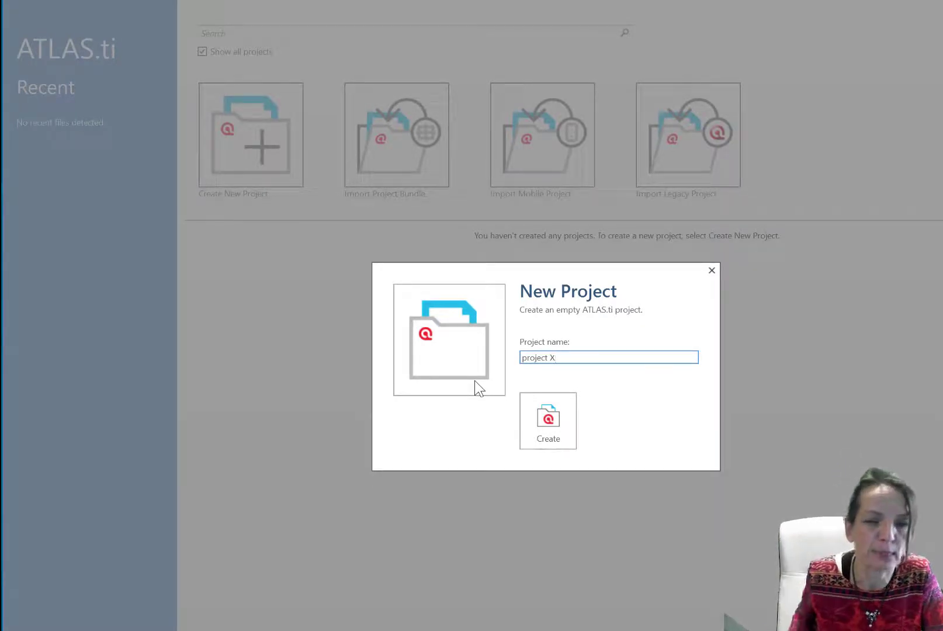
left_click(565, 434)
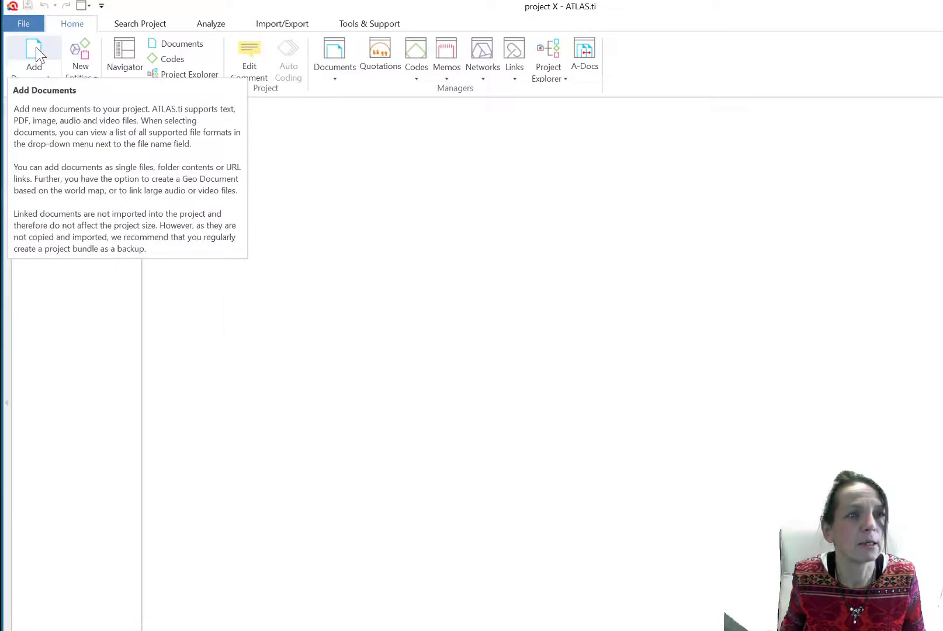
Add the document "3_Belkin parenting blog discussion" to the project, narrow its text area to widen the margin, and enlarge the text.
left_click(37, 56)
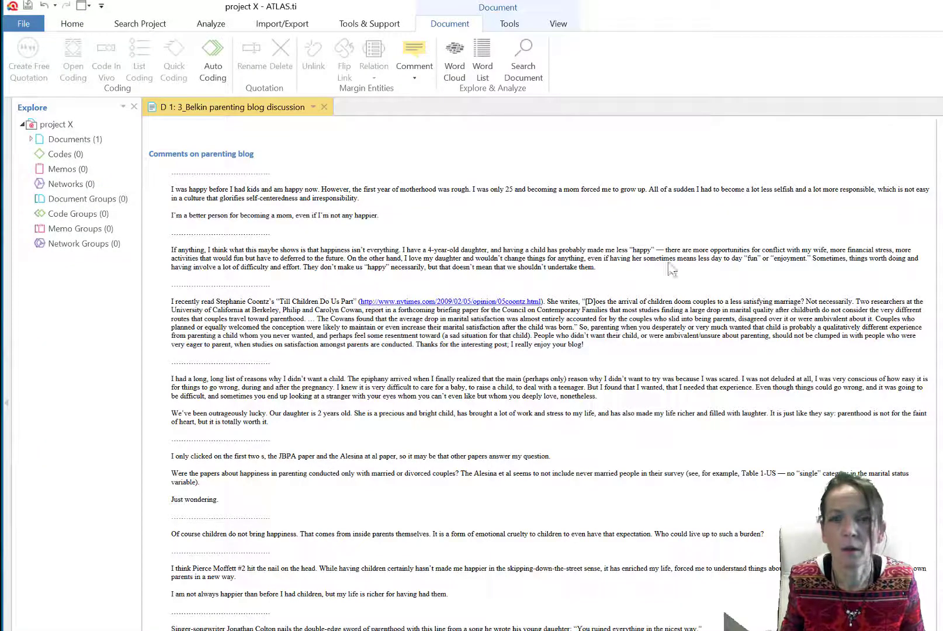
left_click_drag(764, 238, 676, 239)
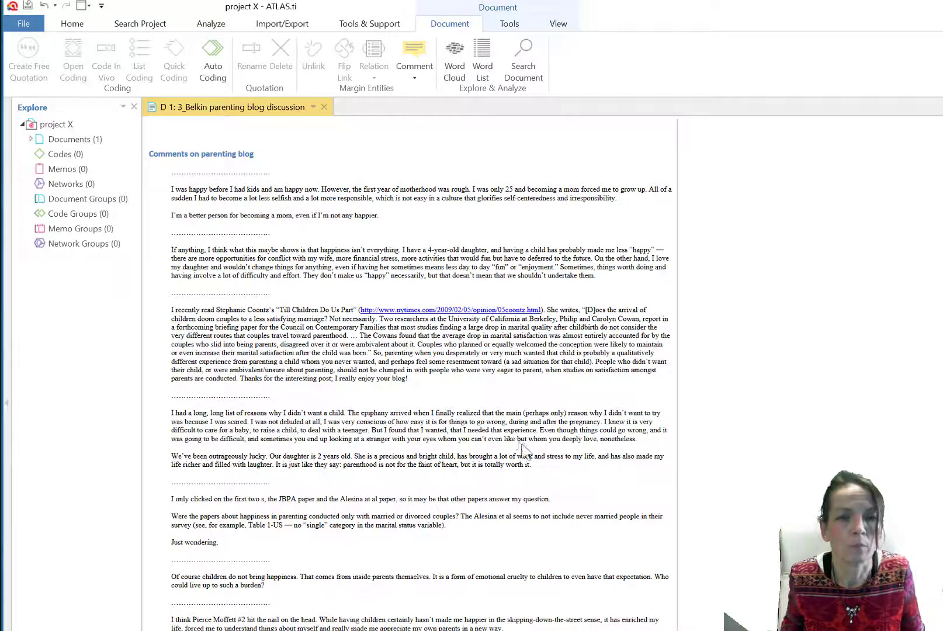
scroll(523, 450, "up", 3)
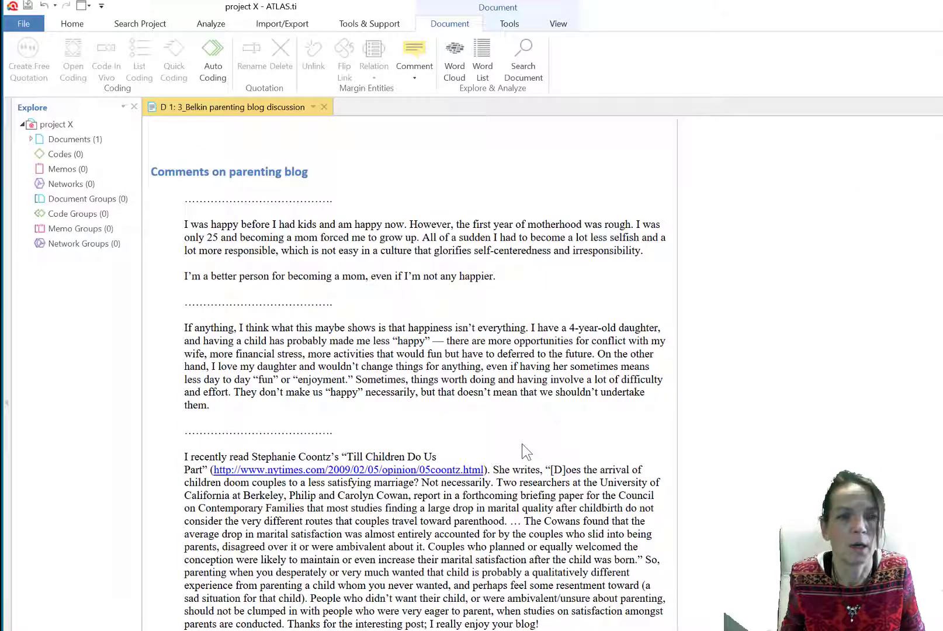
scroll(523, 451, "up", 1)
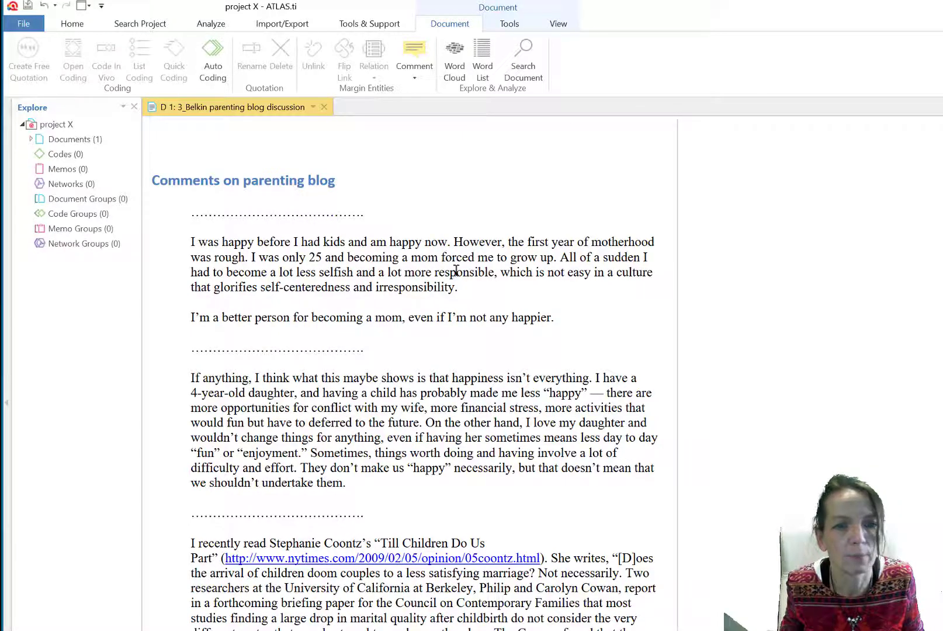
Apply the new open code "code A" to the first comment's opening paragraph, from "I was happy" to "irresponsibility".
left_click_drag(461, 288, 190, 241)
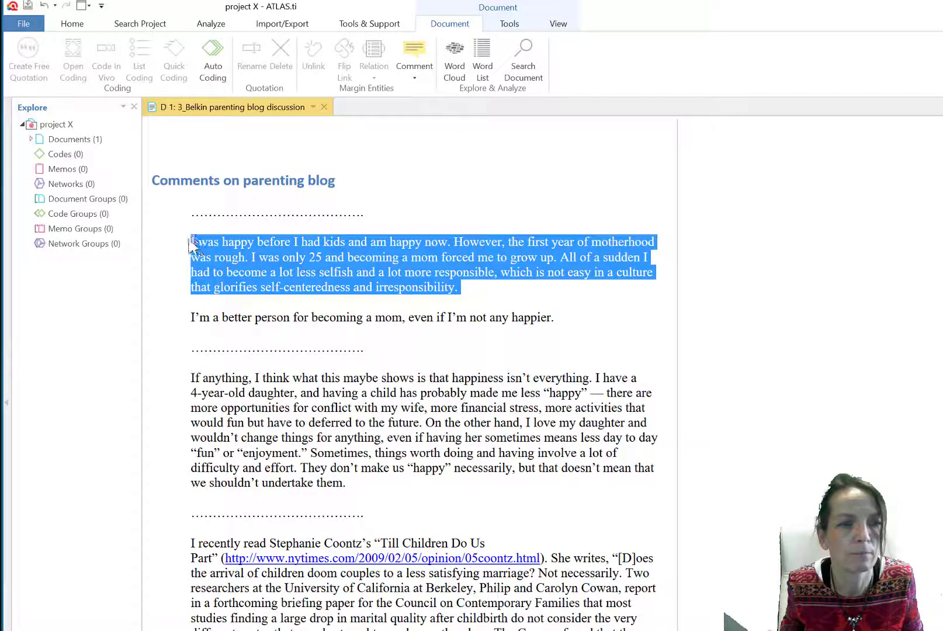
right_click(270, 255)
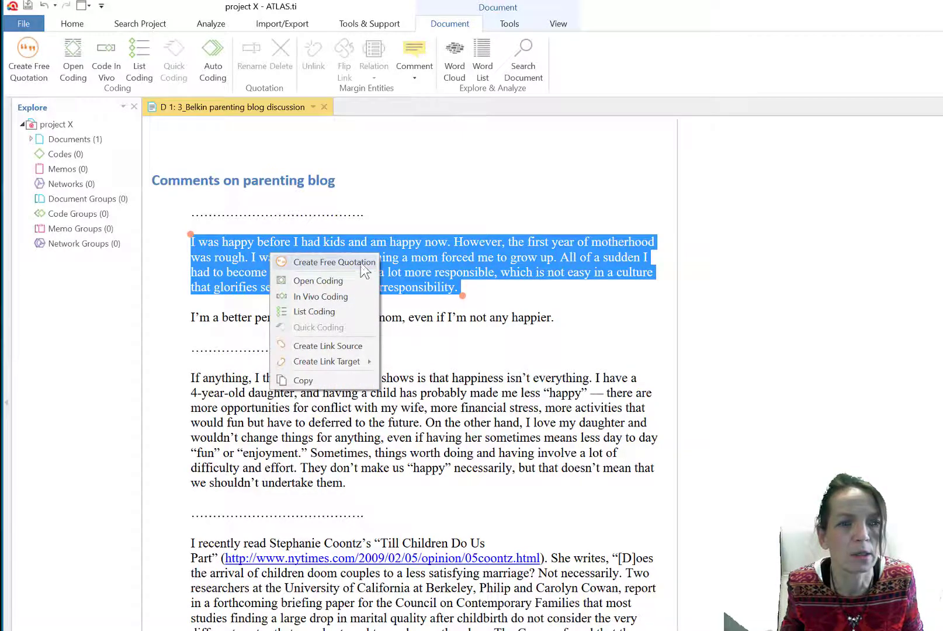
left_click(319, 280)
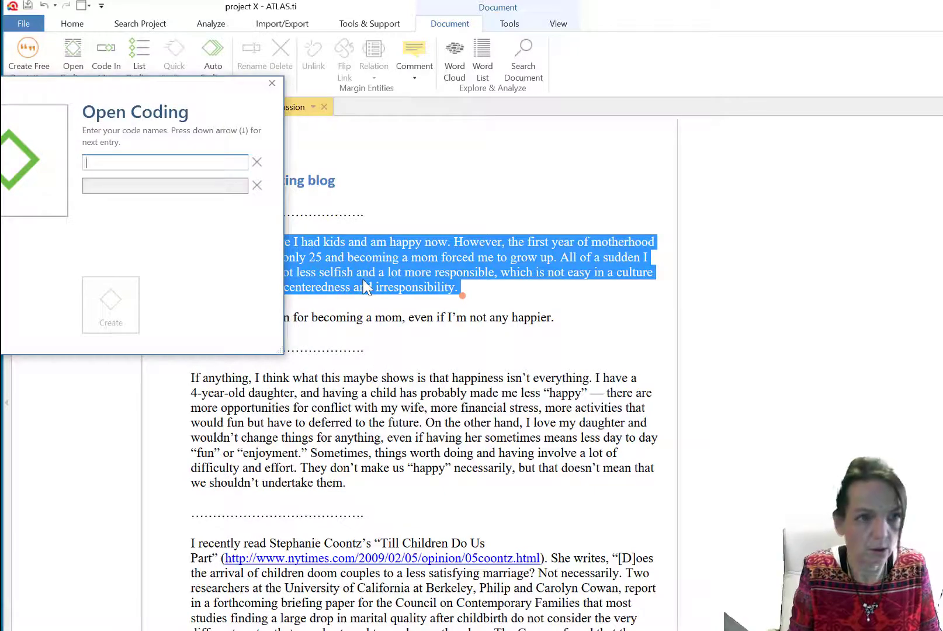
type("code A")
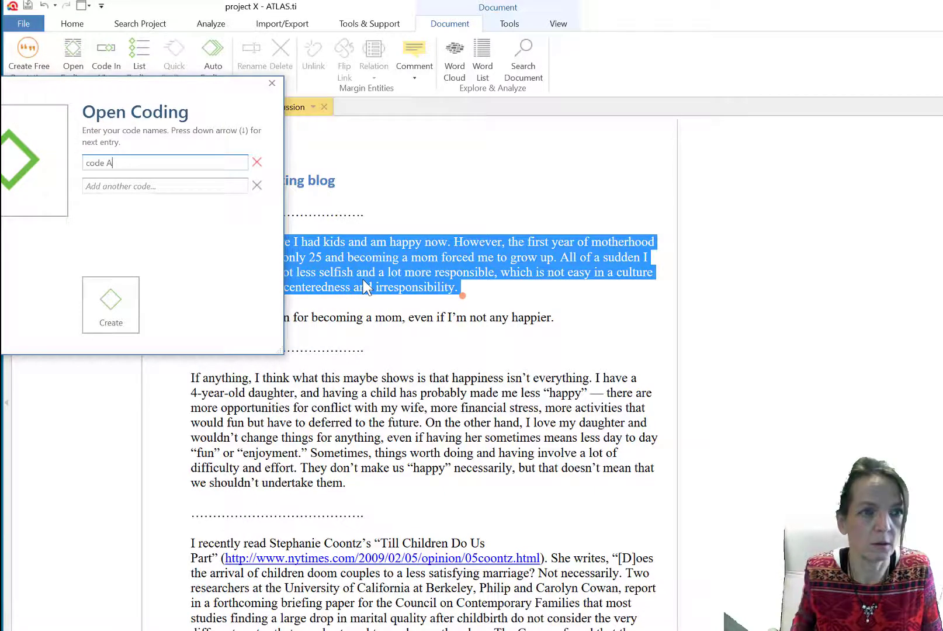
left_click(111, 304)
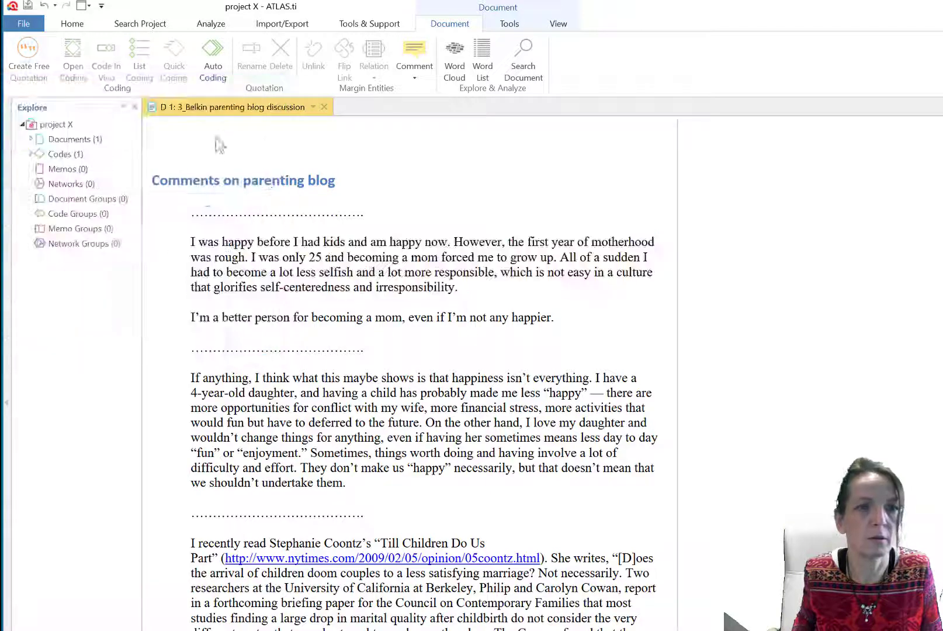
Apply the new open code "Code B" to the sentence "I'm a better person for becoming a mom, even if I'm not any happier.".
left_click_drag(191, 317, 540, 331)
right_click(538, 331)
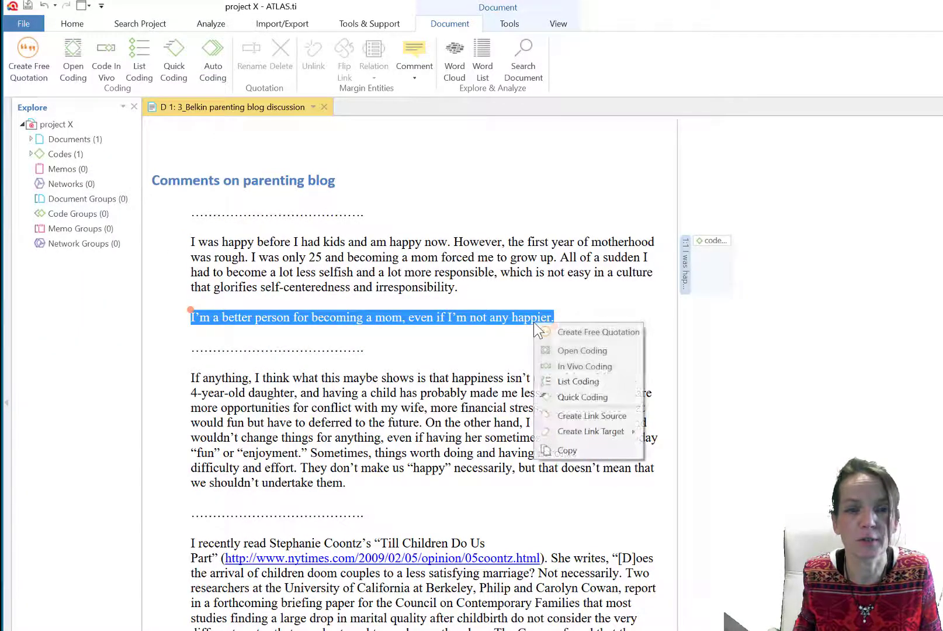
left_click(570, 352)
left_click_drag(227, 131, 609, 283)
type("Code B")
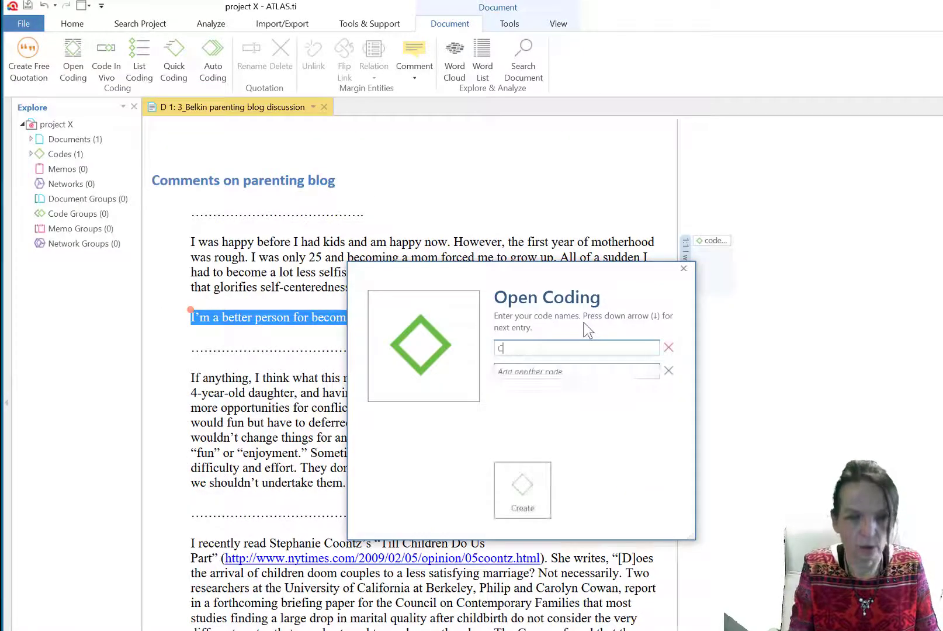
left_click(528, 509)
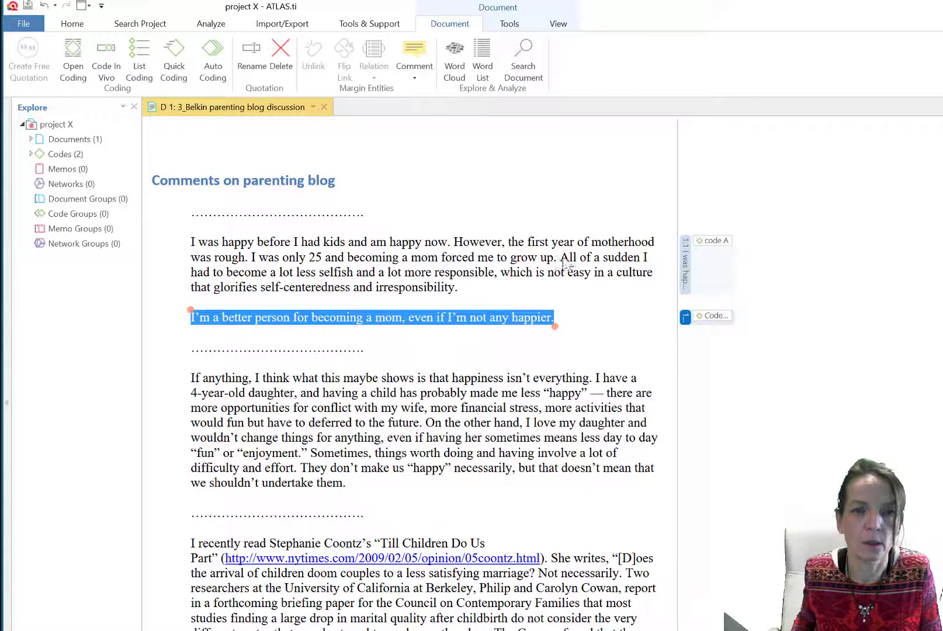
Apply the new open code "Code C" to the passage from "All of a sudden I" through "we shouldn't undertake them.".
left_click_drag(560, 257, 569, 478)
right_click(562, 439)
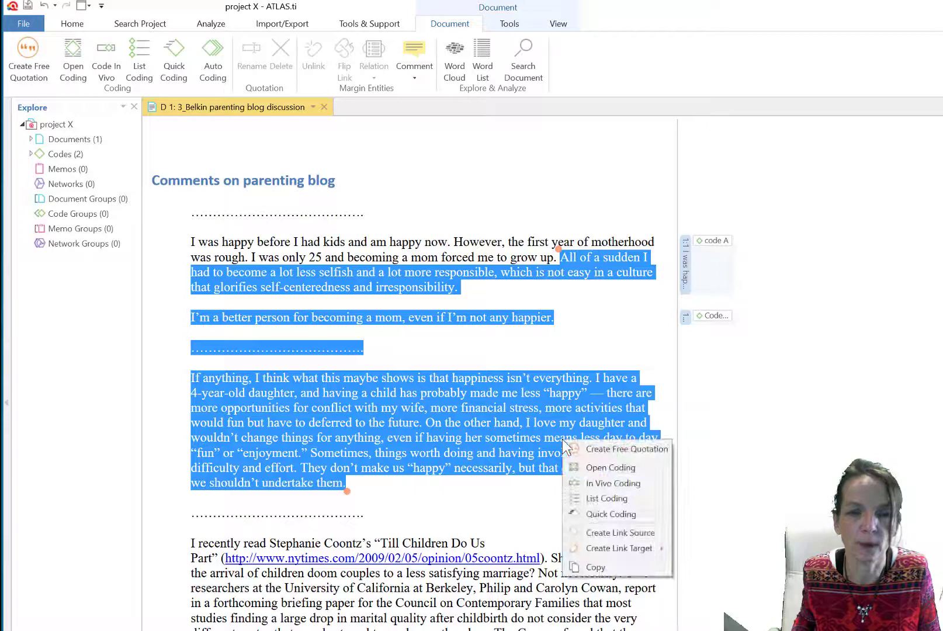
left_click(610, 467)
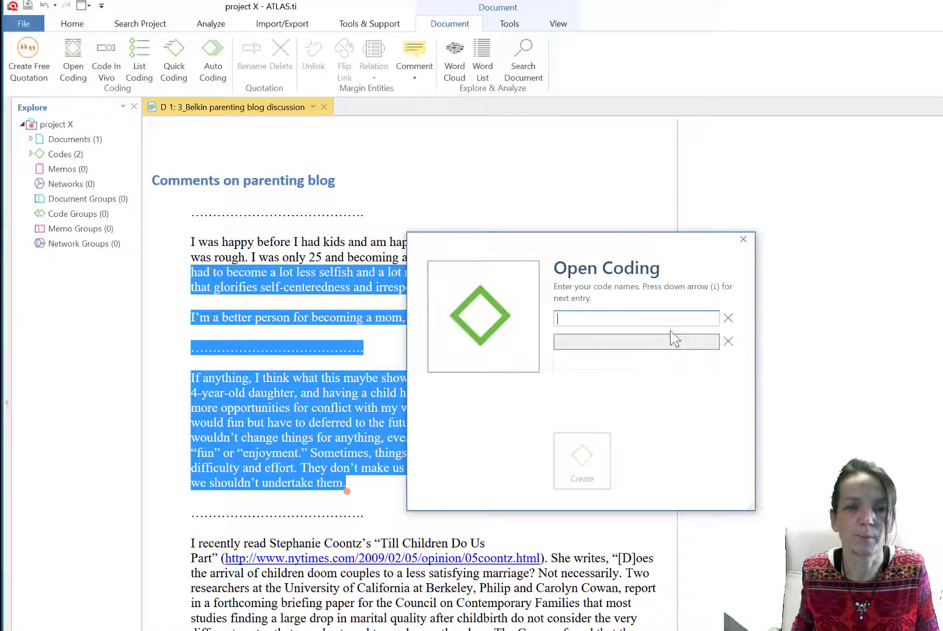
type("Code")
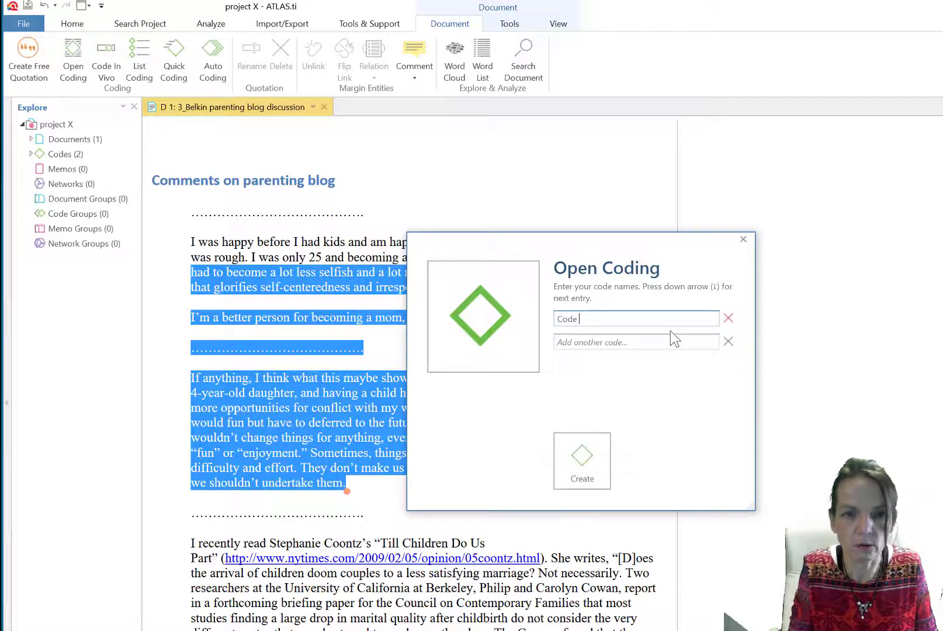
type(" C")
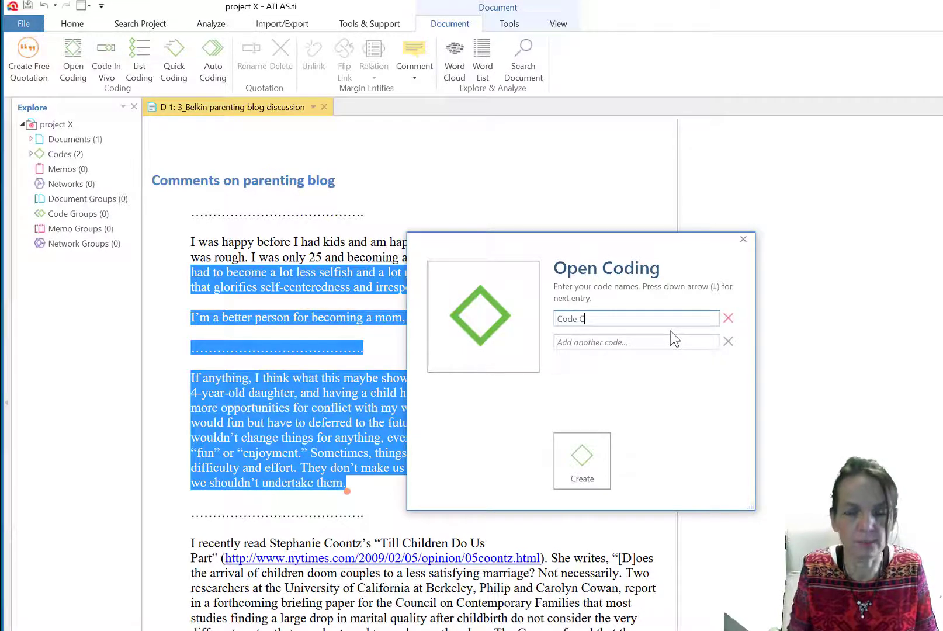
key("Return")
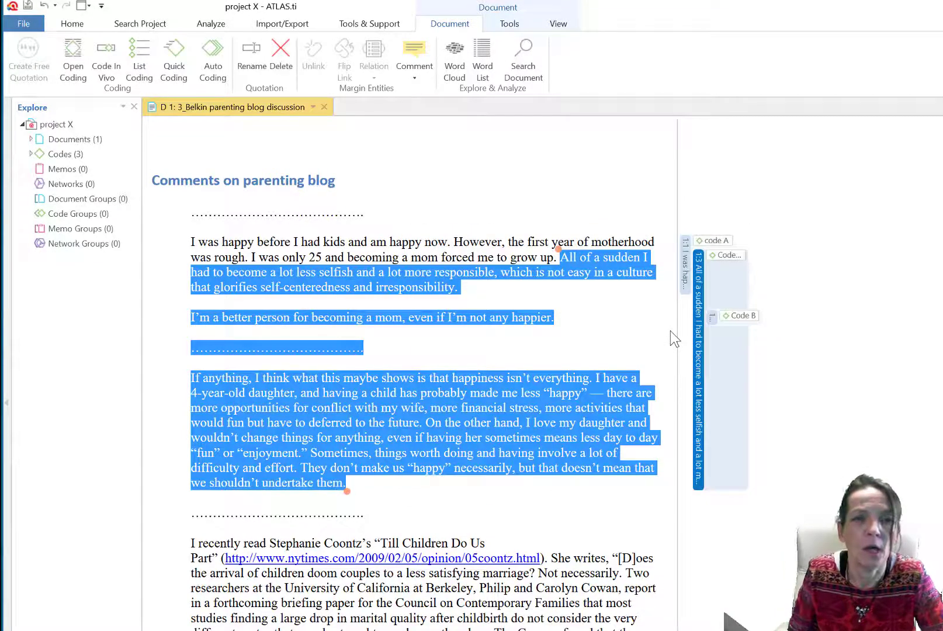
Open the Document Manager, narrow its Groups column, and widen the Created by and Modified by columns.
left_click(76, 26)
left_click(334, 59)
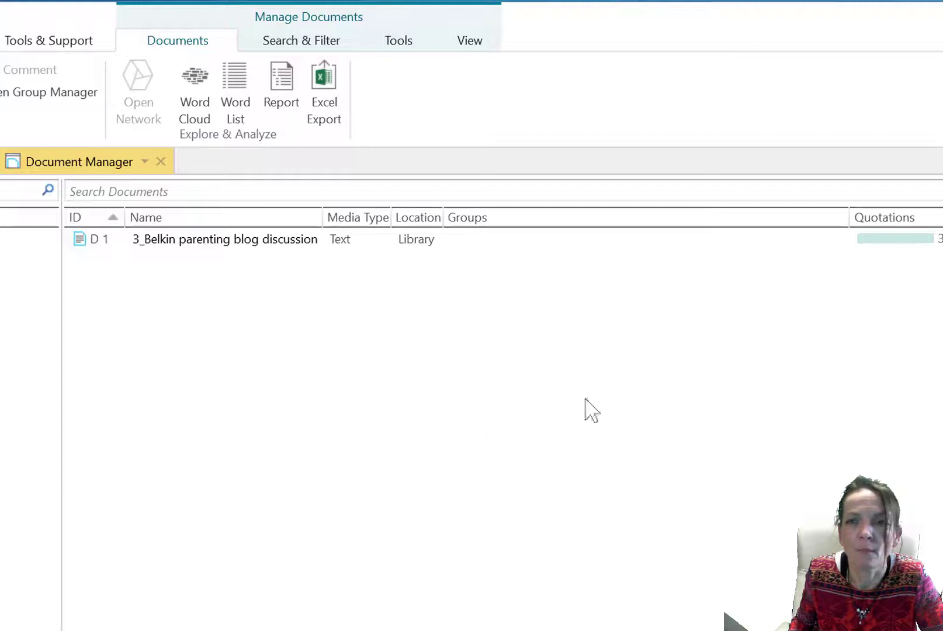
left_click_drag(848, 217, 526, 212)
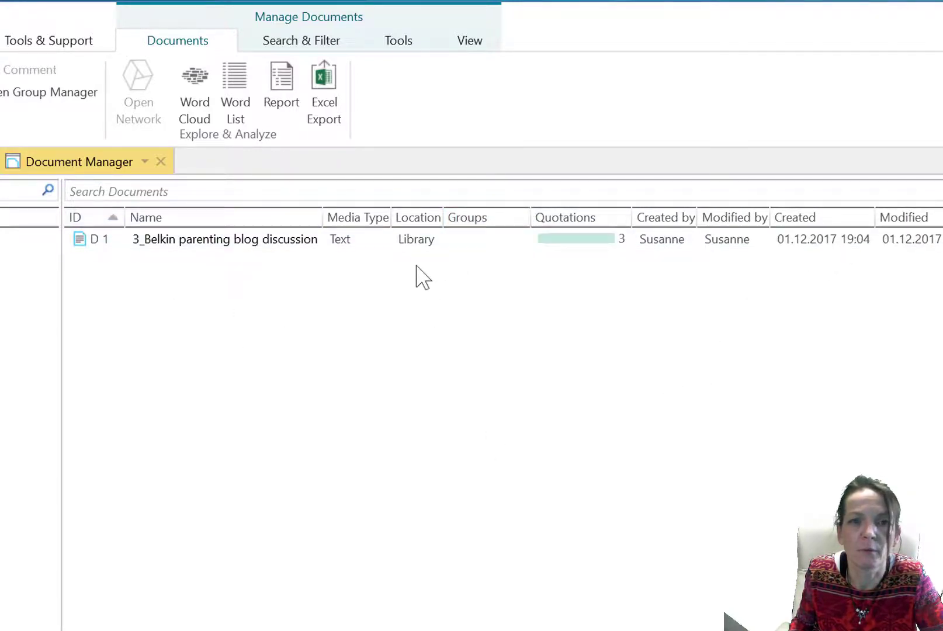
left_click(413, 241)
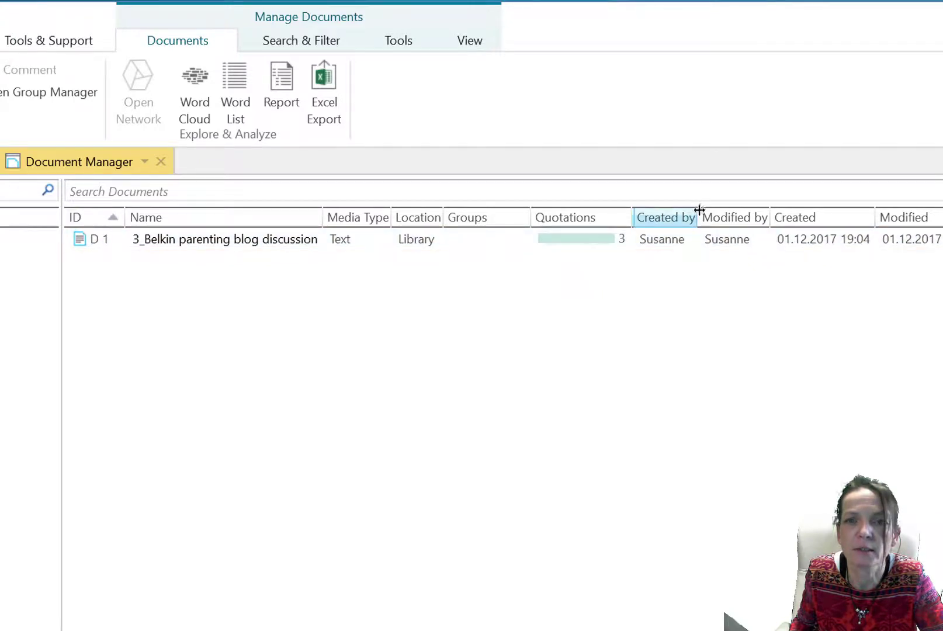
left_click_drag(696, 215, 728, 217)
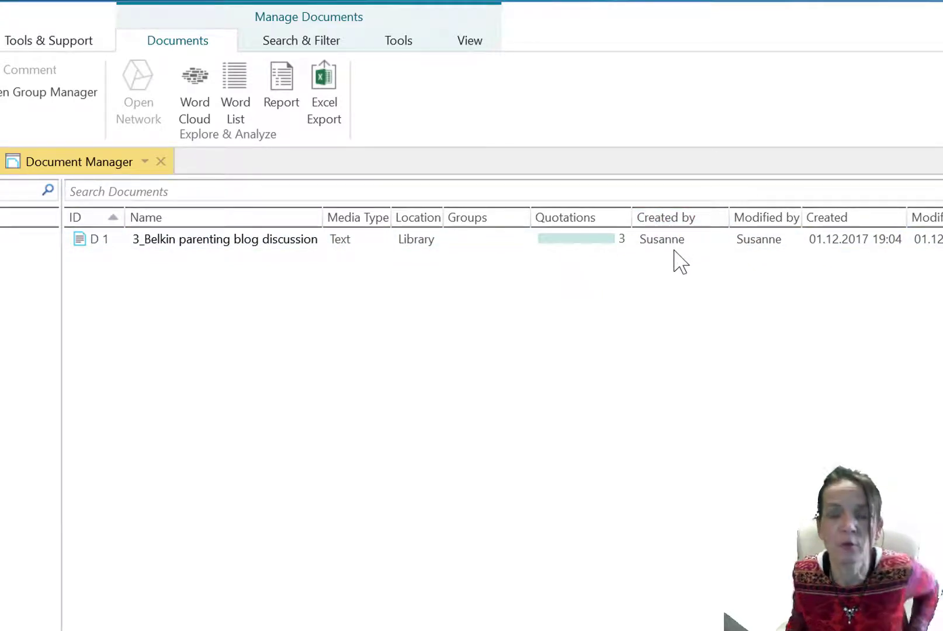
left_click(672, 246)
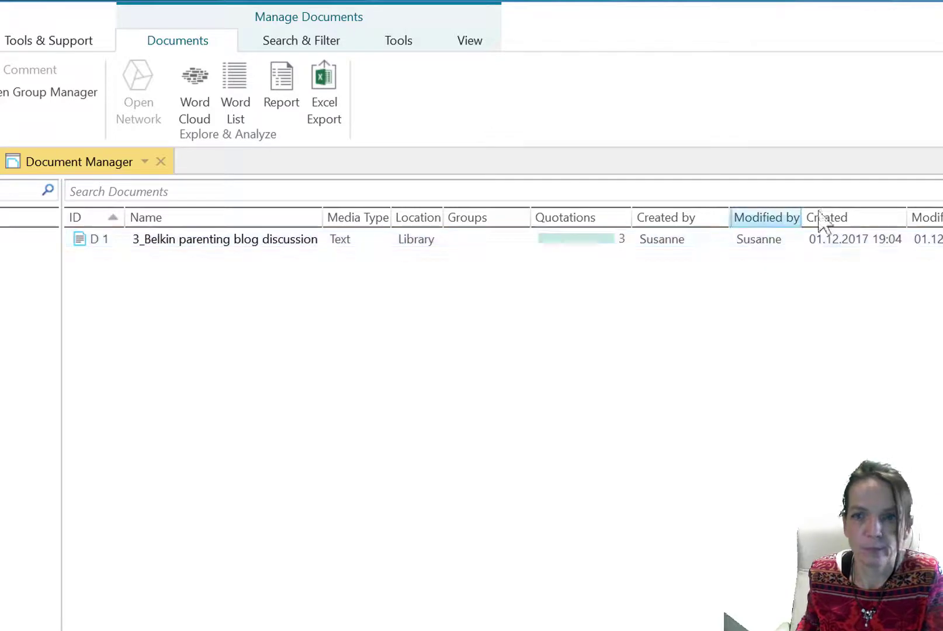
mouse_move(805, 214)
left_mouse_down()
mouse_move(825, 212)
mouse_move(814, 212)
left_mouse_up()
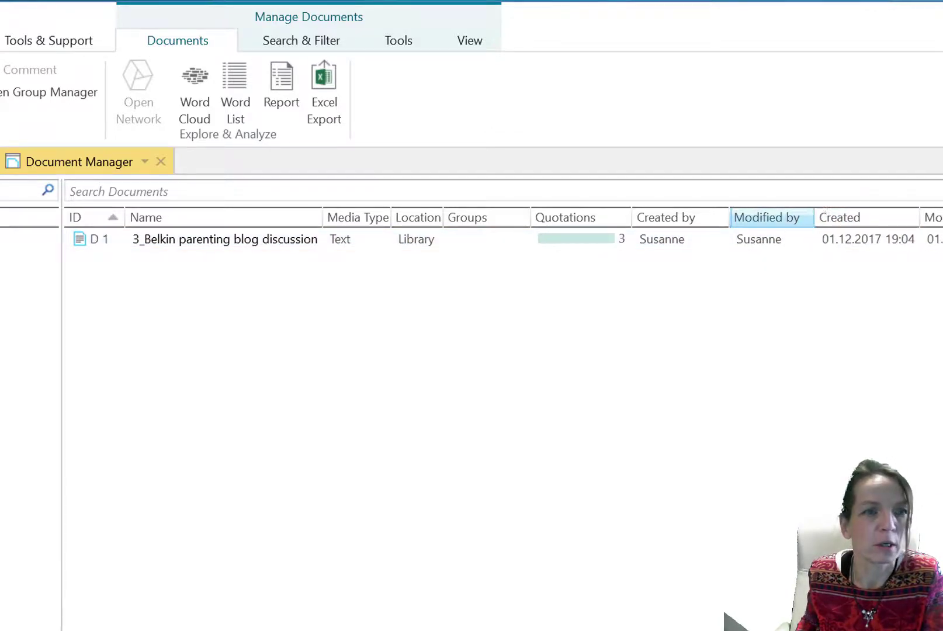
Open the Code Manager, narrow its Groups column, and widen the Created by and Modified by columns.
left_click(2, 40)
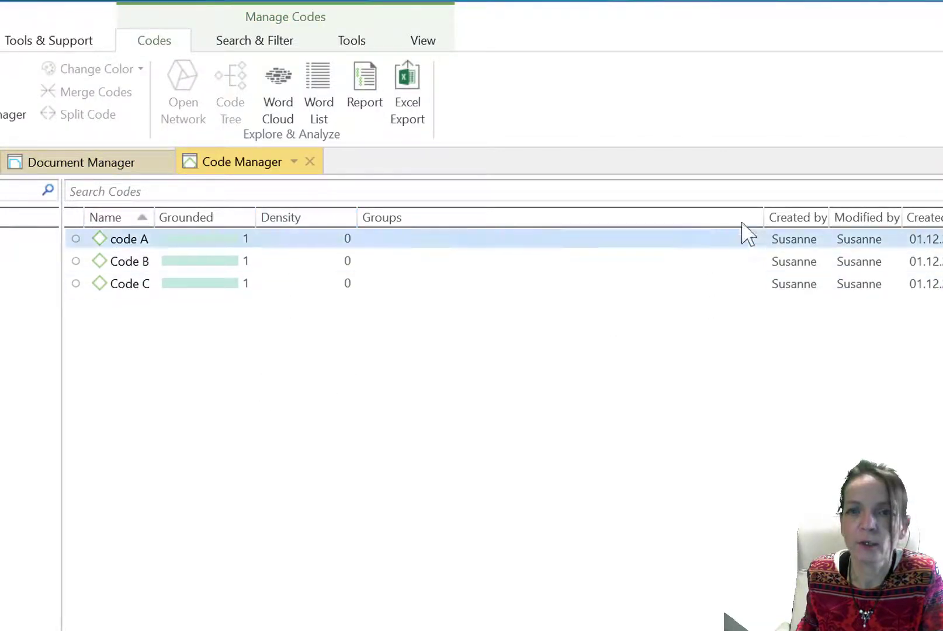
left_click_drag(761, 217, 457, 225)
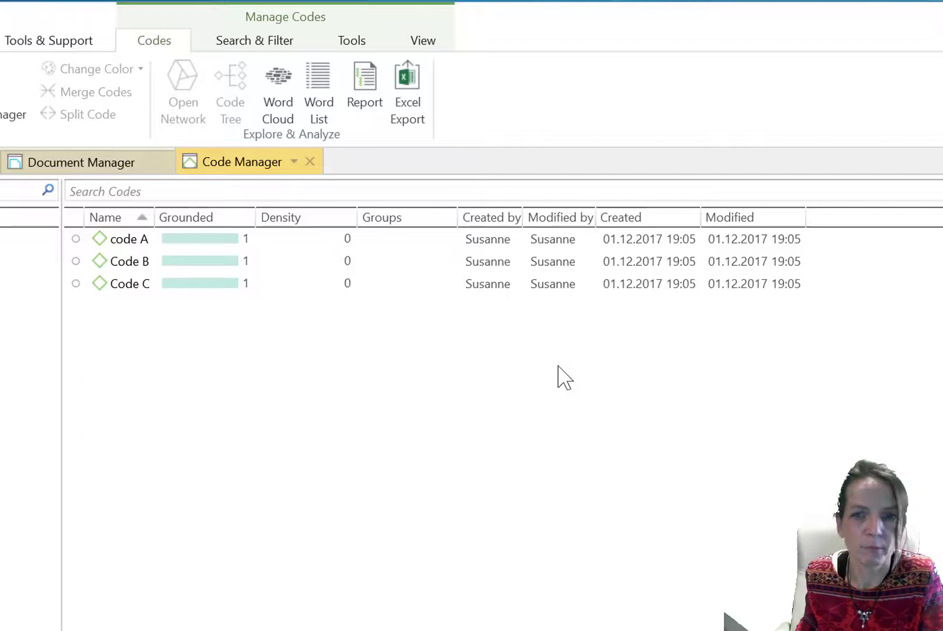
left_click_drag(522, 217, 579, 216)
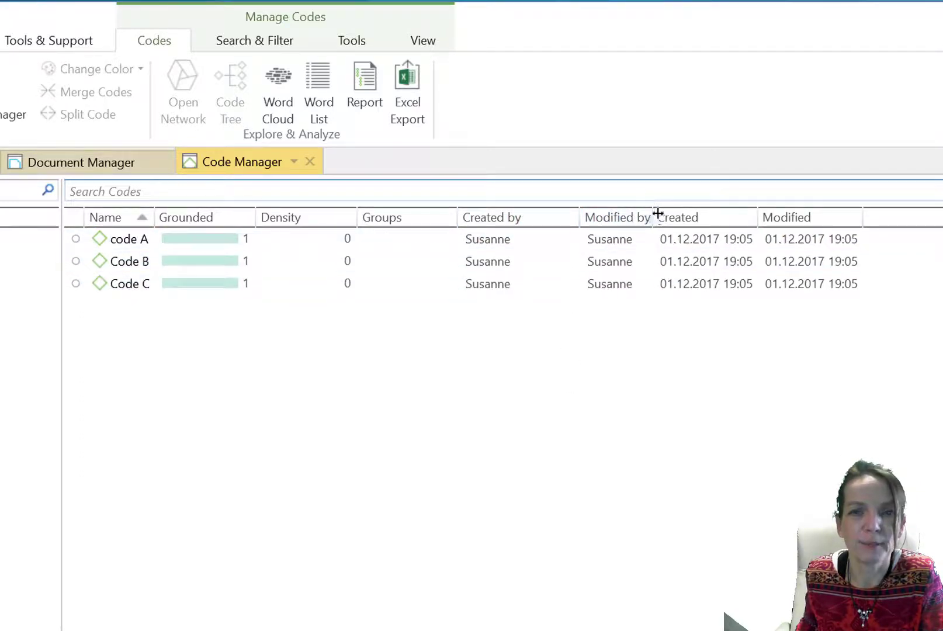
left_click_drag(655, 216, 691, 216)
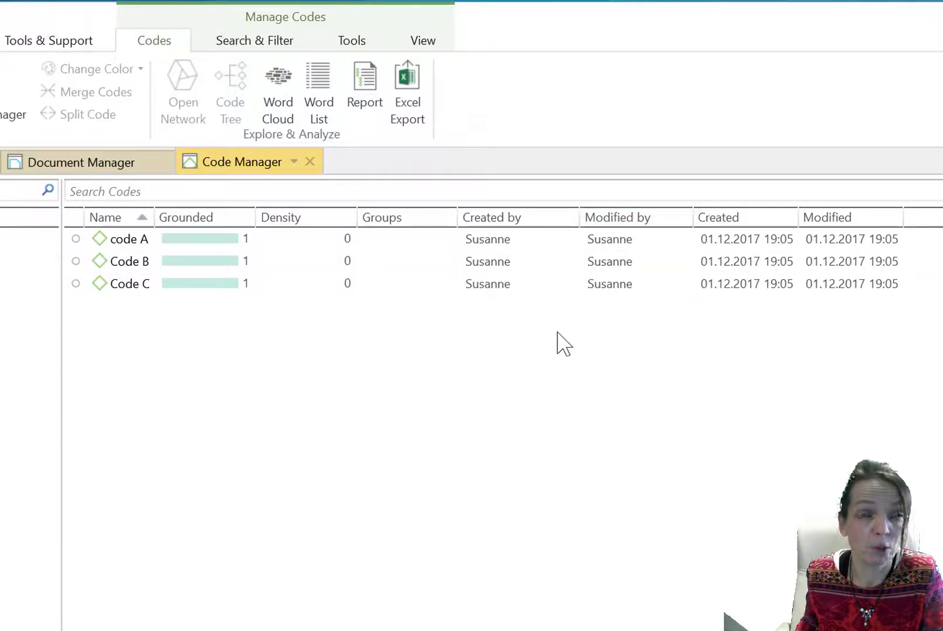
Open the User Manager to view the project's users and bring up the user management commands.
left_click(68, 41)
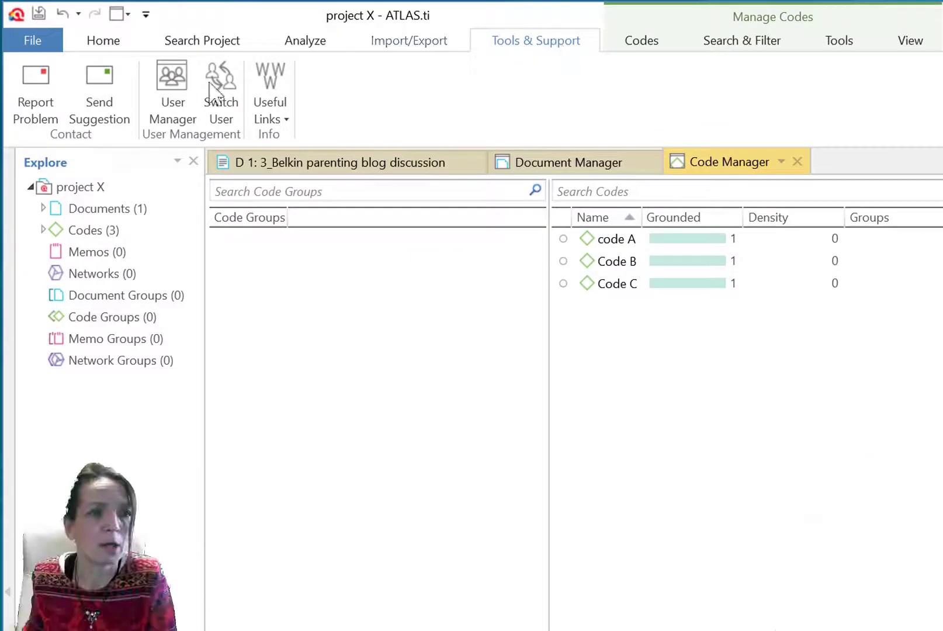
left_click(173, 94)
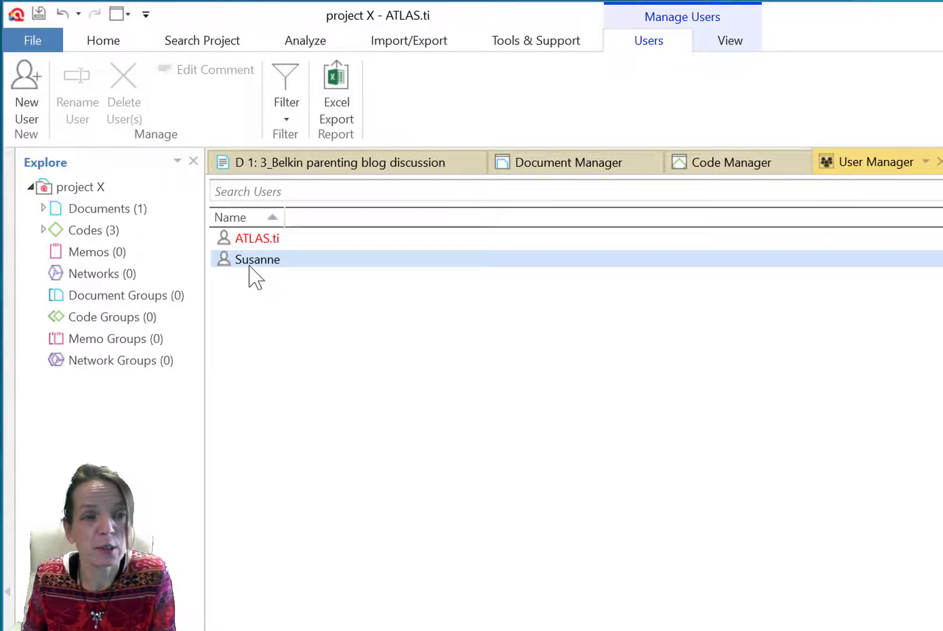
left_click(432, 497)
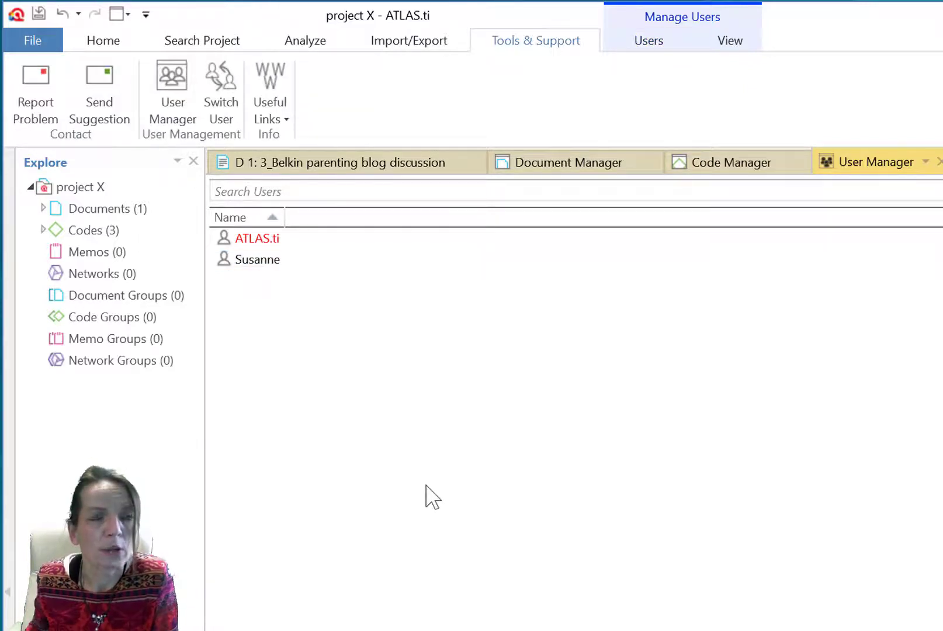
left_click(627, 35)
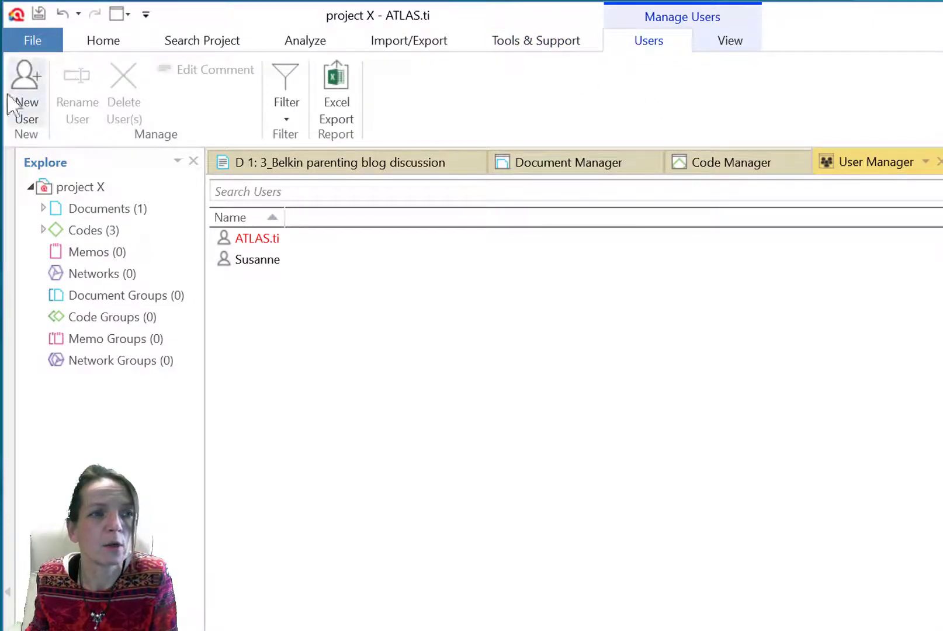
Float the User Manager in its own window.
left_click(924, 163)
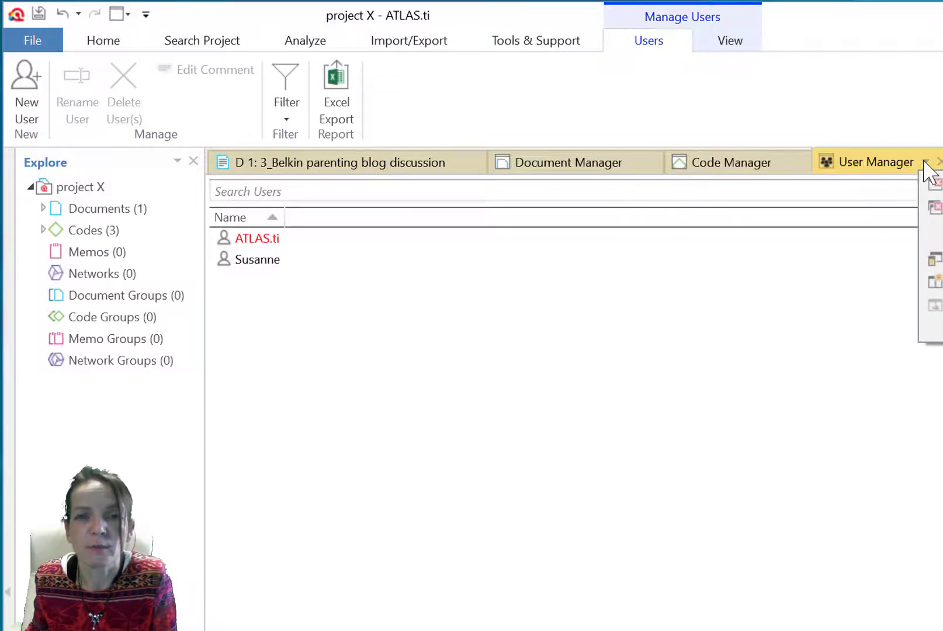
left_click(934, 257)
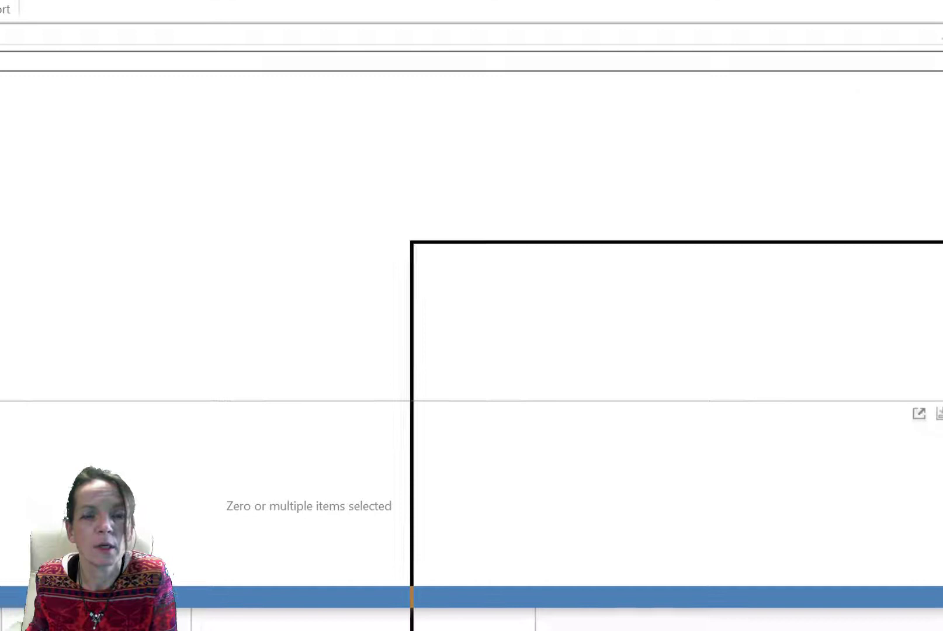
left_click(57, 227)
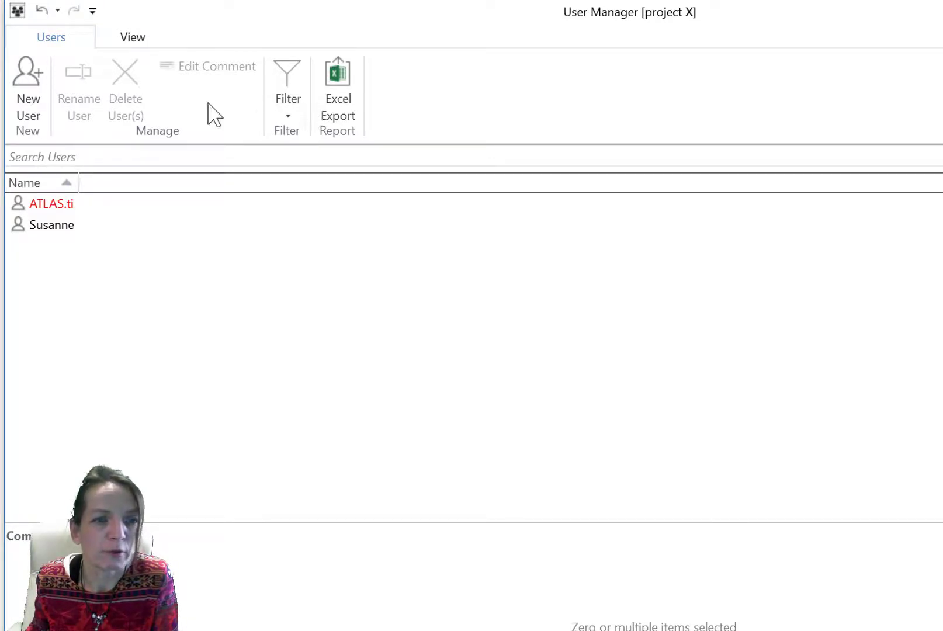
View the Create User and Switch Current User dialogs, closing each without making a change.
left_click(28, 93)
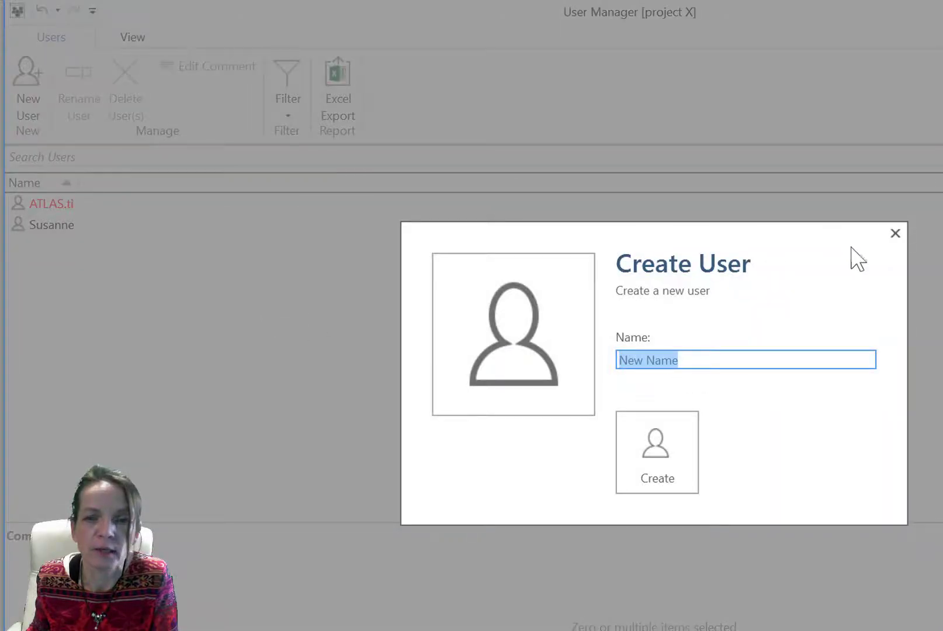
left_click(896, 232)
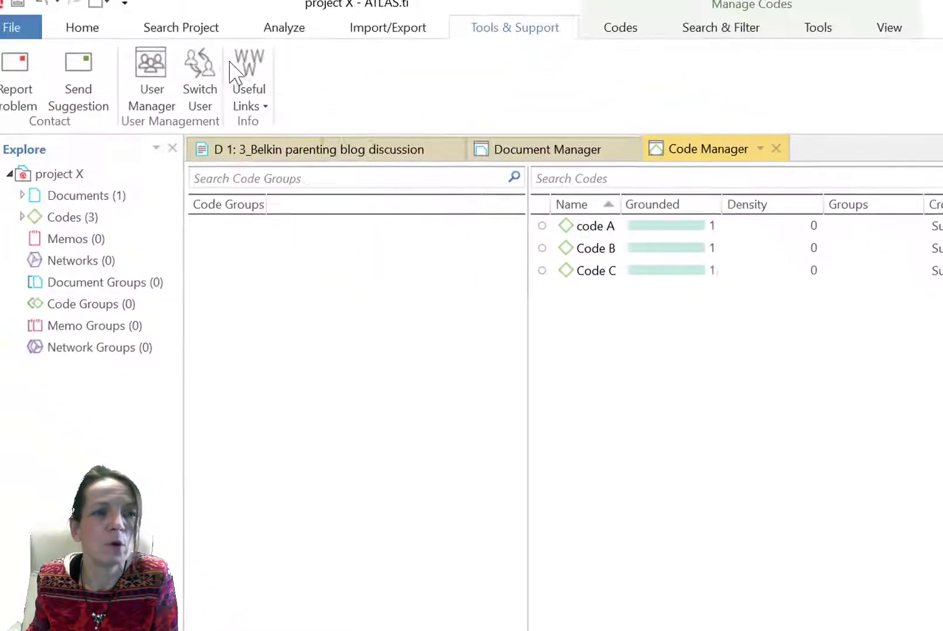
left_click(222, 75)
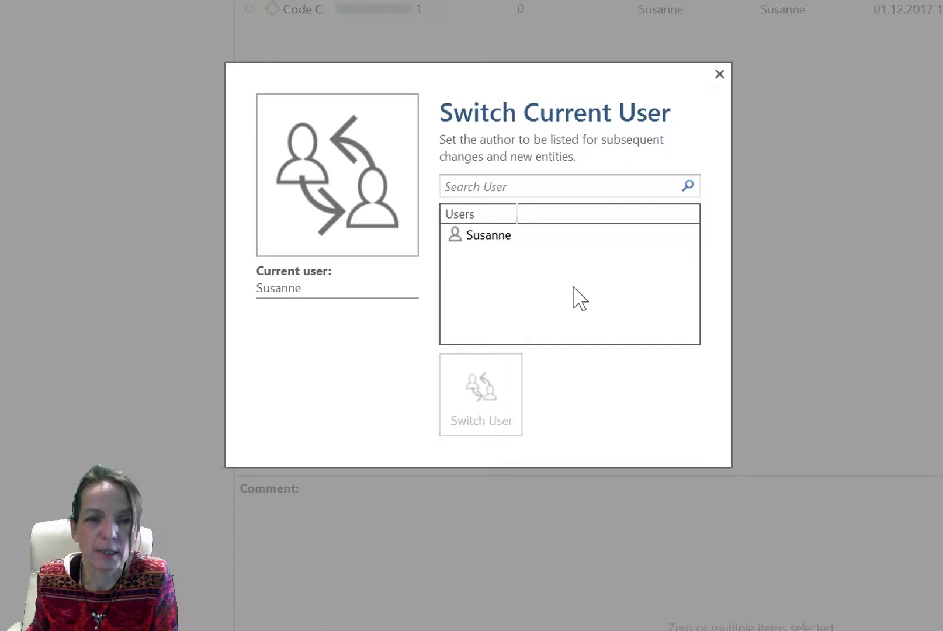
left_click(719, 73)
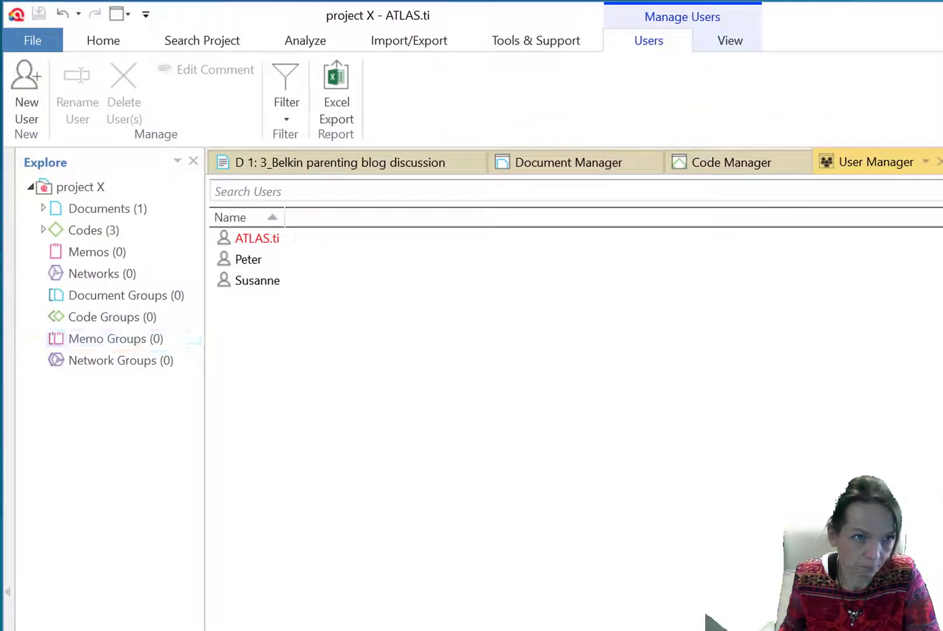
Start exporting project X as a Project Bundle.
left_click(54, 43)
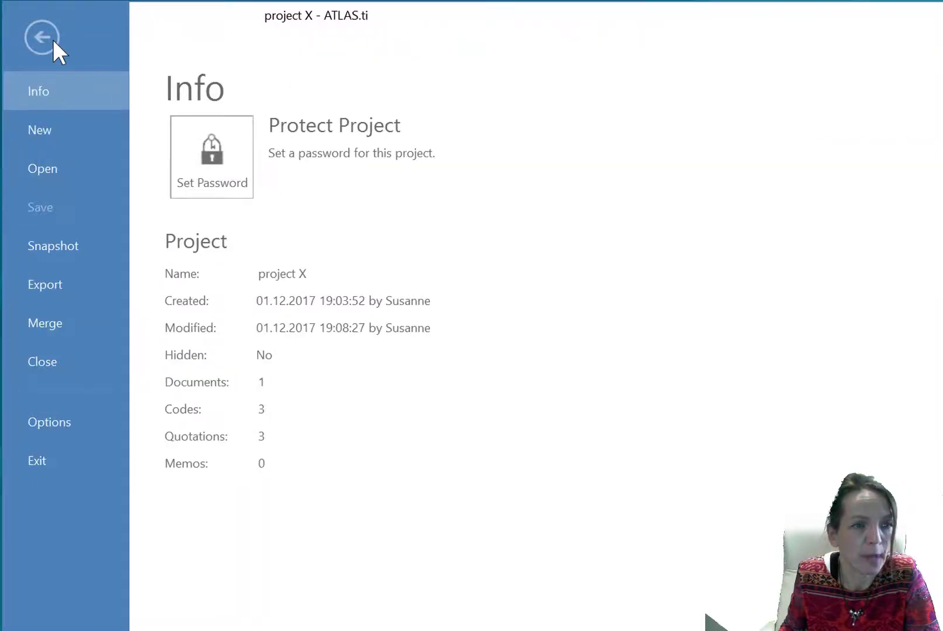
left_click(96, 284)
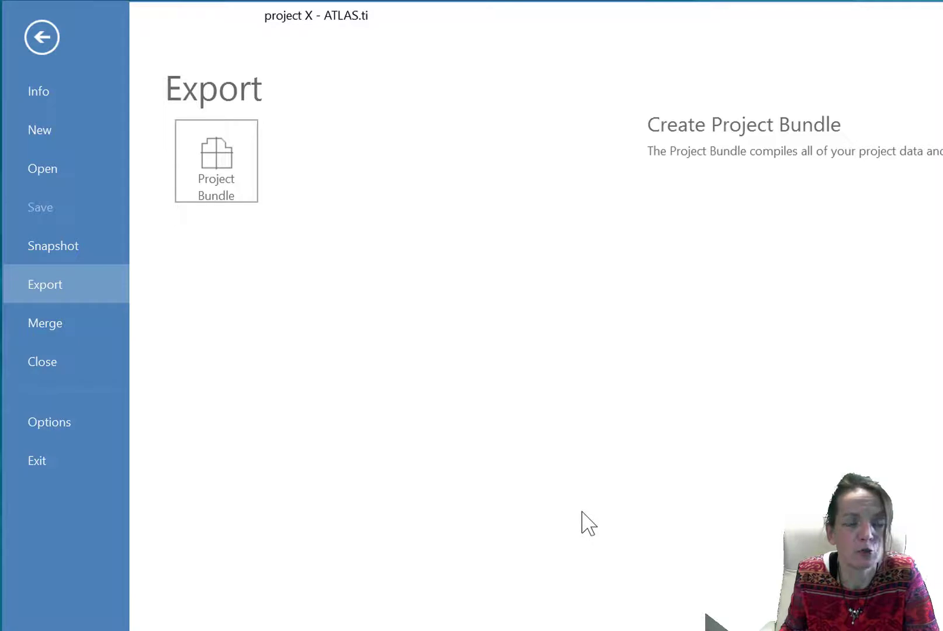
left_click(238, 151)
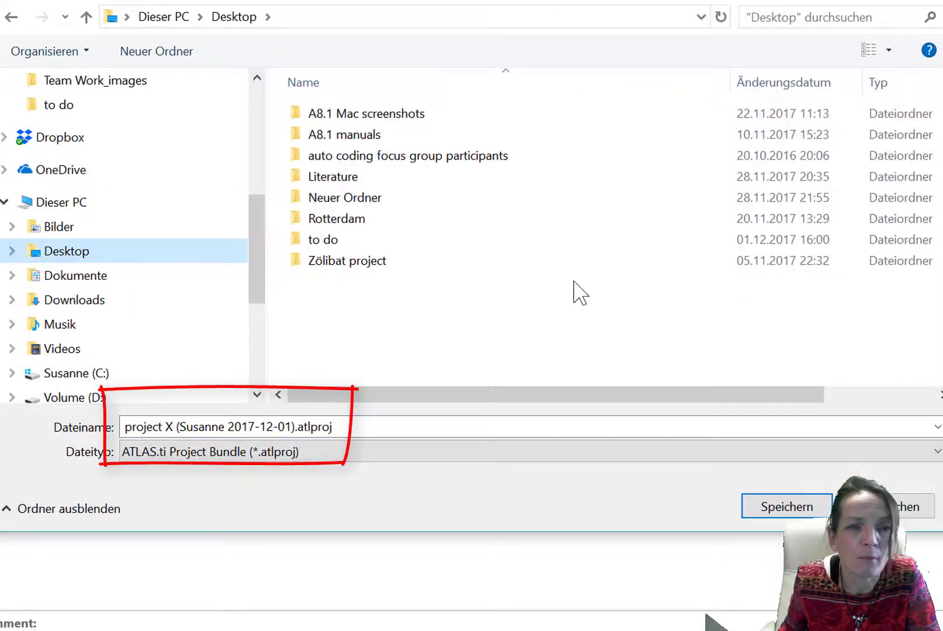
Create a folder named "team project data" on the Desktop and open it as the bundle's save location.
right_click(549, 243)
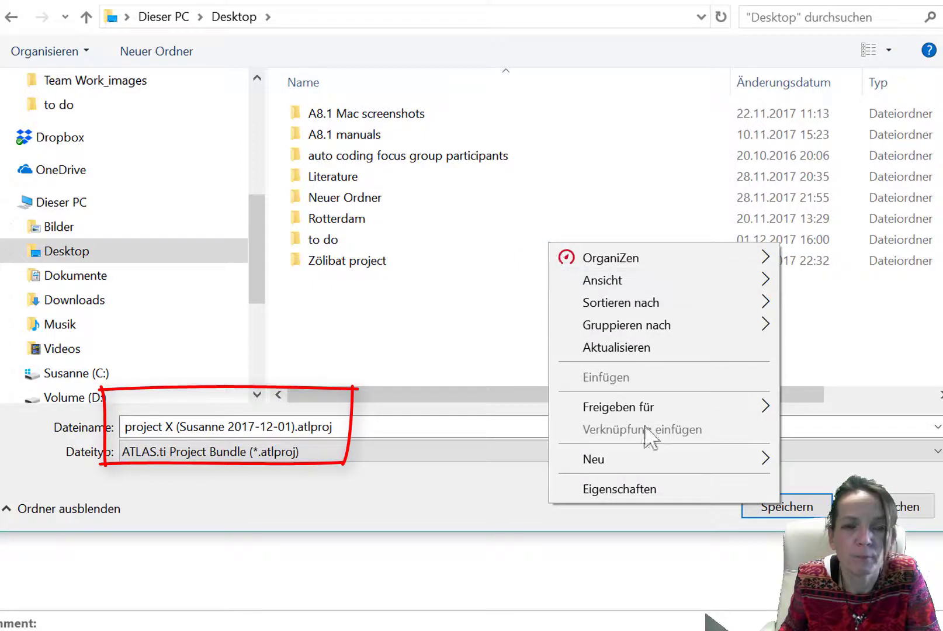
mouse_move(645, 469)
left_click(818, 461)
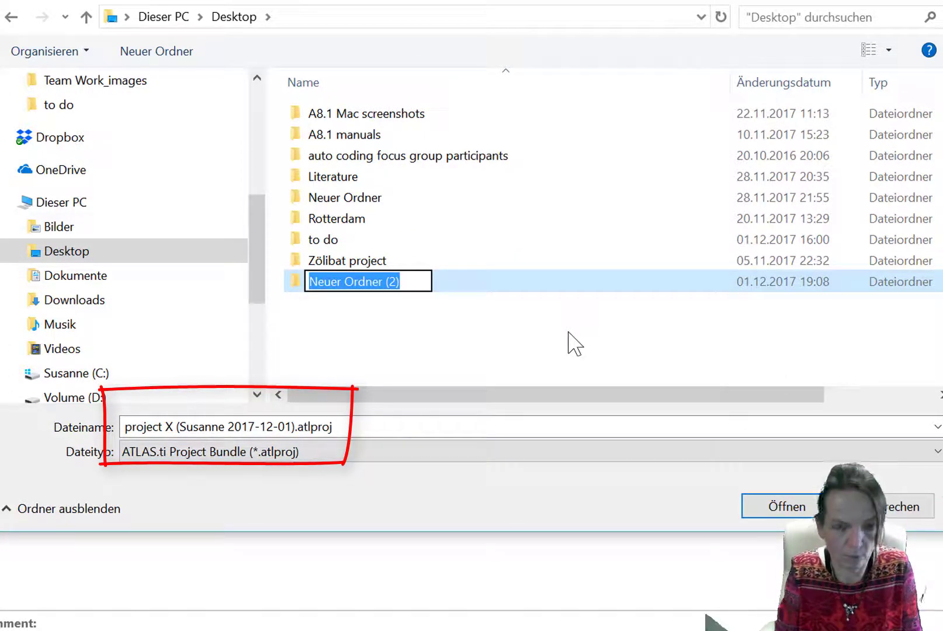
type("team p")
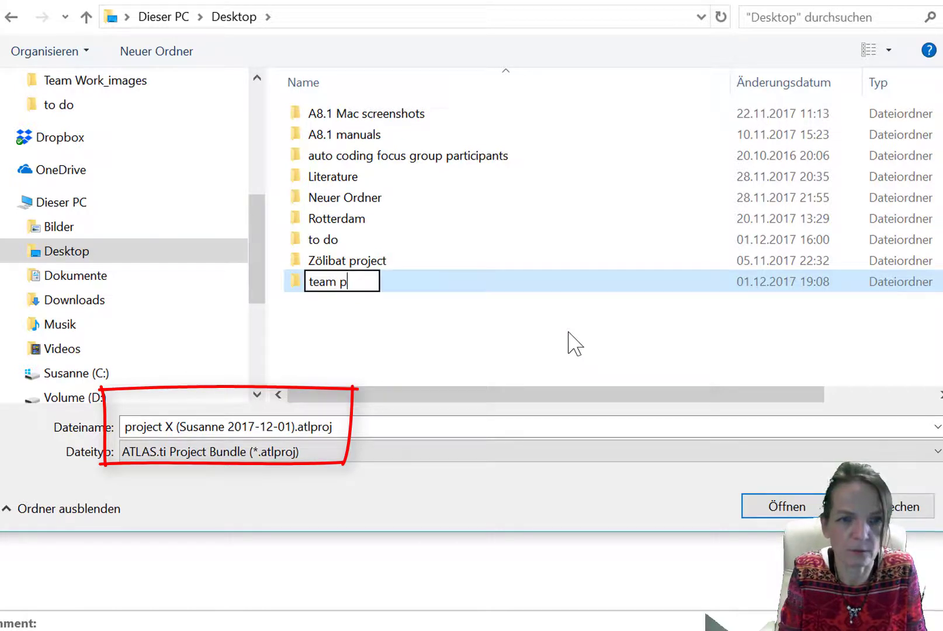
type("roject ")
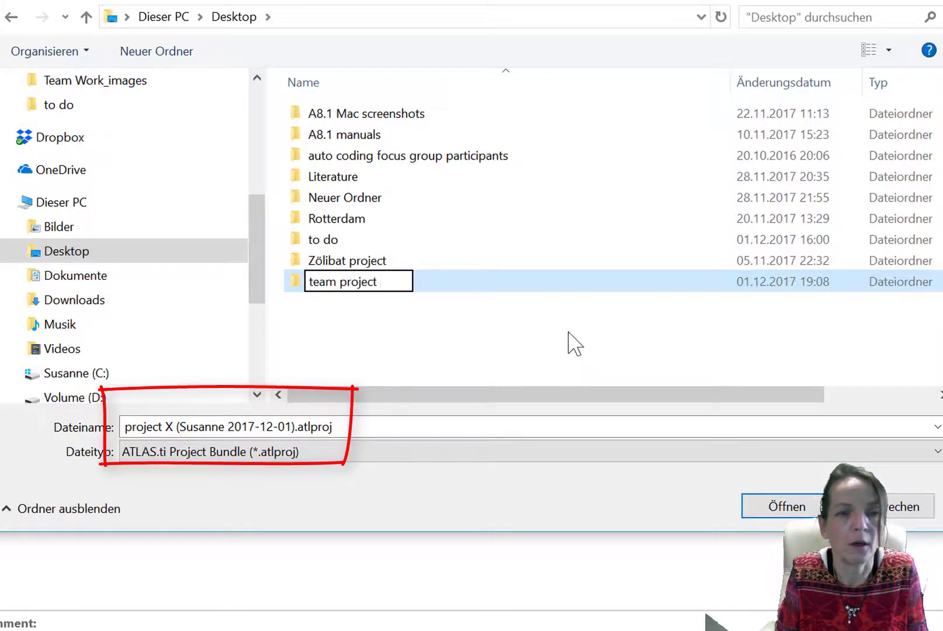
type("data")
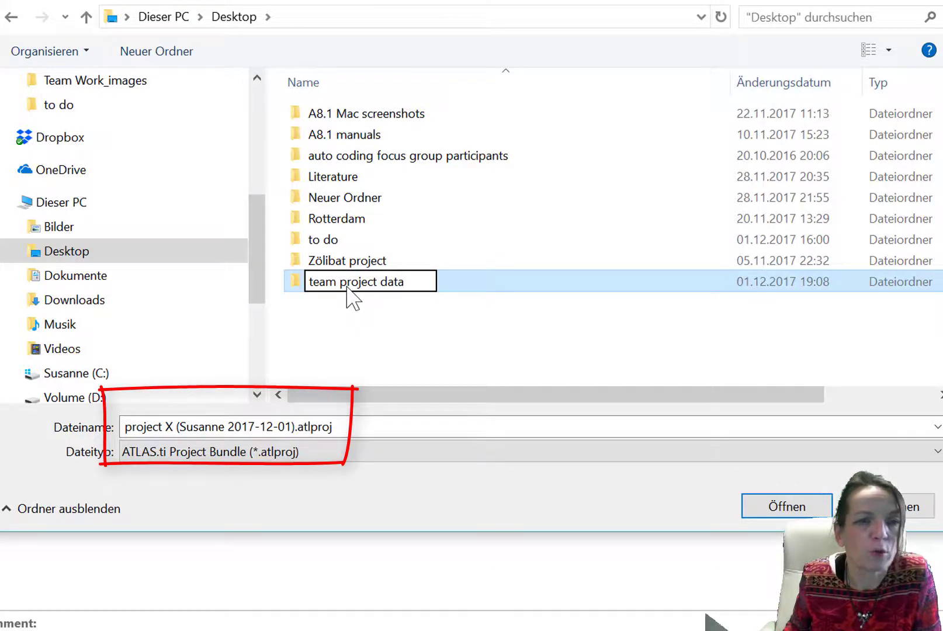
key("Return")
key("Return")
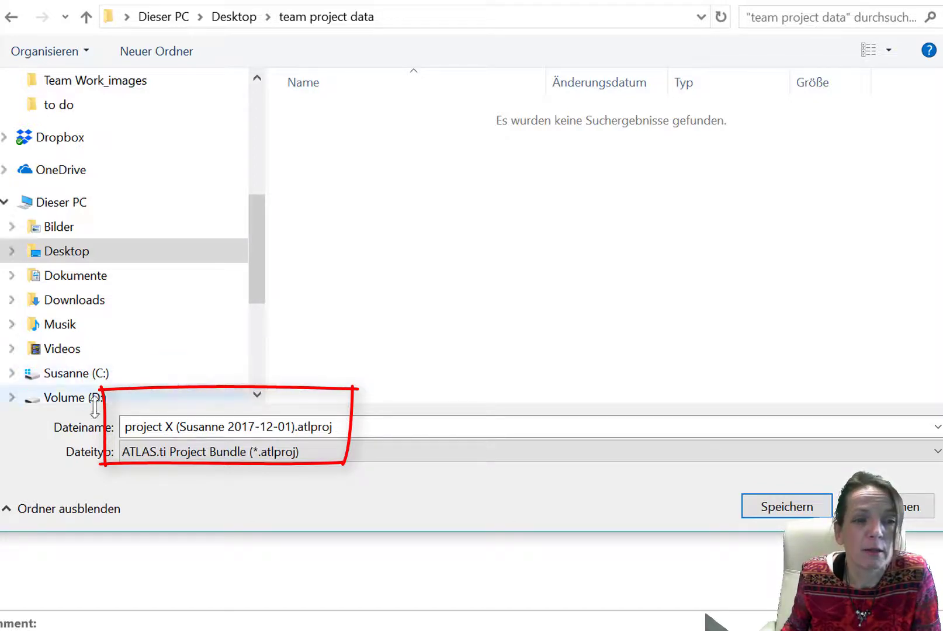
Save the project bundle under its suggested file name, and enlarge the Explorer window showing the "team project data" folder.
left_click(192, 427)
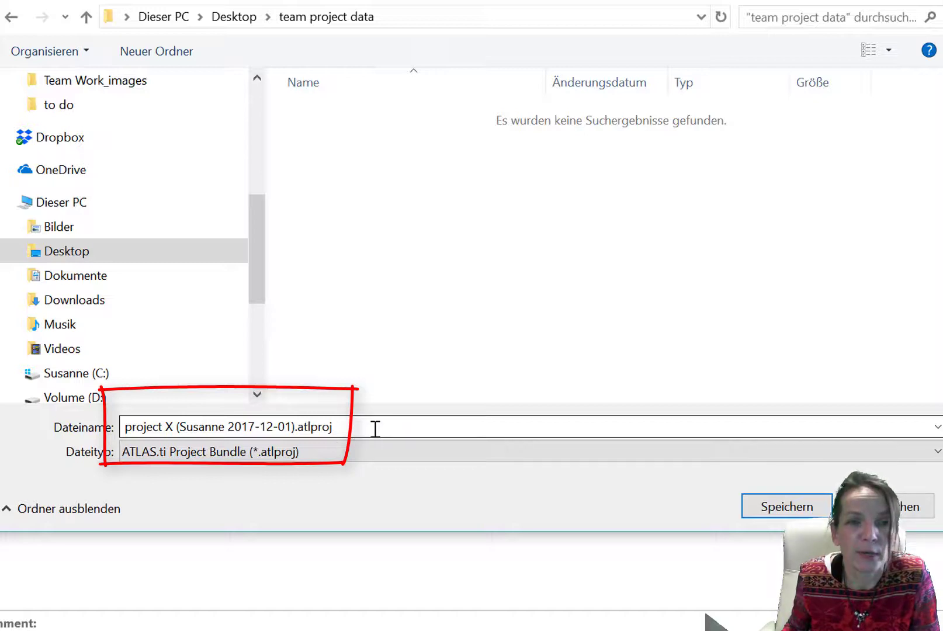
left_click(787, 506)
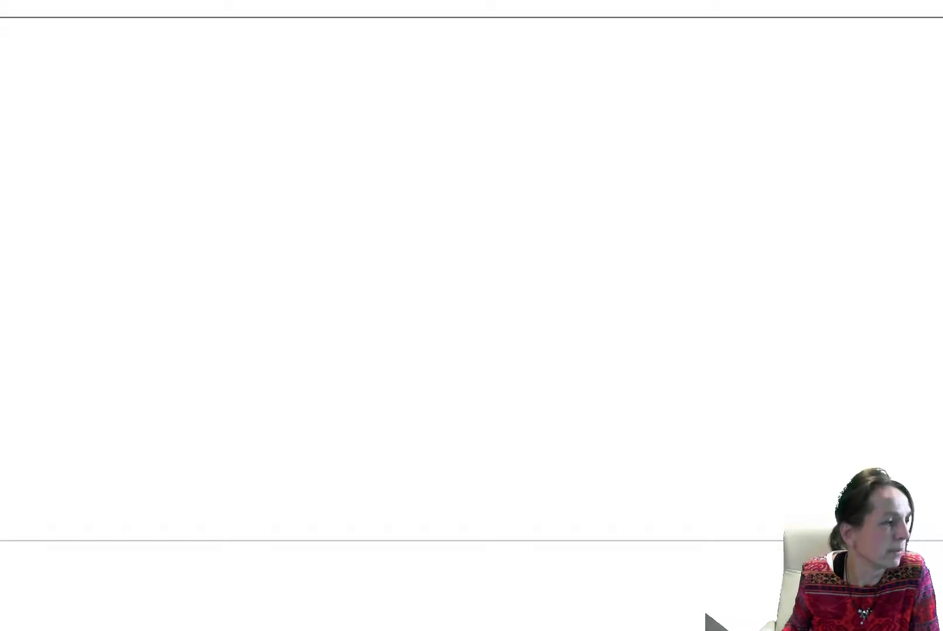
left_click_drag(718, 630, 720, 438)
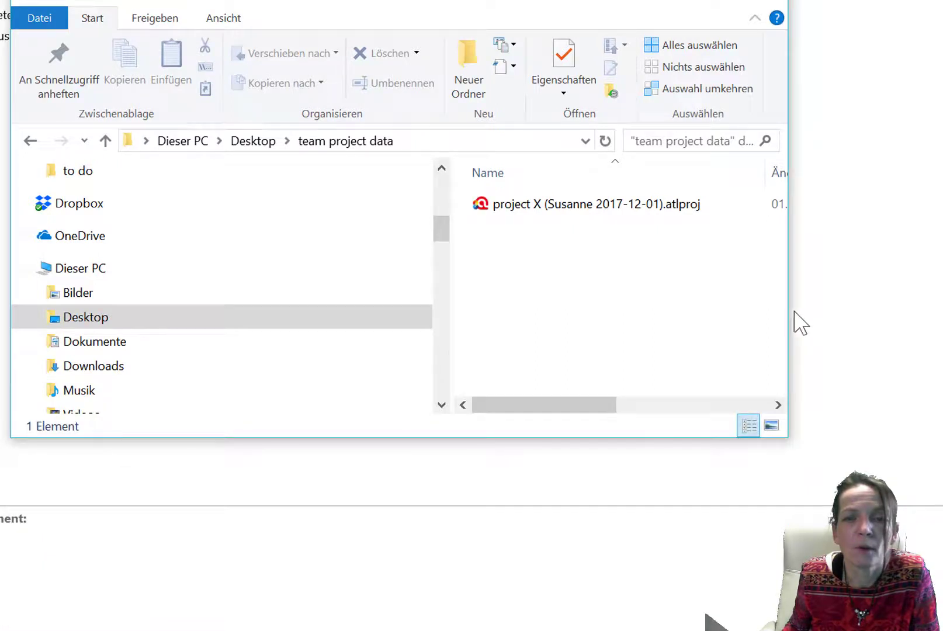
left_click_drag(790, 310, 942, 309)
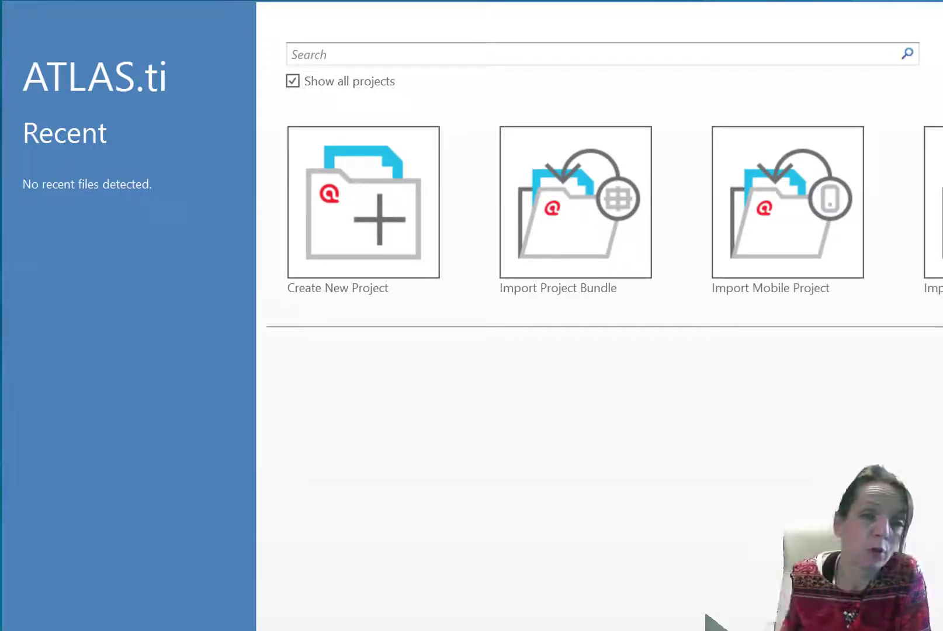
Import the project X bundle from the "team project data" folder, renaming the project to "project X_" plus the second user's first name.
left_click(584, 235)
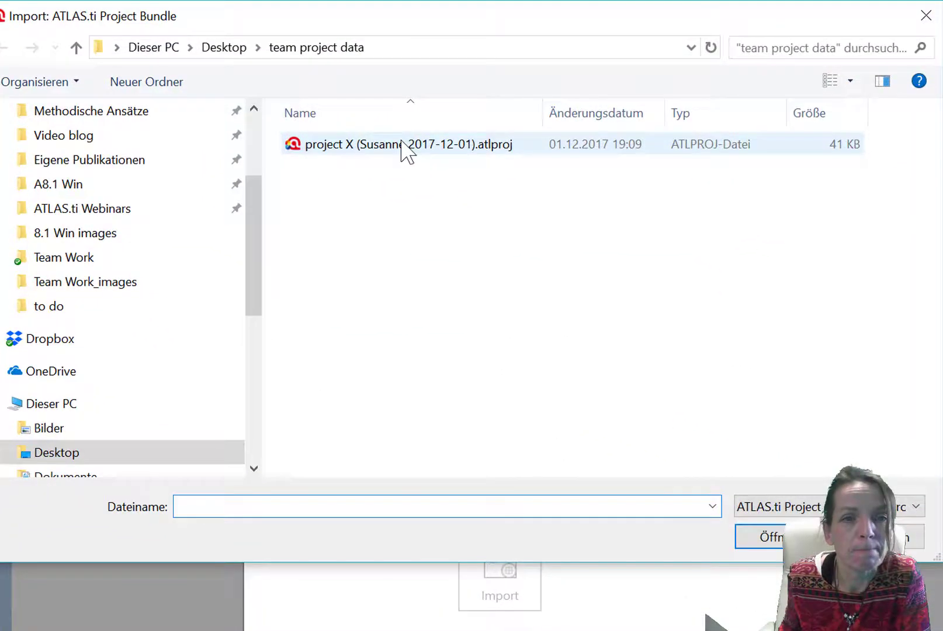
left_click(406, 150)
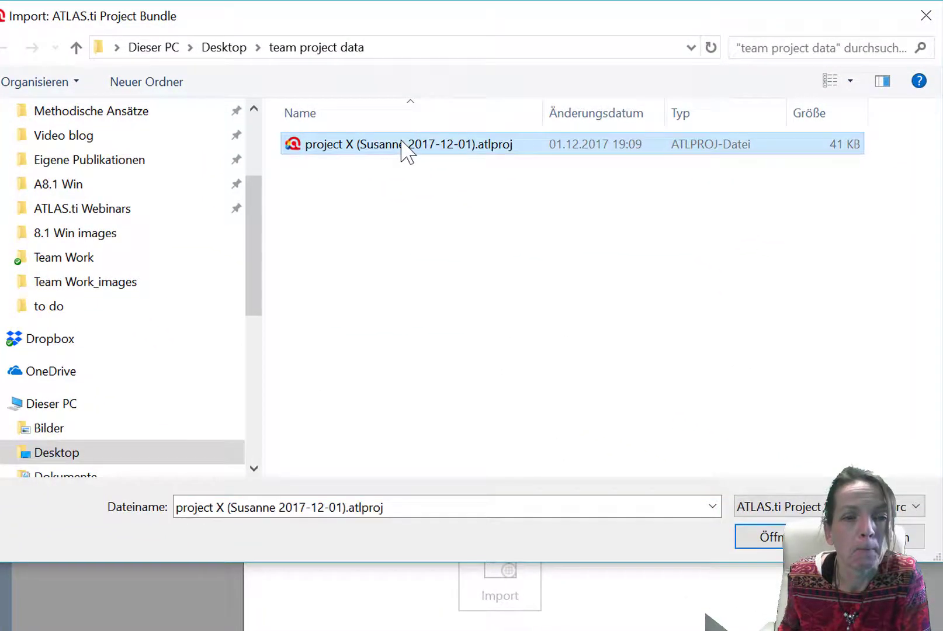
left_click(774, 537)
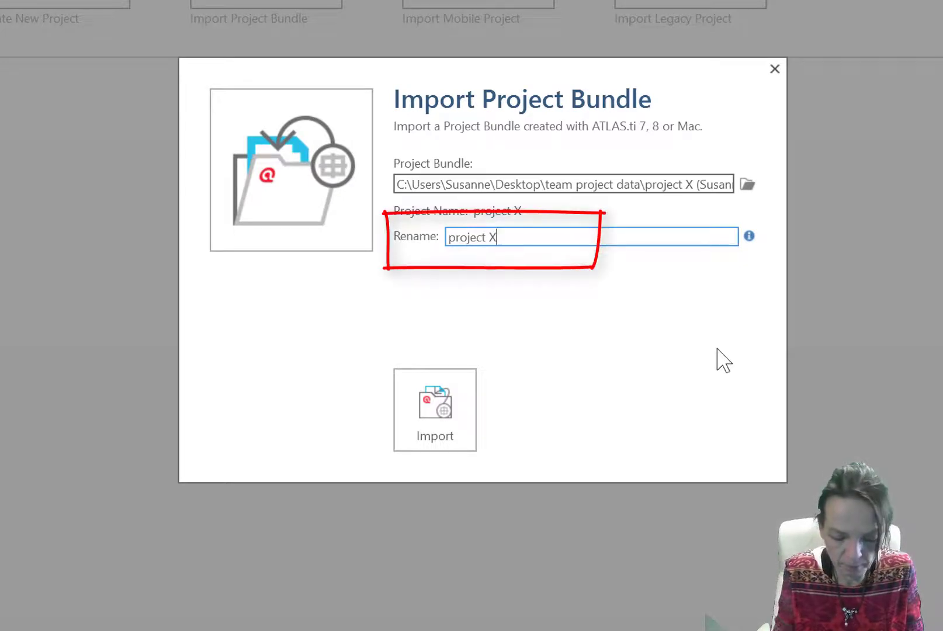
type("_Peter")
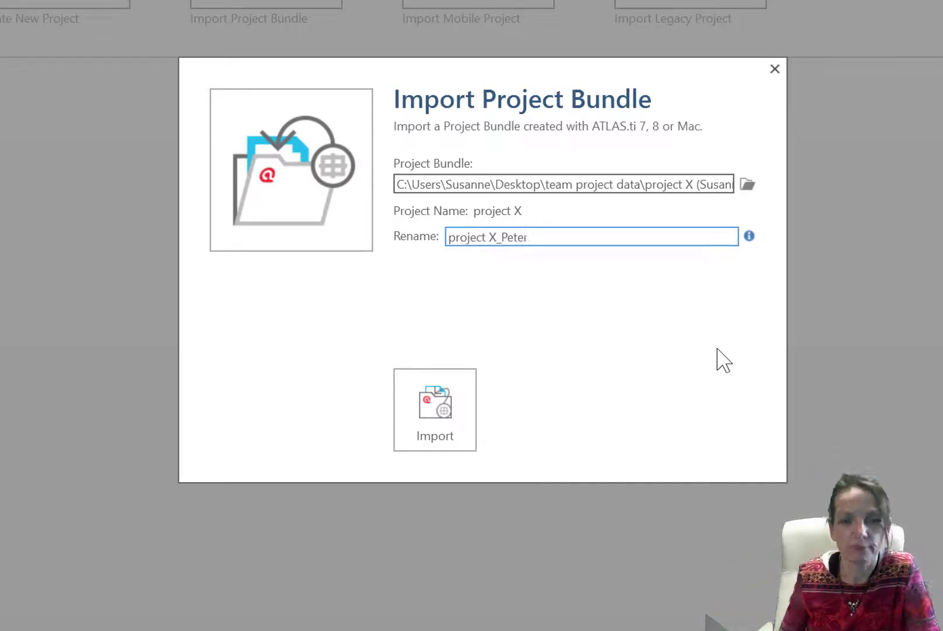
left_click(438, 390)
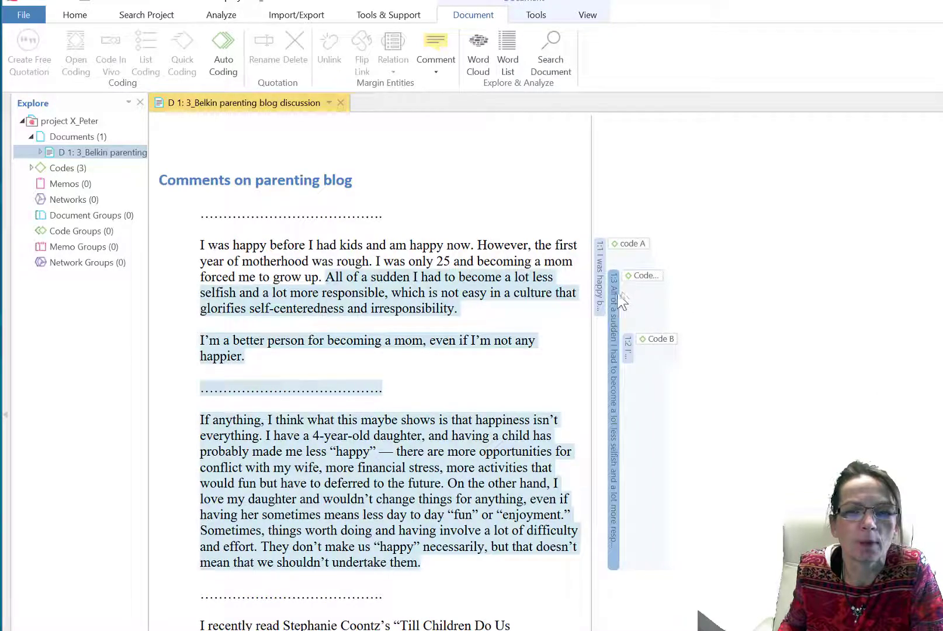
Shorten the quotation coded with Code C so that it starts at "If anything, I think what this maybe shows".
left_click(614, 299)
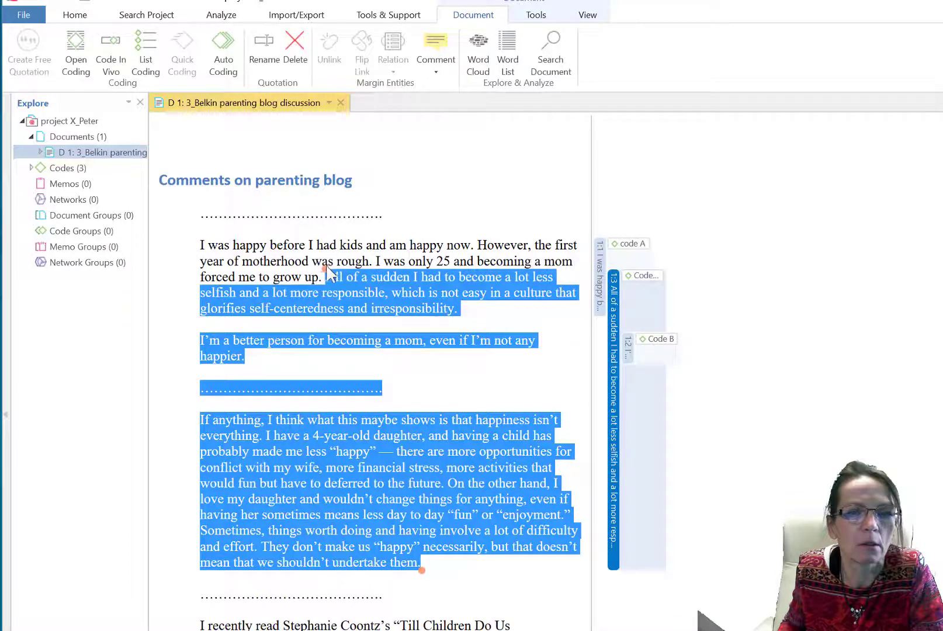
left_click_drag(326, 267, 184, 425)
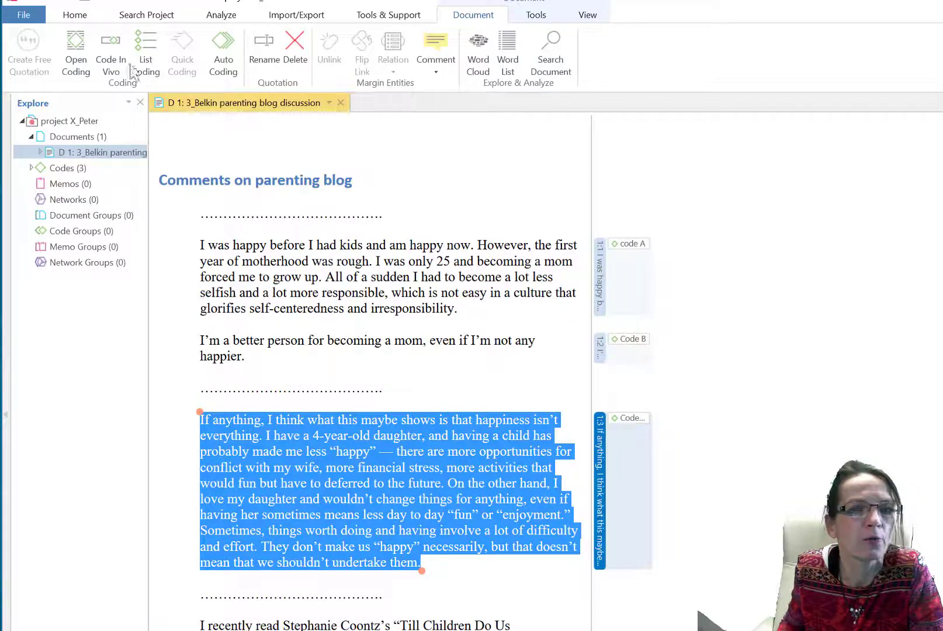
Open the Code Manager in a new tab group to the right of the document, and widen the document's text area.
left_click(75, 15)
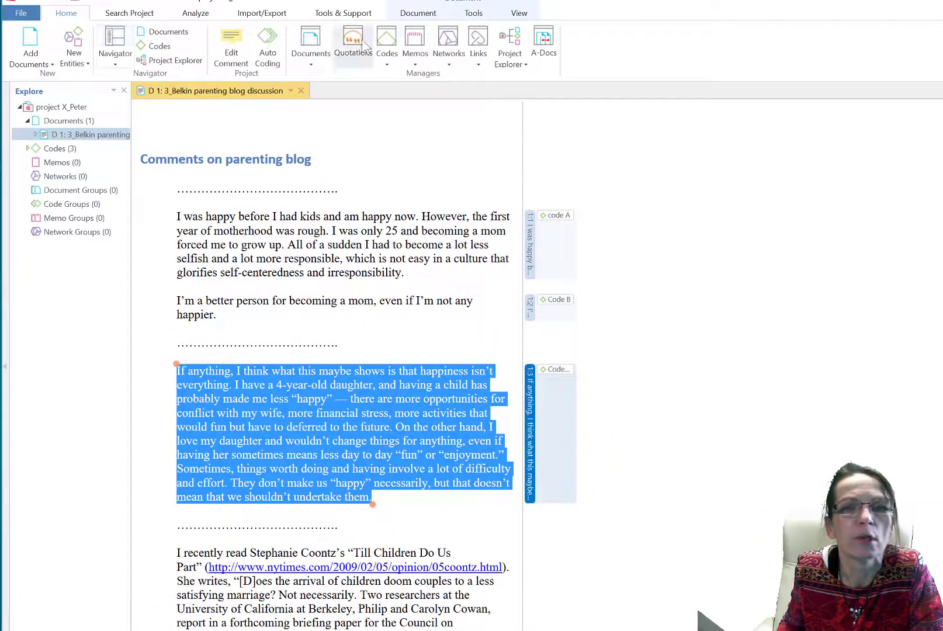
left_click(386, 41)
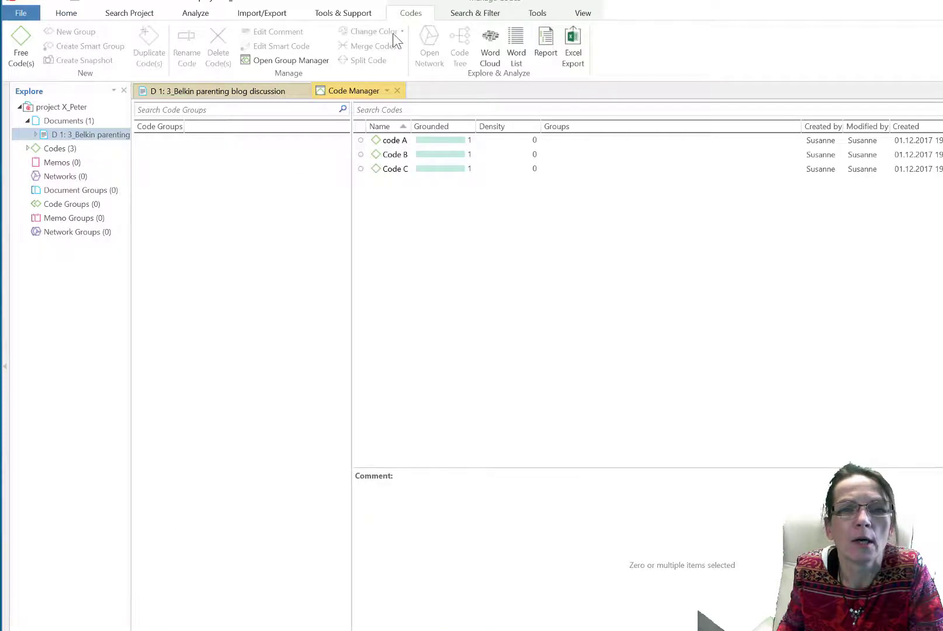
left_click(386, 90)
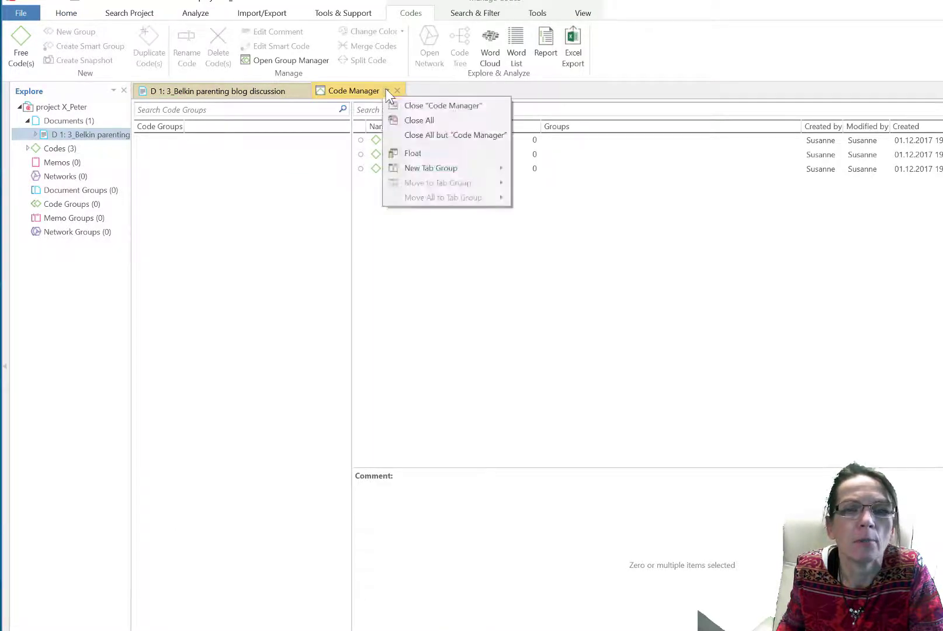
mouse_move(471, 175)
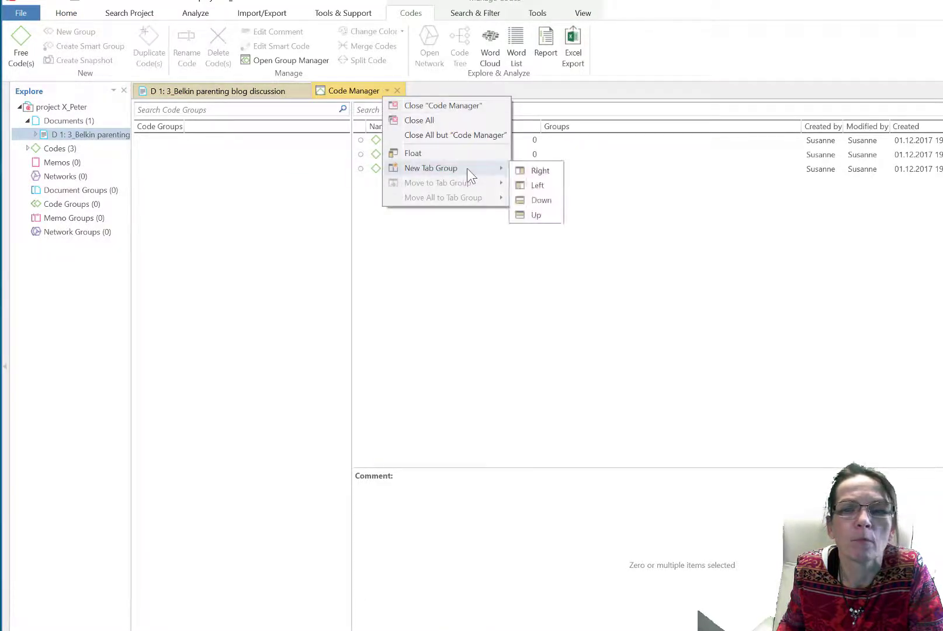
left_click(538, 171)
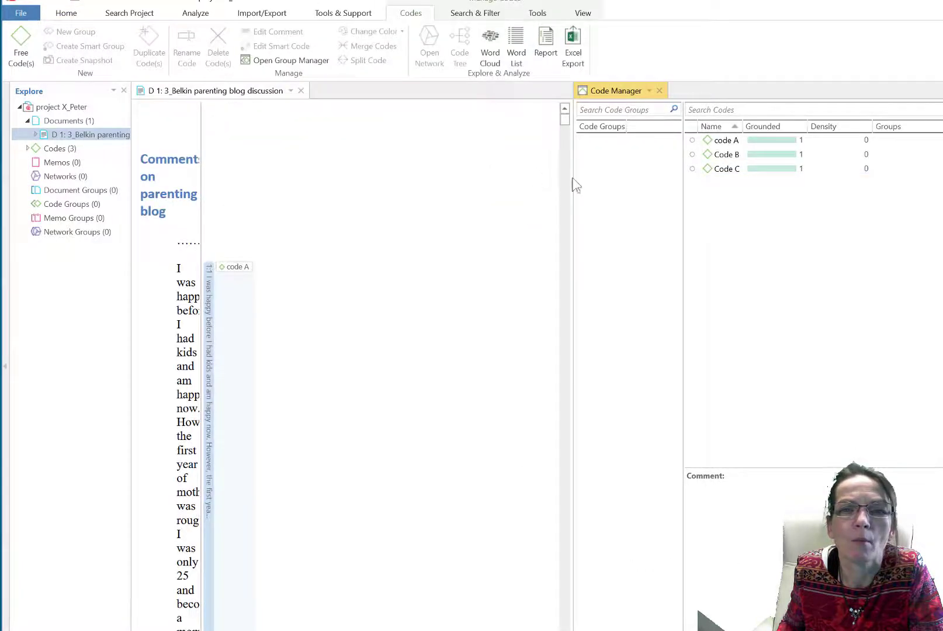
left_click_drag(202, 229, 377, 229)
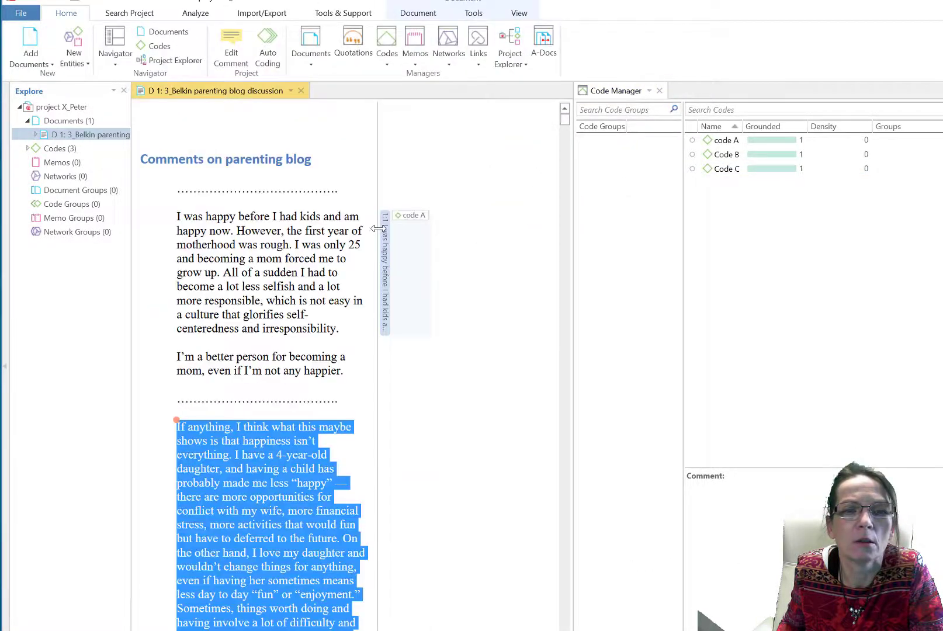
Rename the code "code A" to "Code A" so its first letter is capitalised.
left_click(725, 142)
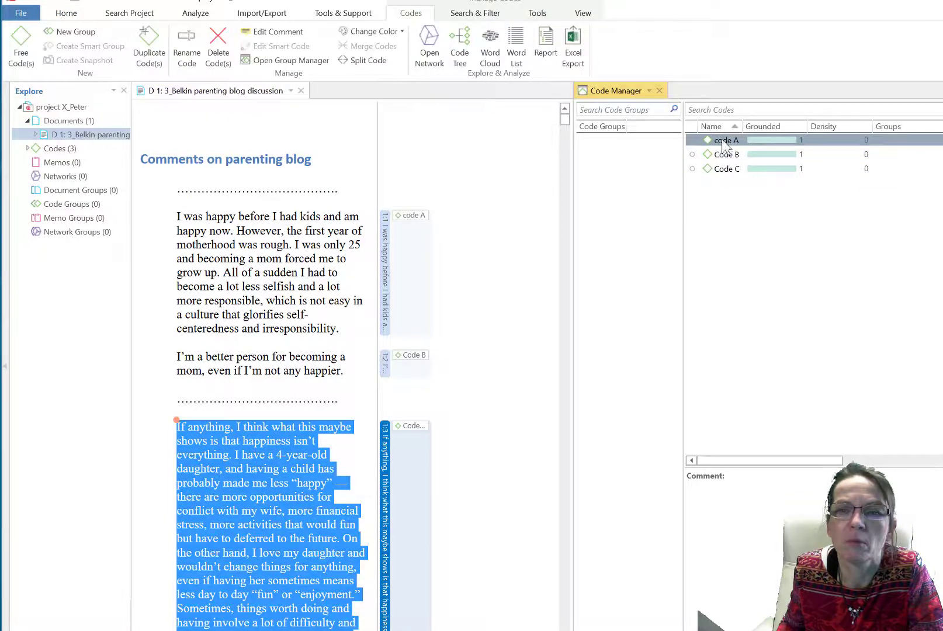
right_click(720, 143)
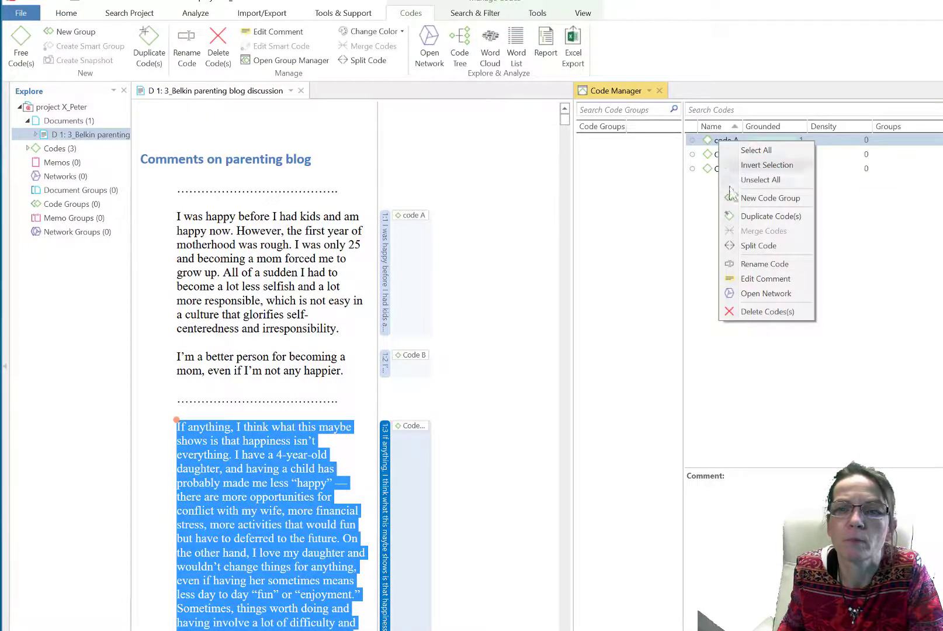
left_click(753, 141)
right_click(753, 141)
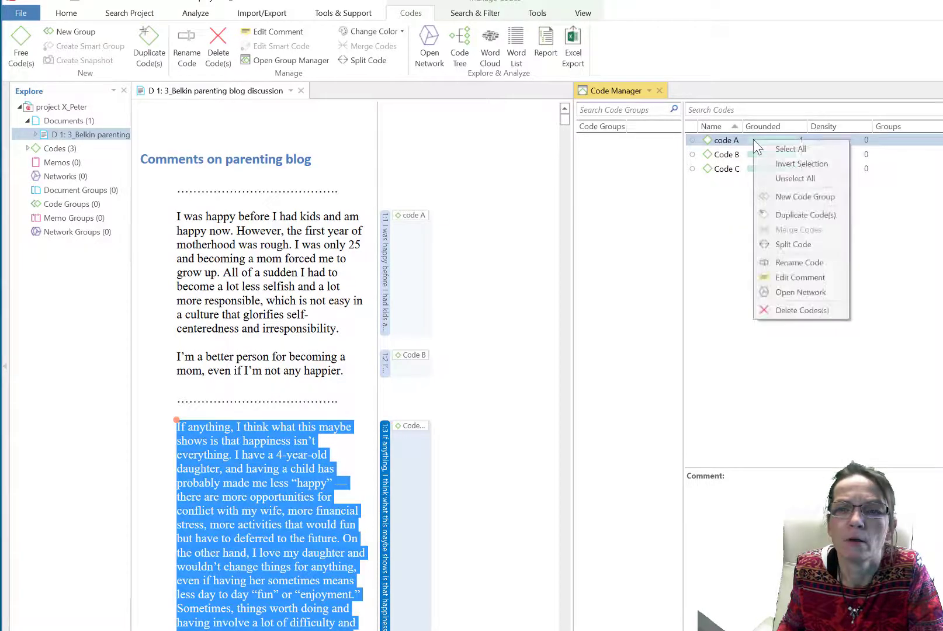
left_click(795, 263)
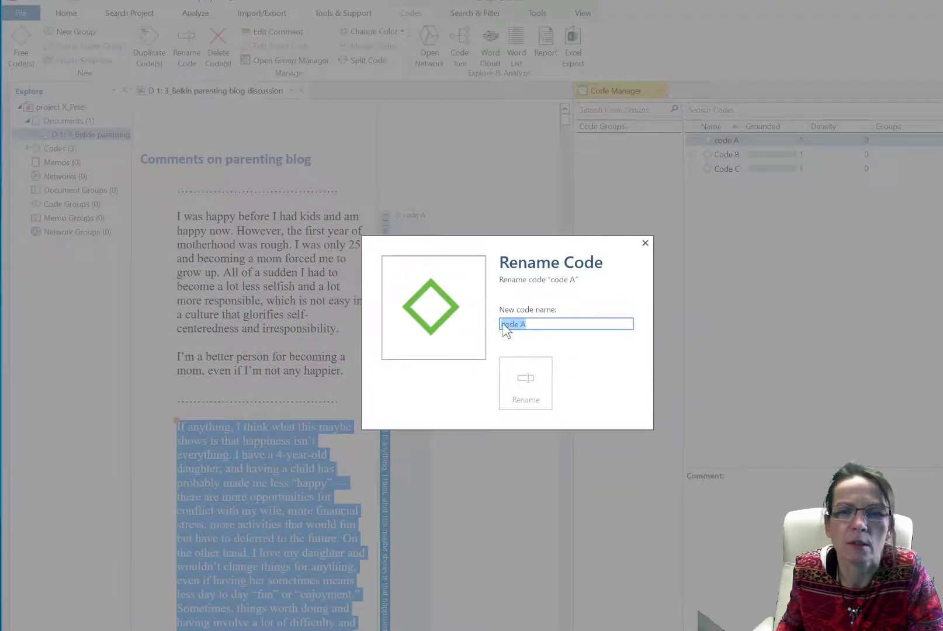
left_click(507, 323)
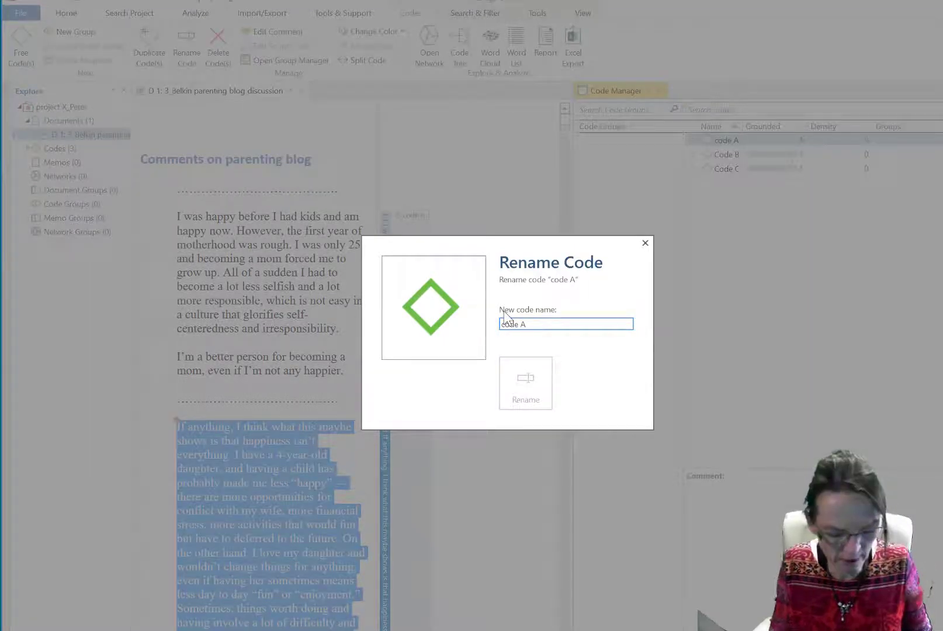
key("Delete")
type("C")
key("Return")
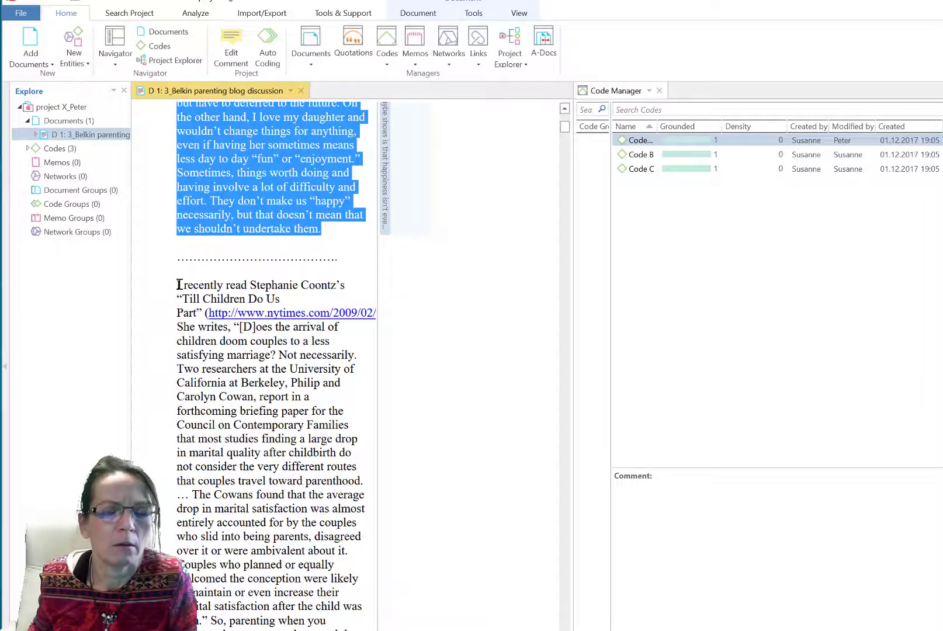
Create the new code "Code D" through open coding on the passage from "I recently read" to "Council on".
left_click_drag(177, 285, 234, 430)
right_click(245, 368)
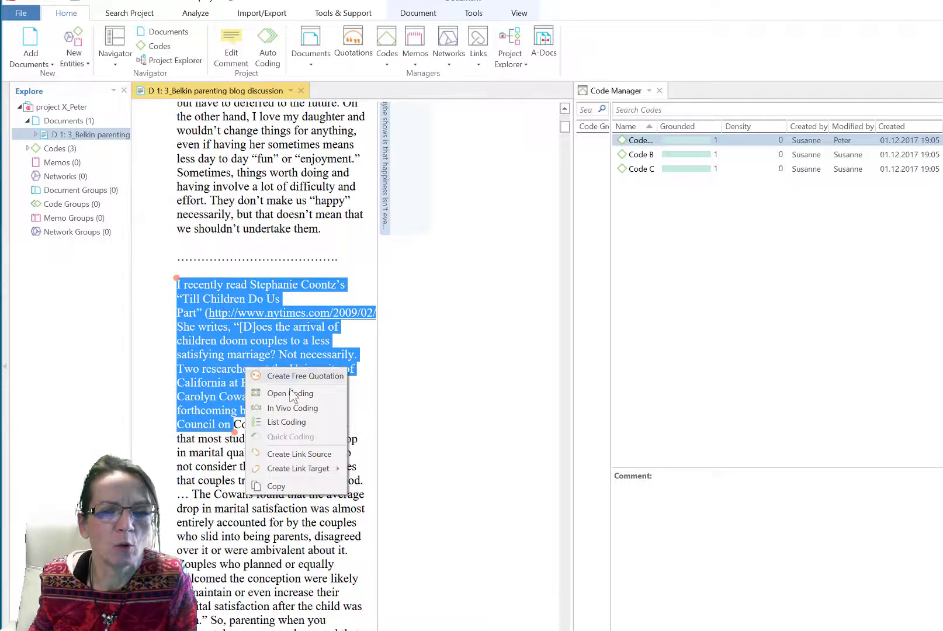
left_click(295, 395)
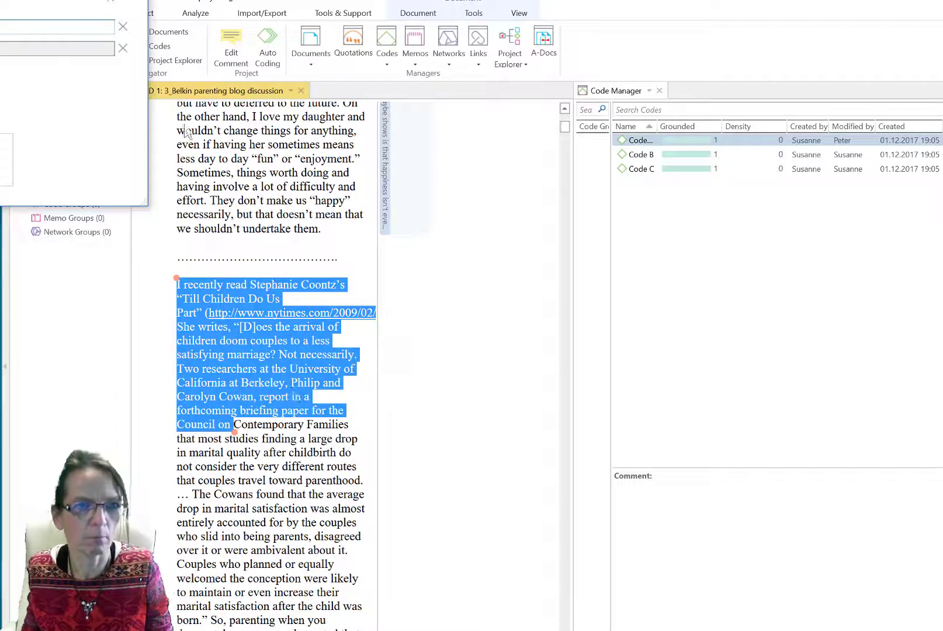
left_click_drag(92, 0, 471, 214)
type("Code")
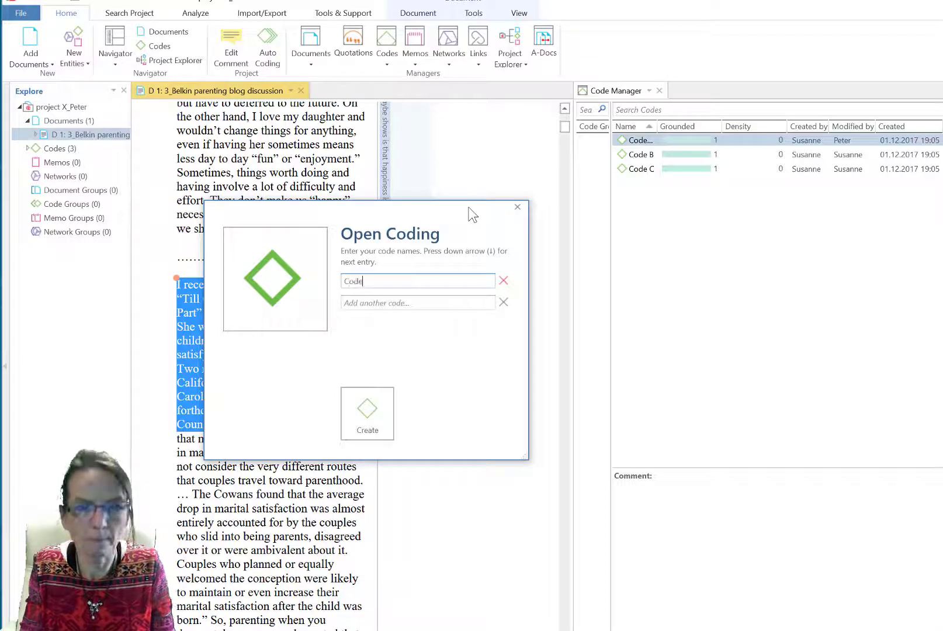
type(" D")
key("Return")
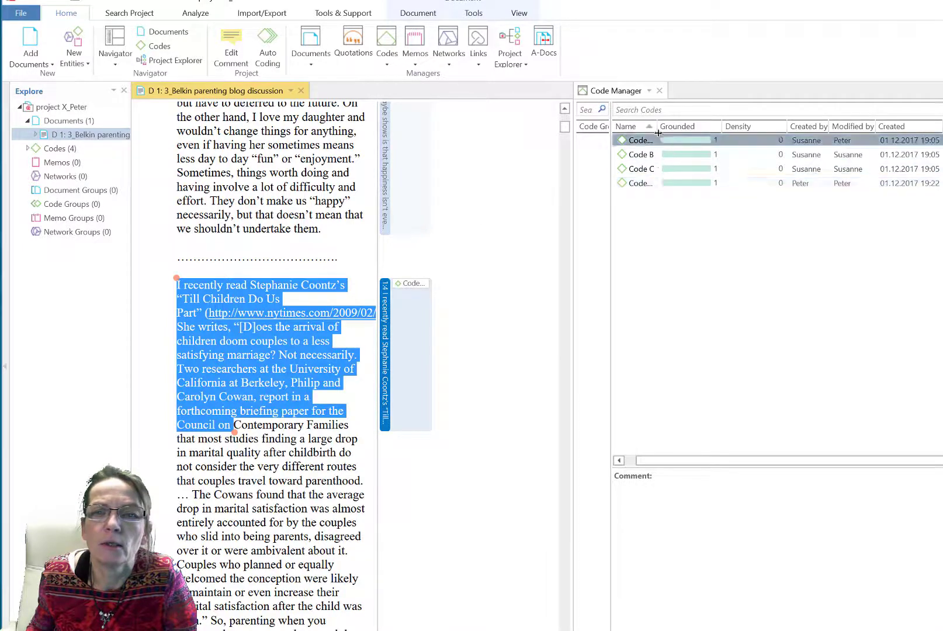
Widen the code name column and add the comment "description for this code" to Code D.
left_click_drag(657, 125, 690, 125)
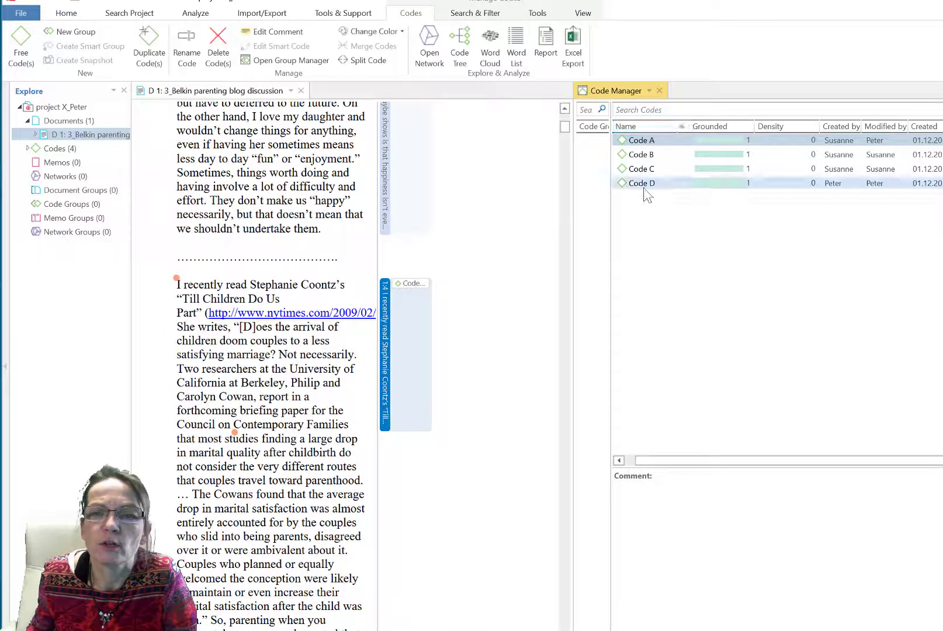
left_click(643, 184)
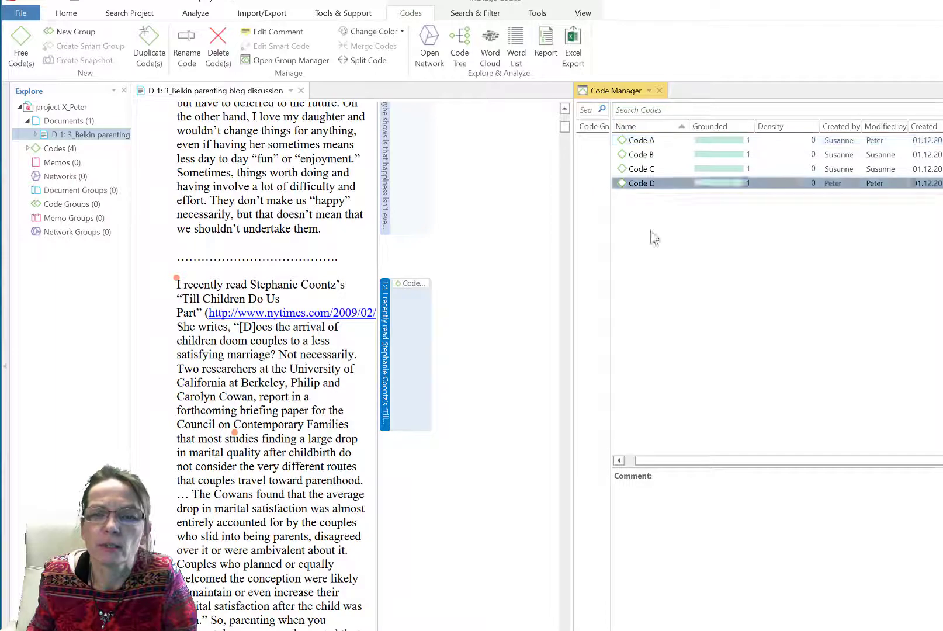
left_click(649, 494)
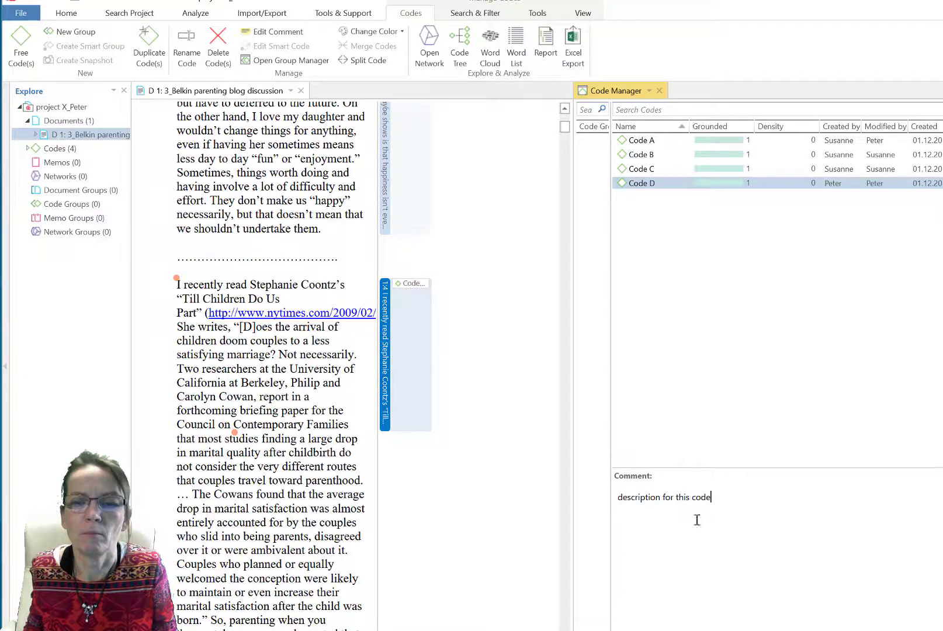
Add the comment "some rules on how to apply it" to Code B and save it by moving on to Code C.
left_click(641, 154)
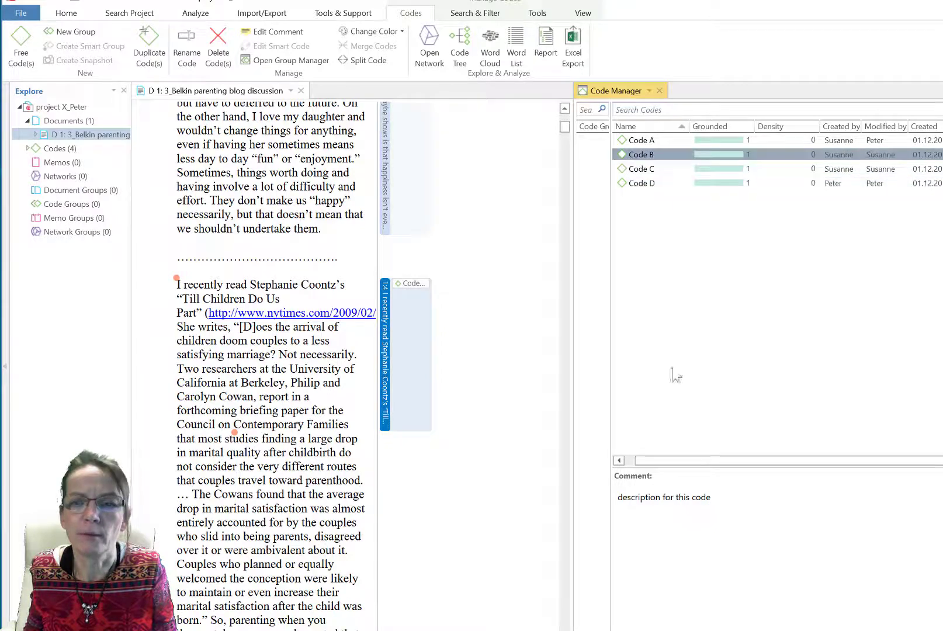
left_click(699, 540)
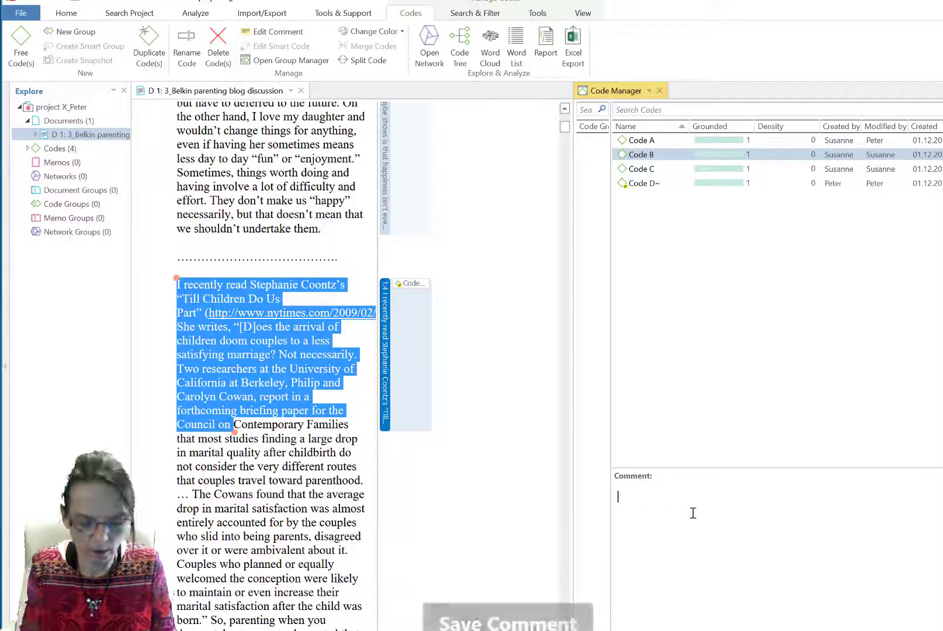
type("some rules on how")
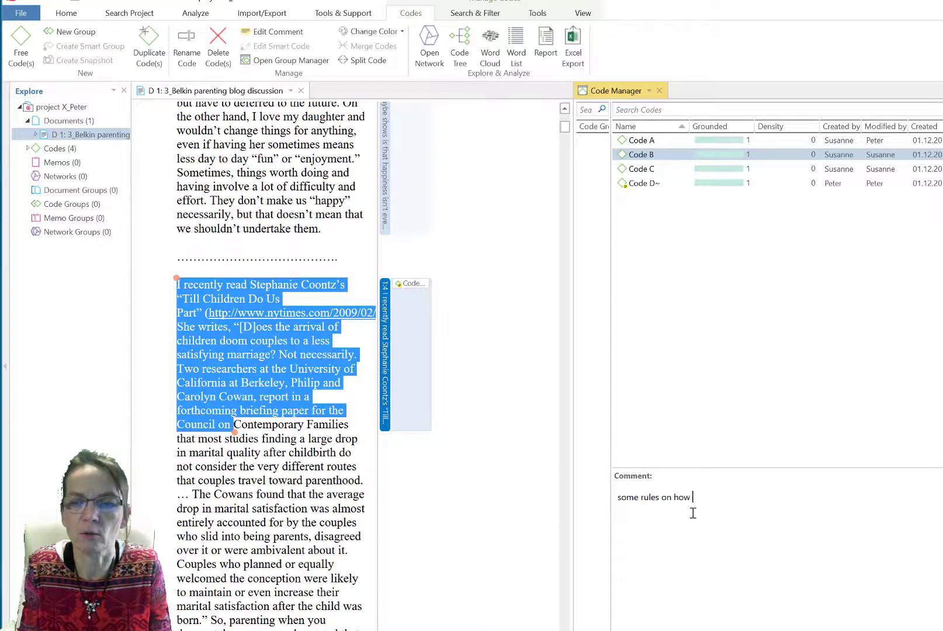
type(" to appl")
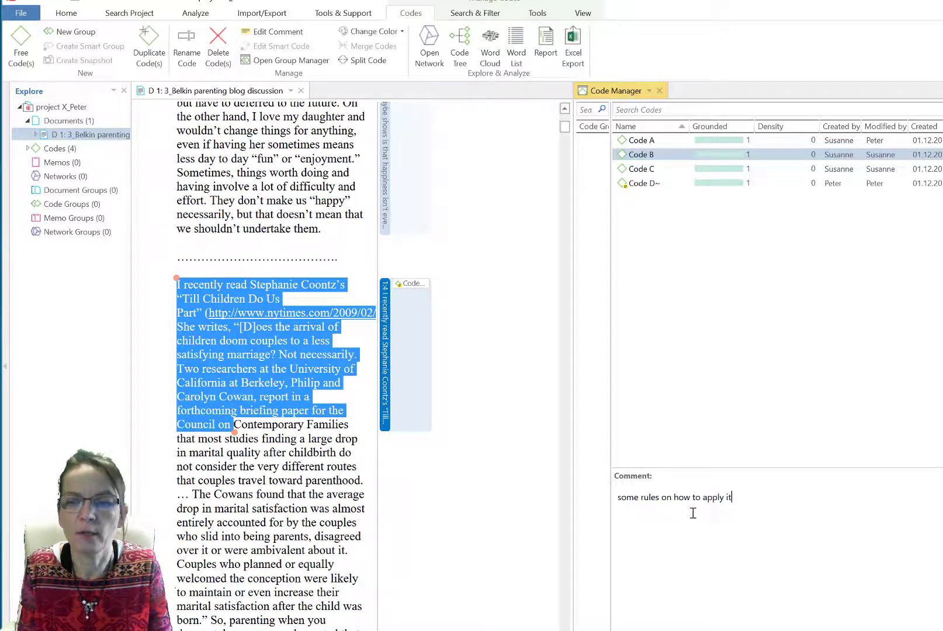
left_click(670, 168)
left_click(669, 169)
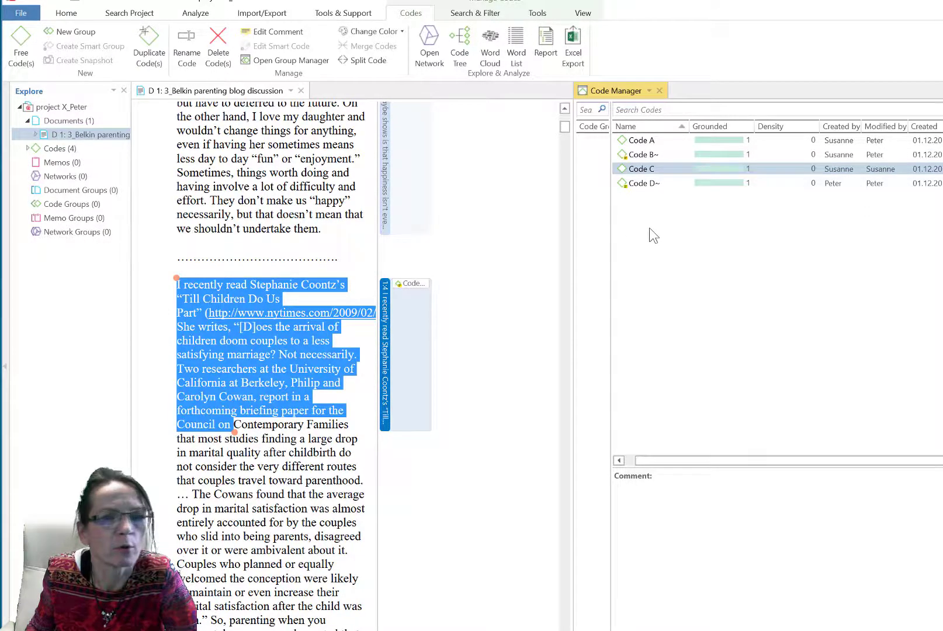
Show the code list in the navigation area beside the document and widen it to include the density column.
left_click(71, 14)
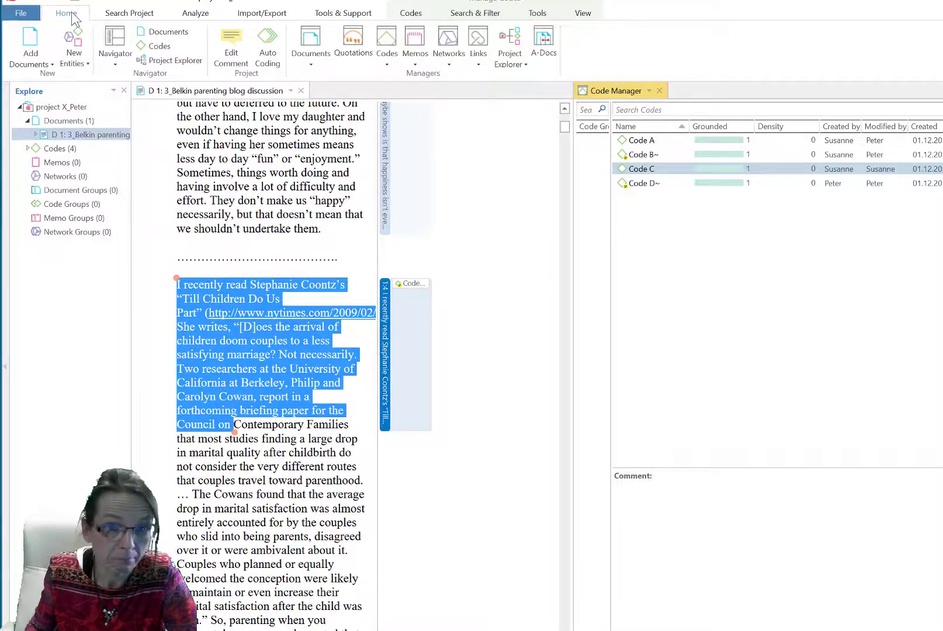
left_click(163, 46)
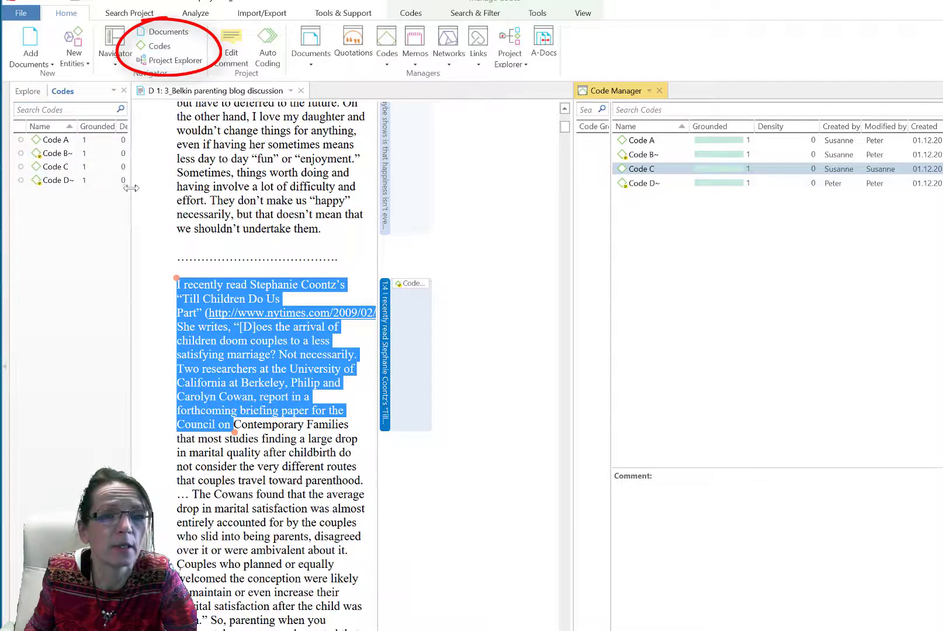
left_click_drag(132, 188, 173, 188)
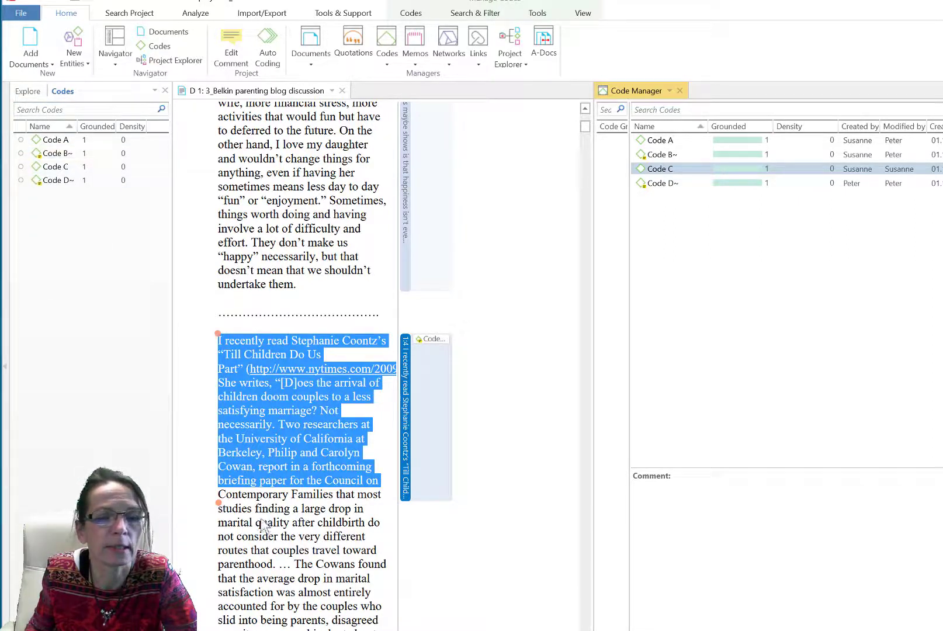
Apply Code C from the code list to the passage from "University of California at" to "the very different".
left_click(266, 491)
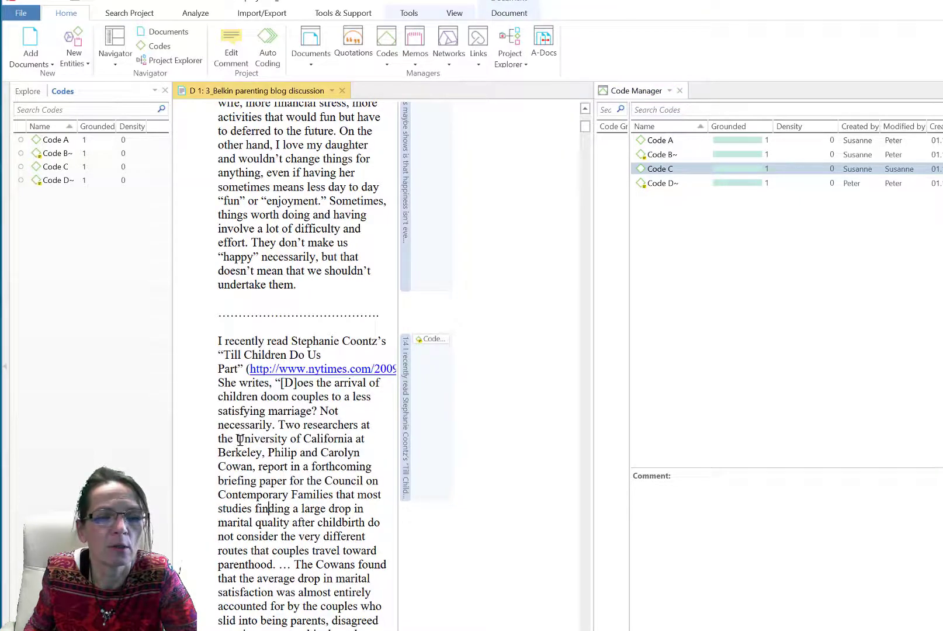
left_click_drag(239, 439, 365, 536)
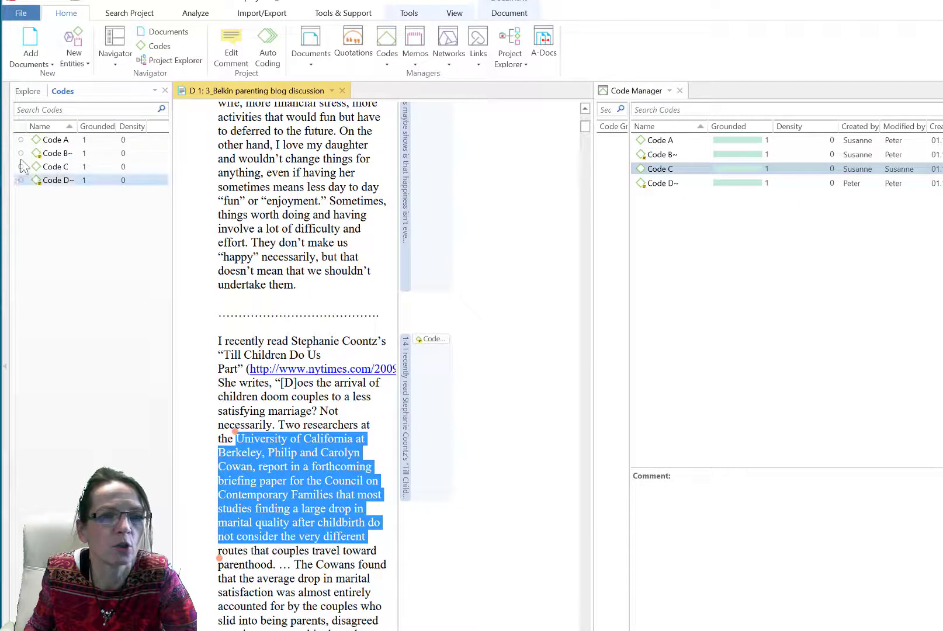
left_click_drag(51, 170, 260, 467)
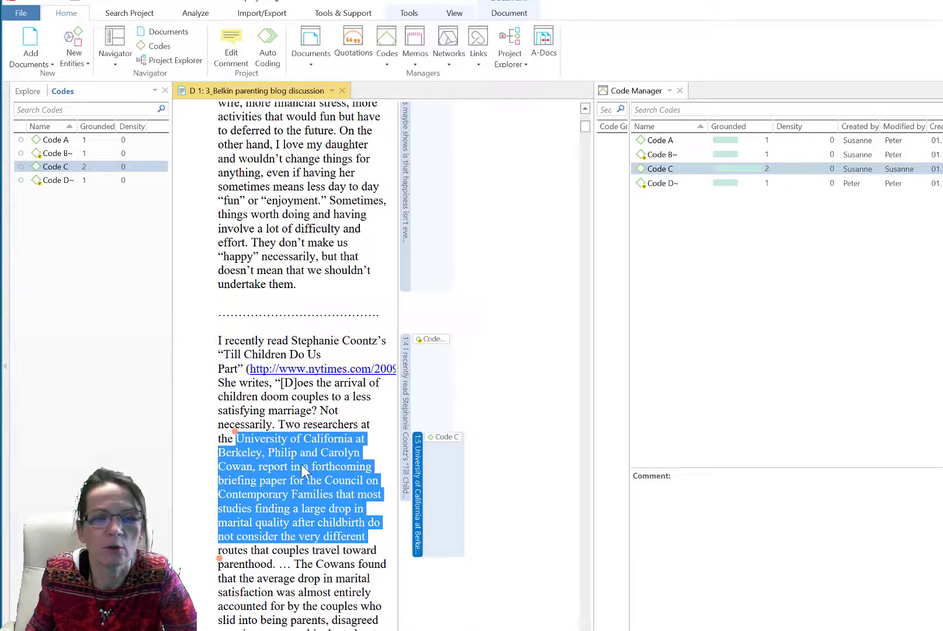
Apply Code D from the Code Manager to the passage from "childbirth do" to "were ambivalent about".
scroll(306, 470, "down", 3)
left_click(325, 458)
left_click_drag(317, 397, 378, 513)
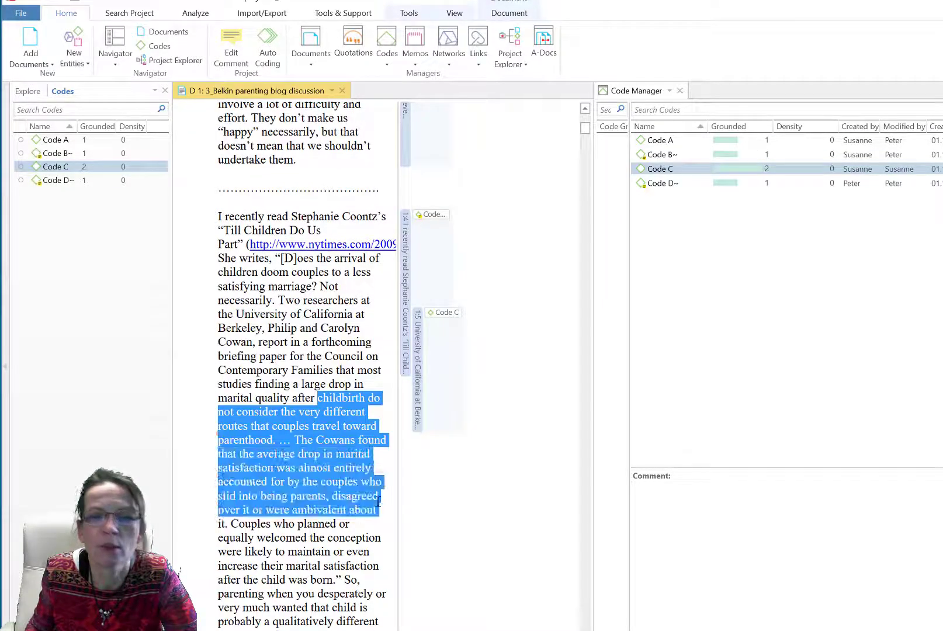
left_click(665, 183)
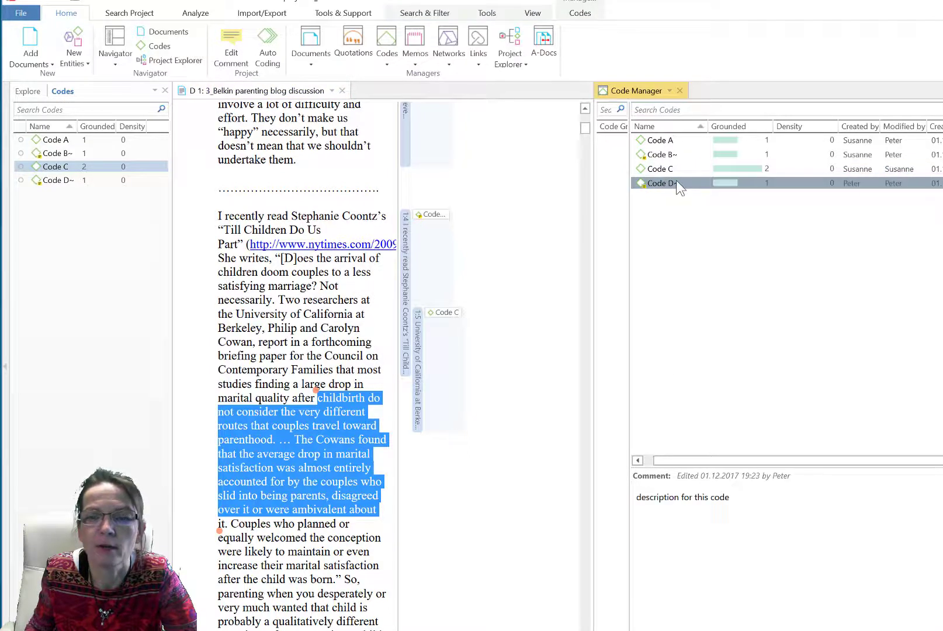
left_click_drag(671, 184, 519, 534)
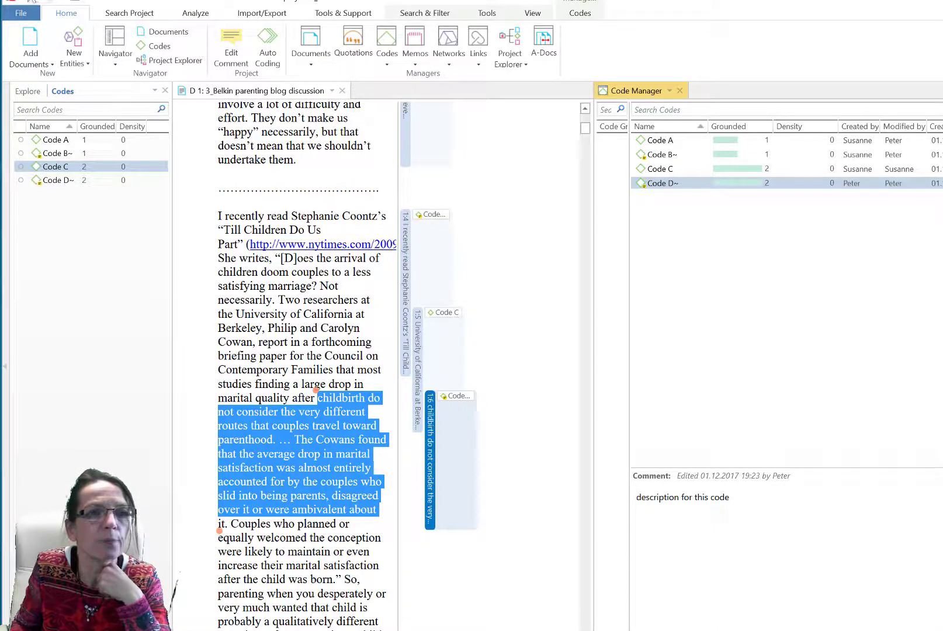
Save the project and export it as a project bundle to the "team project data" folder under the suggested file name.
left_click(29, 3)
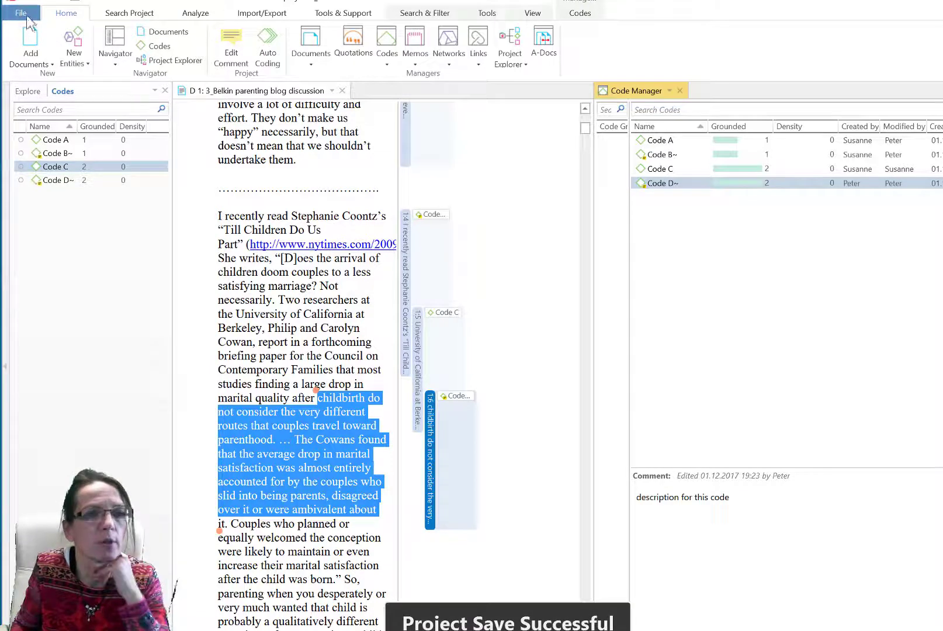
left_click(25, 14)
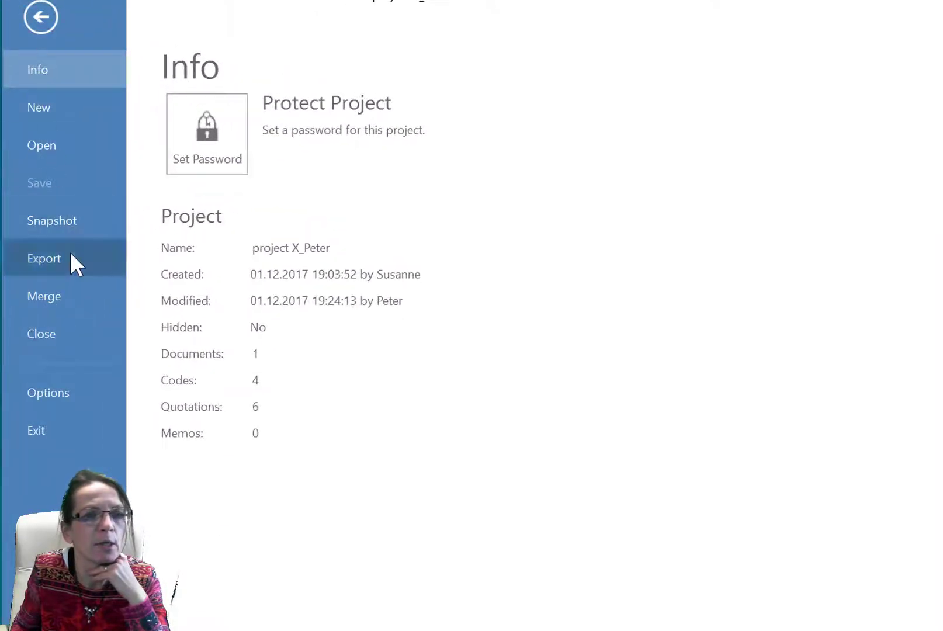
left_click(70, 255)
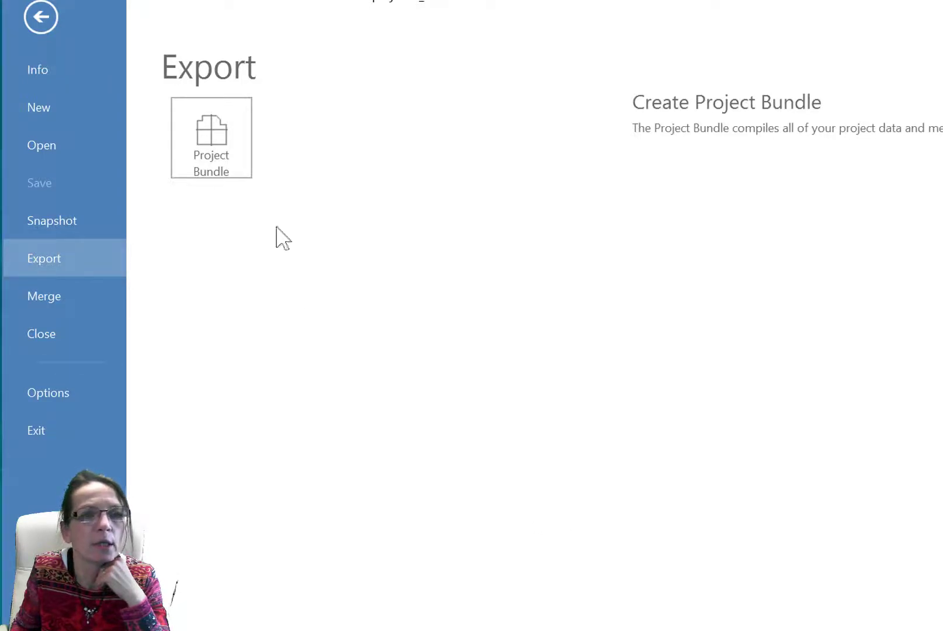
left_click(217, 158)
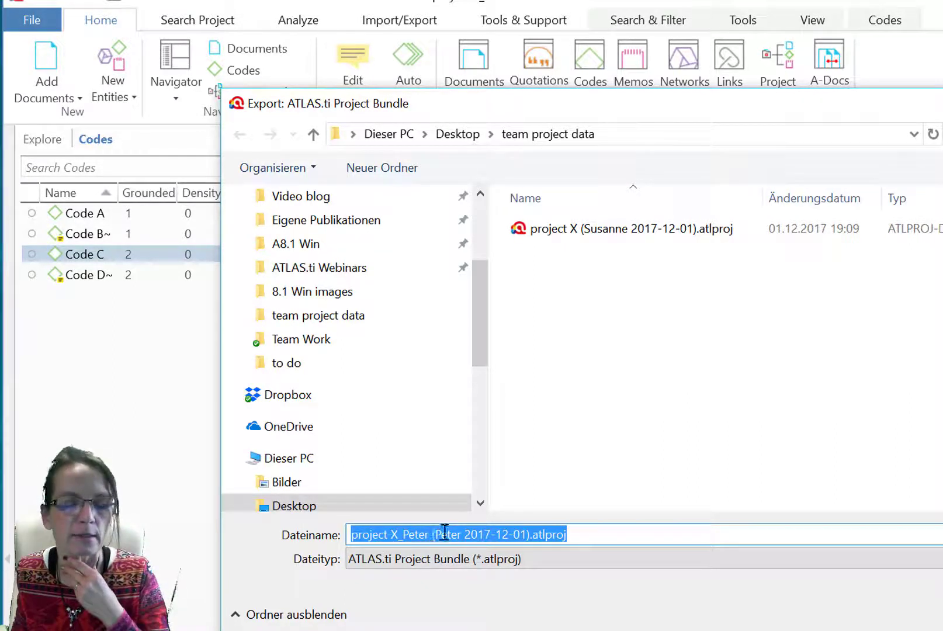
left_click(614, 529)
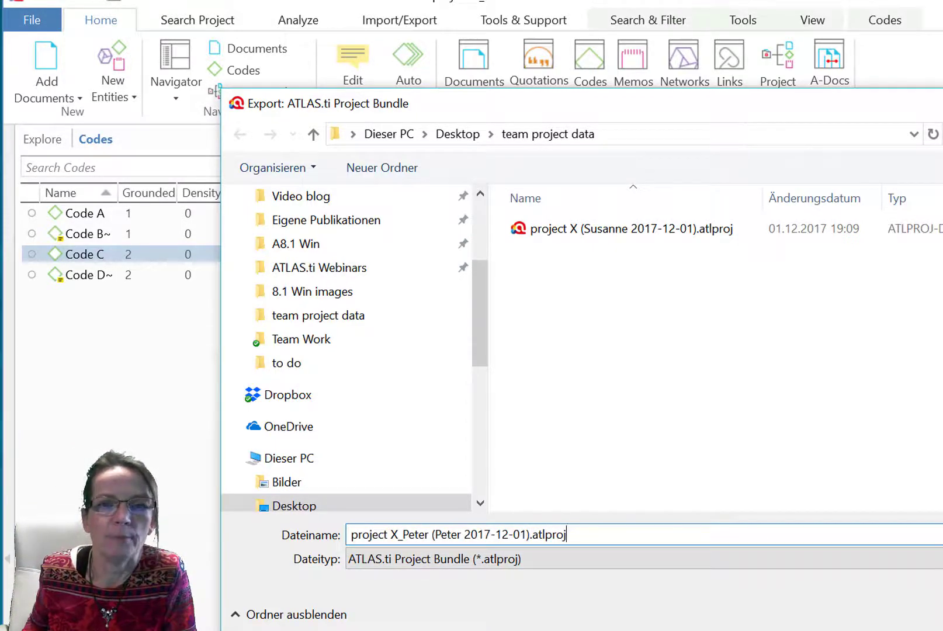
key("Return")
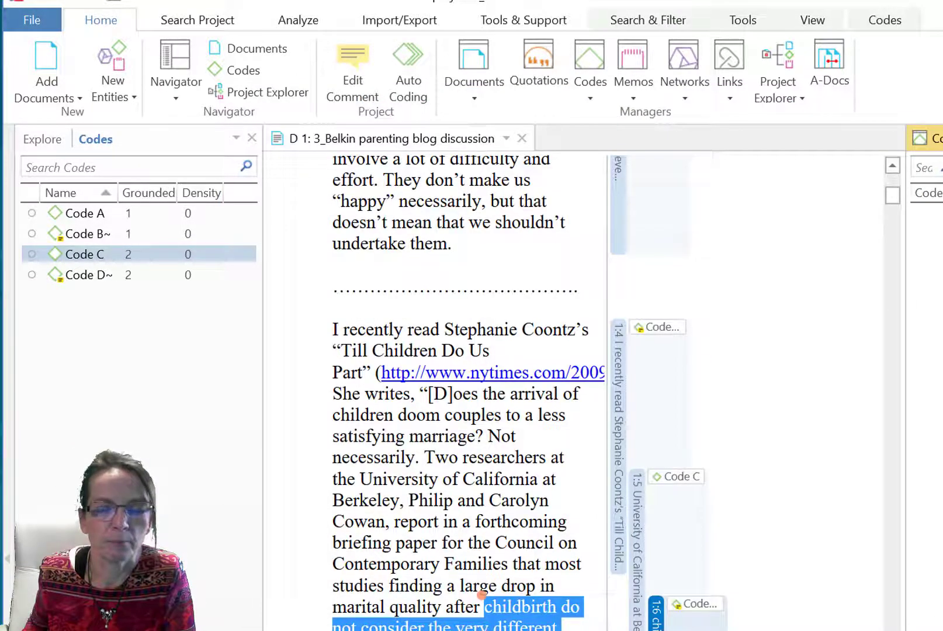
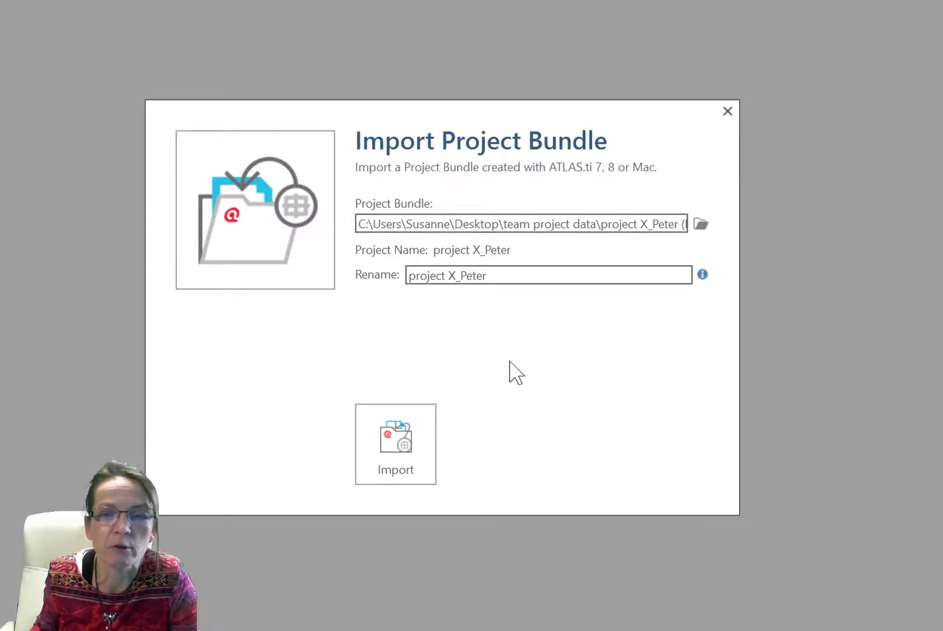
Import the second user's project bundle from the "team project data" folder, keeping its project name.
left_click(407, 461)
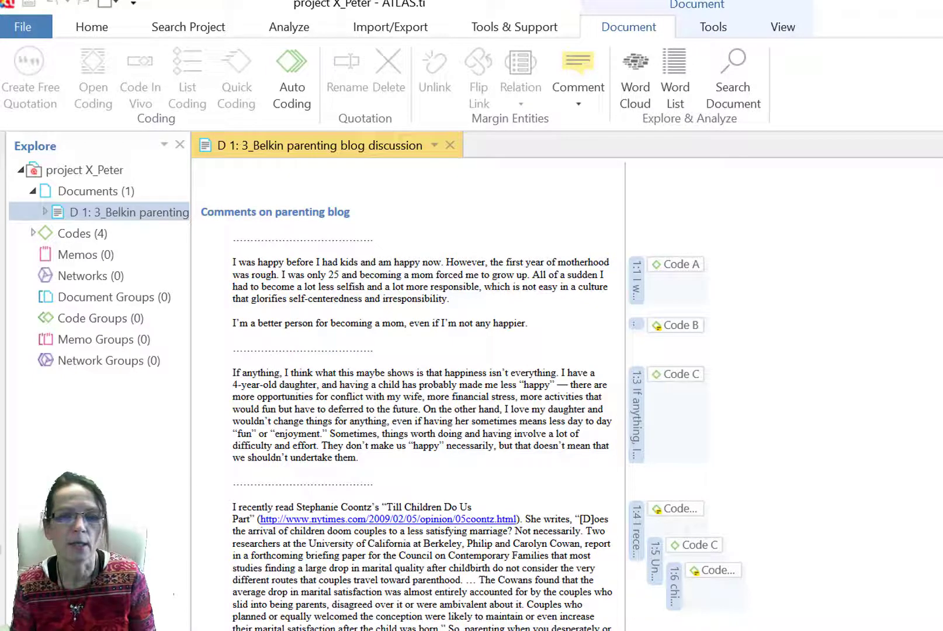
Review the three overlapping passages coded in the paragraph starting "I recently read Stephanie Coontz's".
left_click(691, 512)
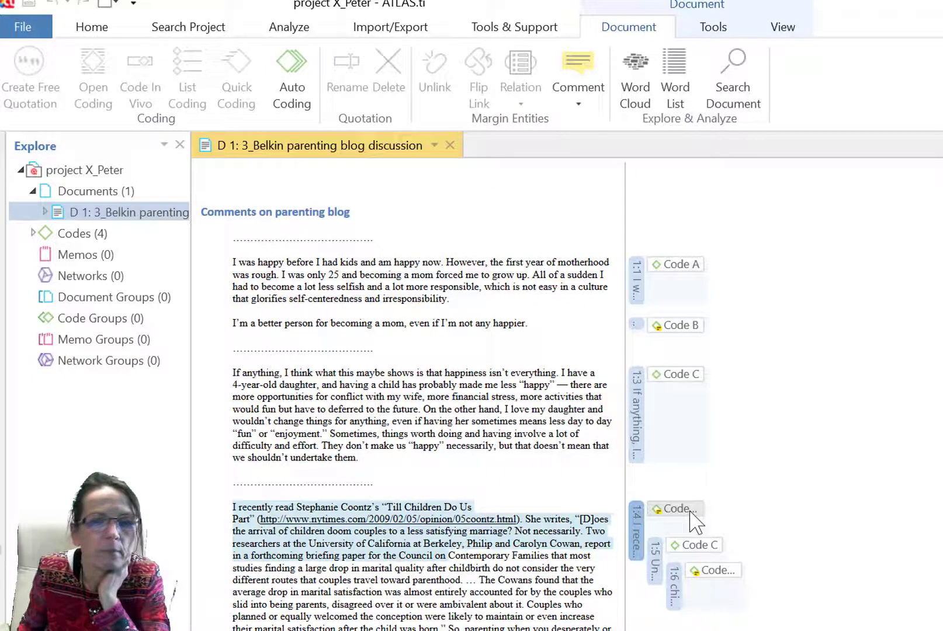
left_click(715, 551)
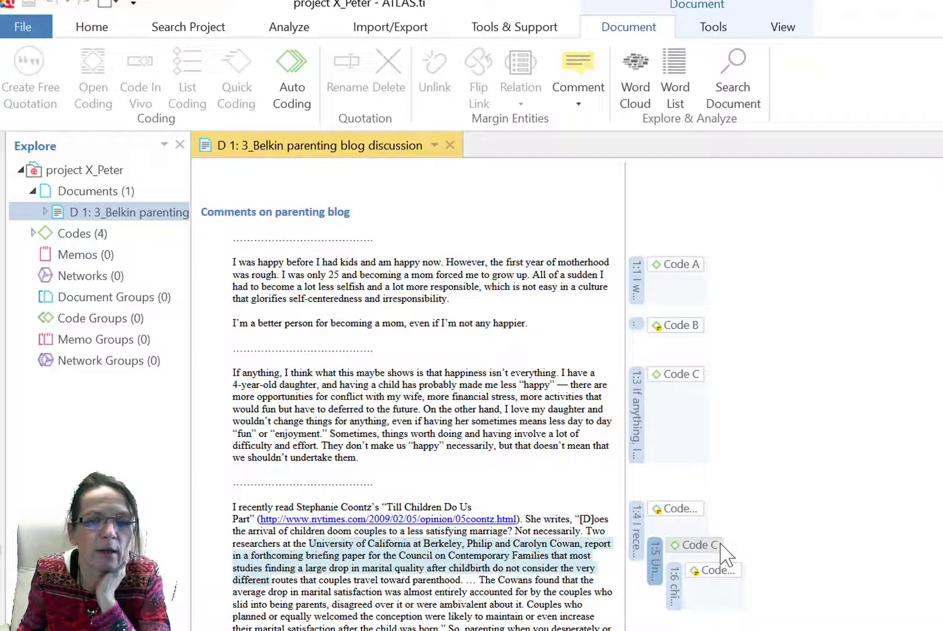
left_click(730, 570)
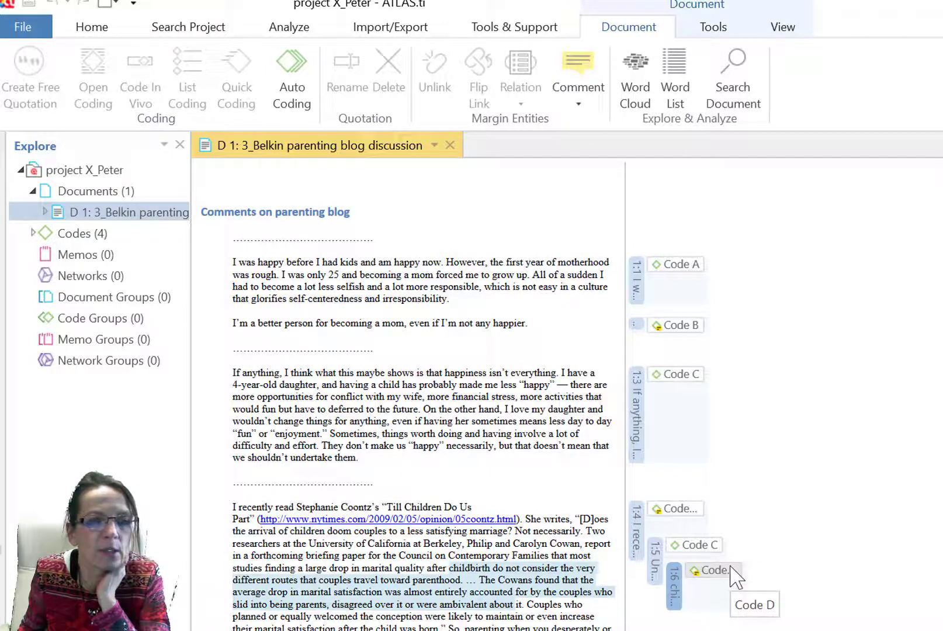
left_click(744, 514)
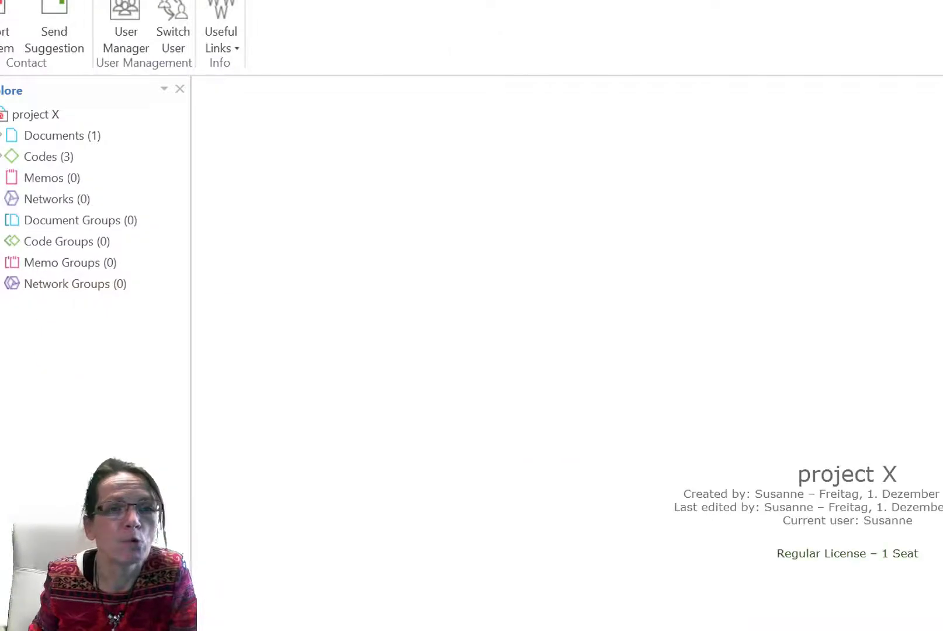
left_click(17, 7)
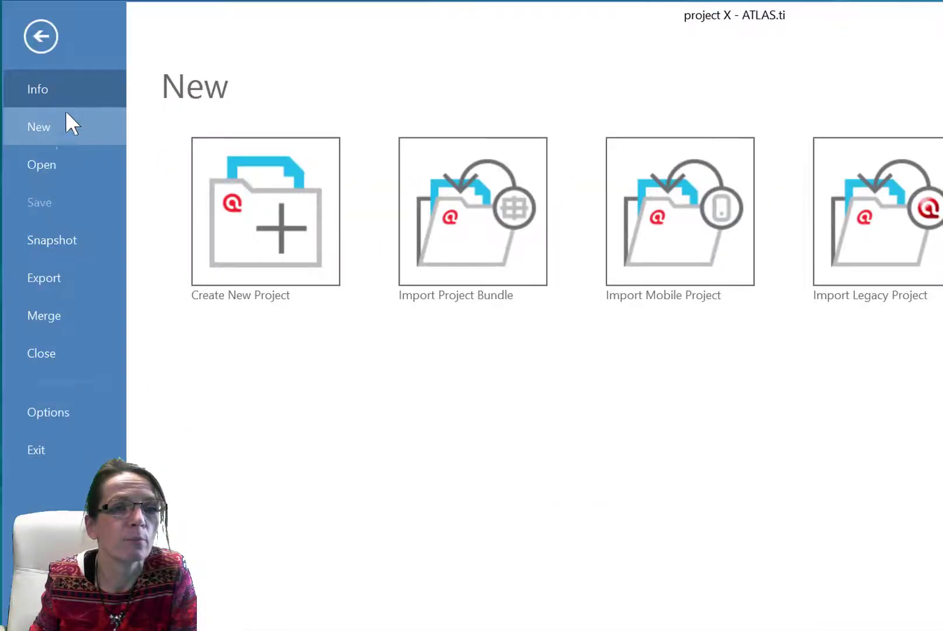
left_click(62, 159)
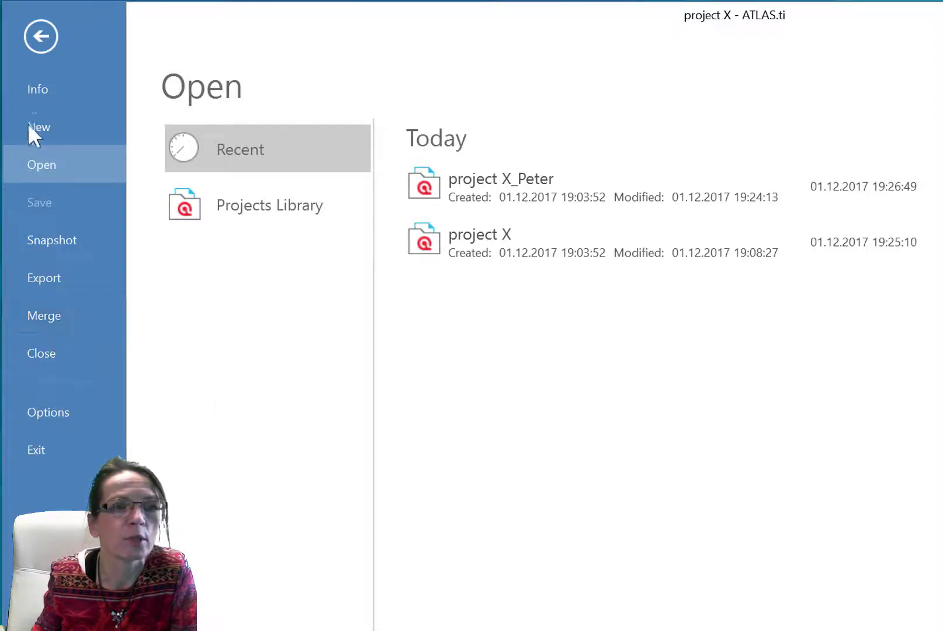
left_click(33, 46)
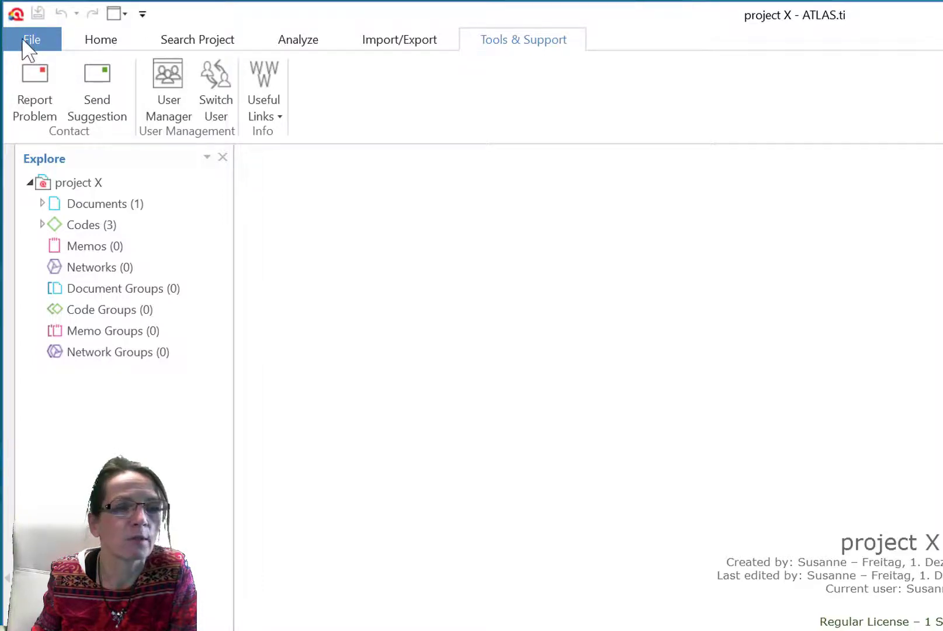
Merge the second user's project into the master project "project X", using the Override option for conflicting properties.
left_click(23, 39)
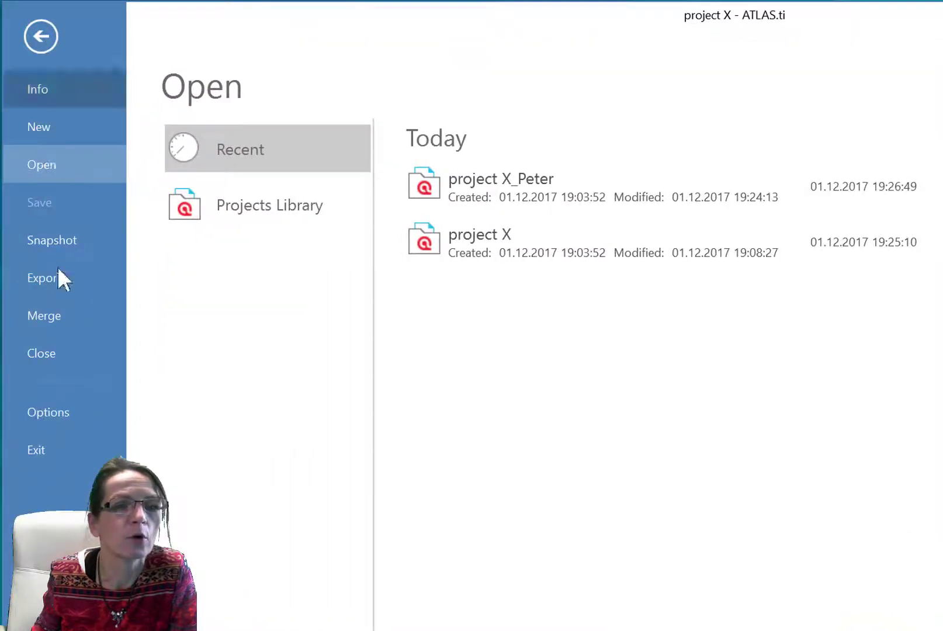
left_click(53, 321)
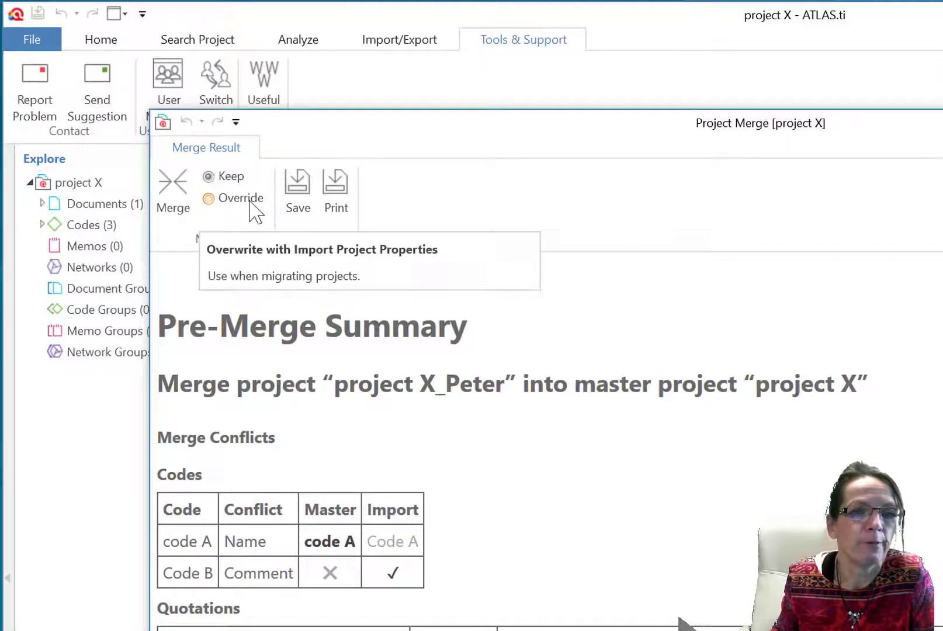
left_click(223, 202)
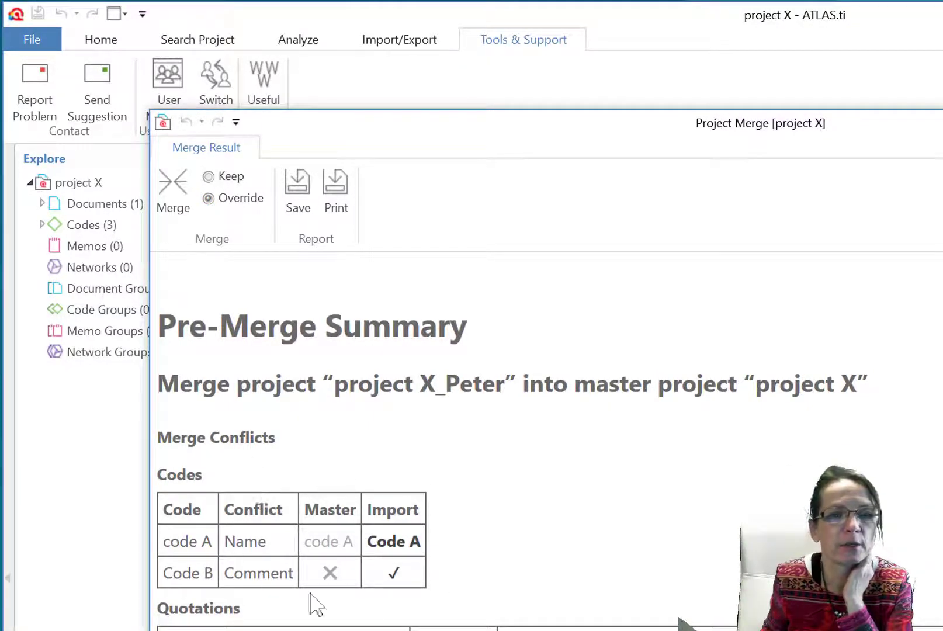
left_click(209, 177)
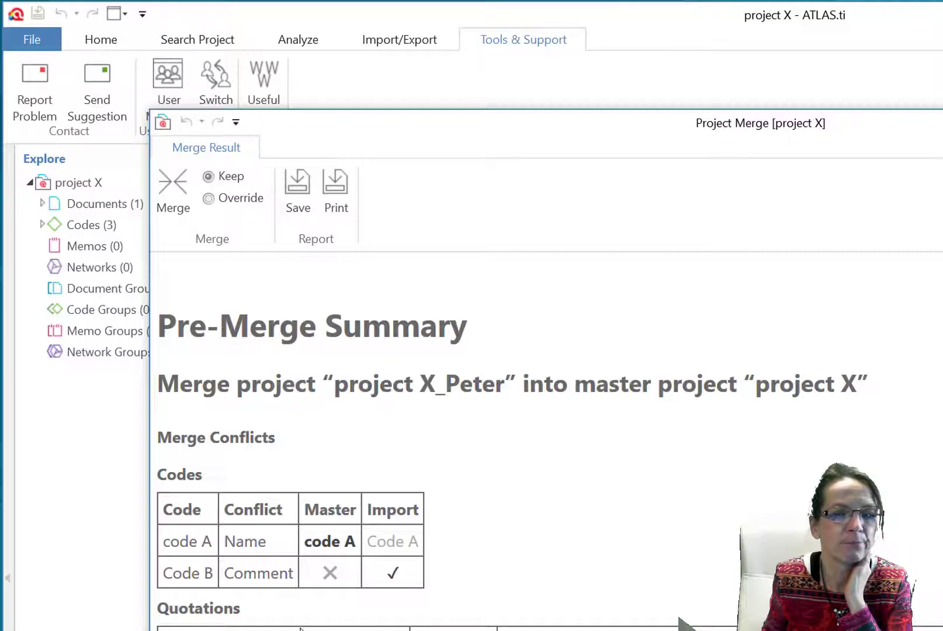
left_click(386, 563)
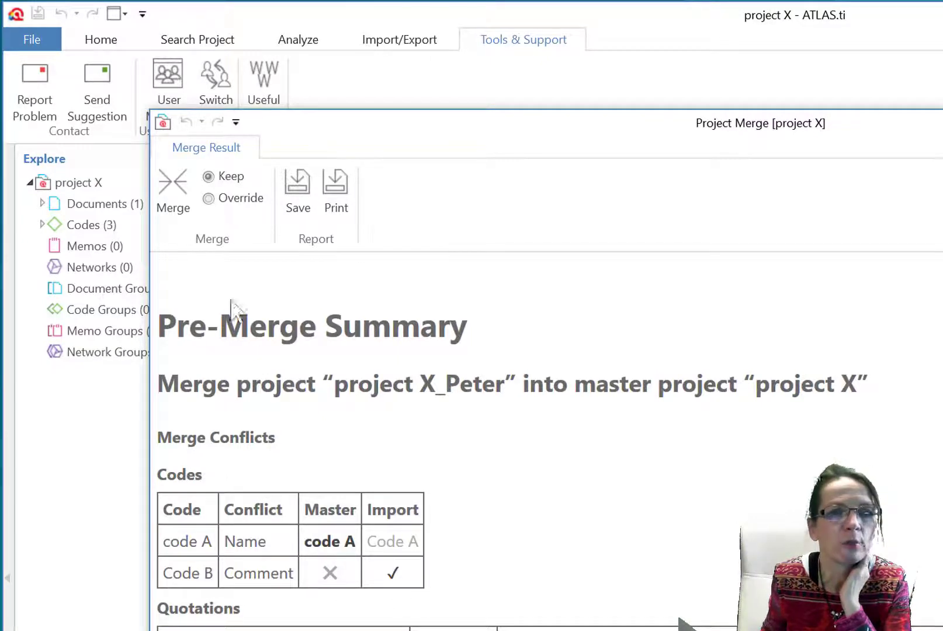
left_click(241, 198)
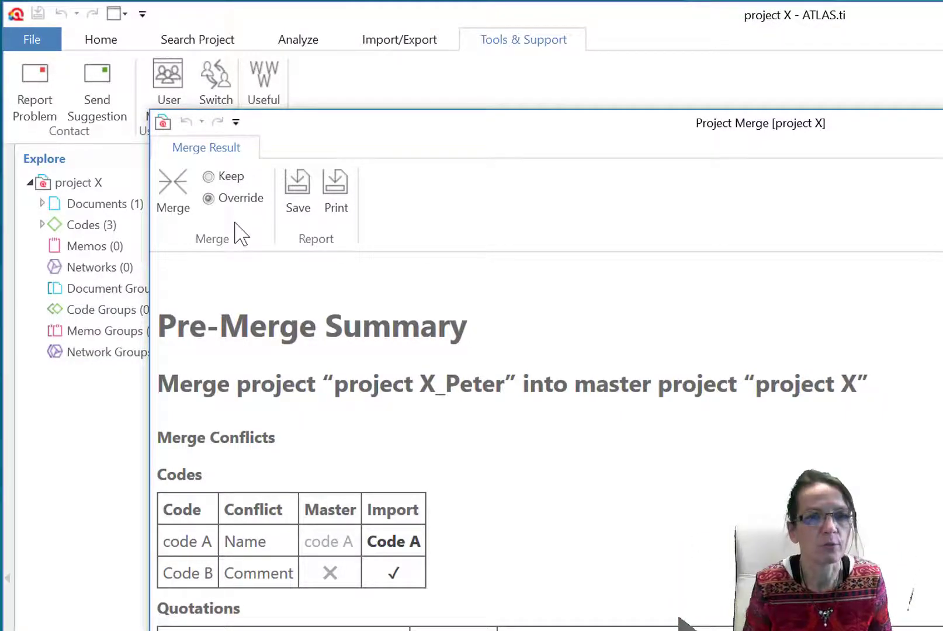
left_click(163, 187)
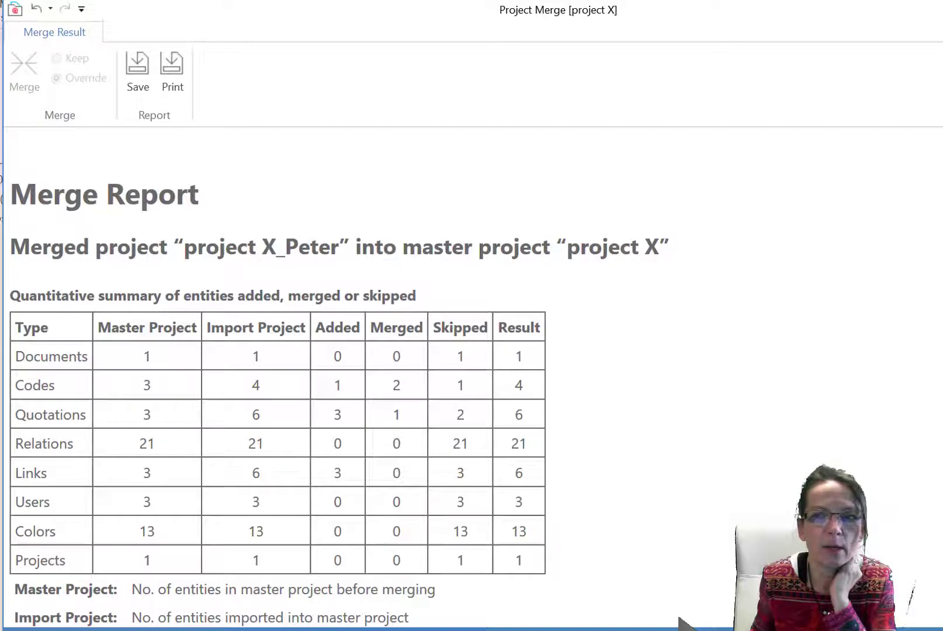
Examine the merge report, from the quantitative summary of entities down to the unified and added codes, quotations and links.
scroll(683, 623, "down", 10)
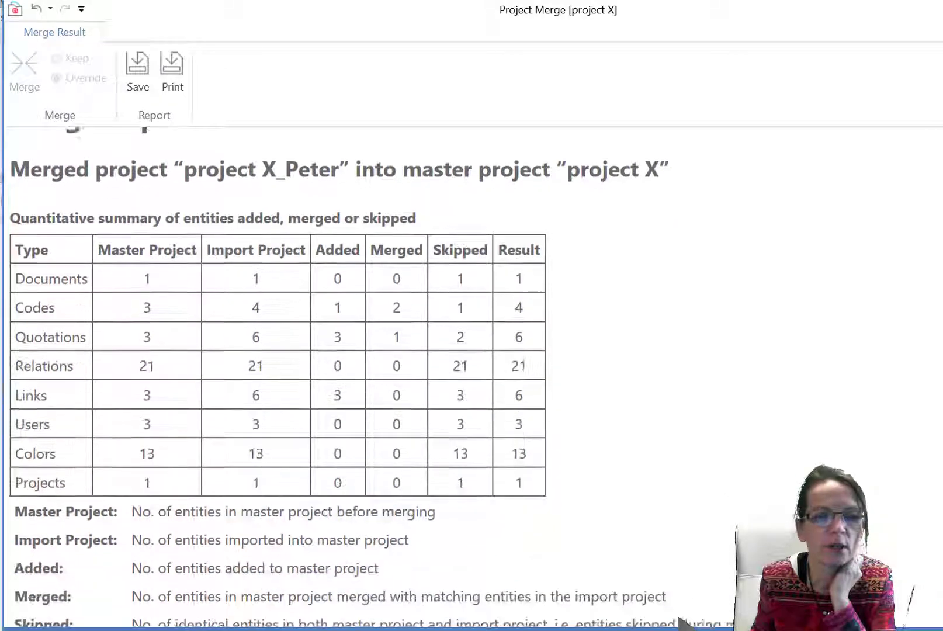
scroll(145, 413, "down", 1)
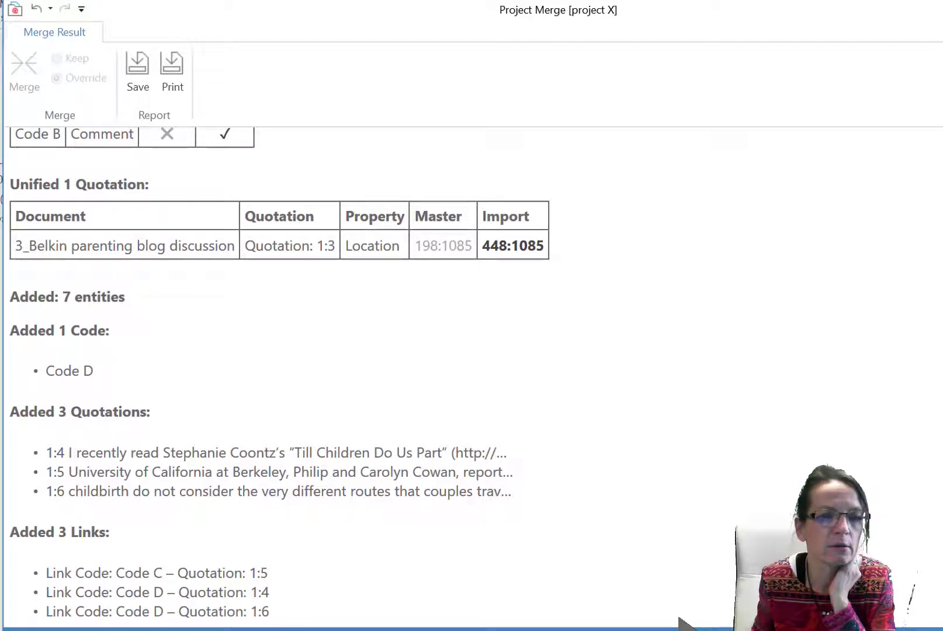
scroll(789, 502, "up", 11)
scroll(789, 506, "up", 2)
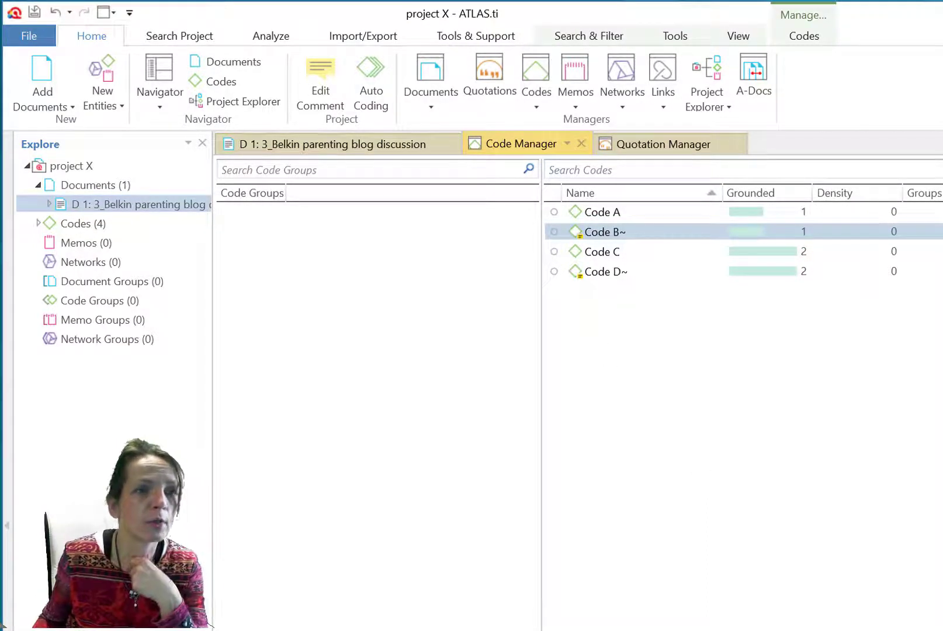
Save the merged project and export it as a project bundle to "team project data", adding "a" after the date in the suggested file name.
left_click(35, 13)
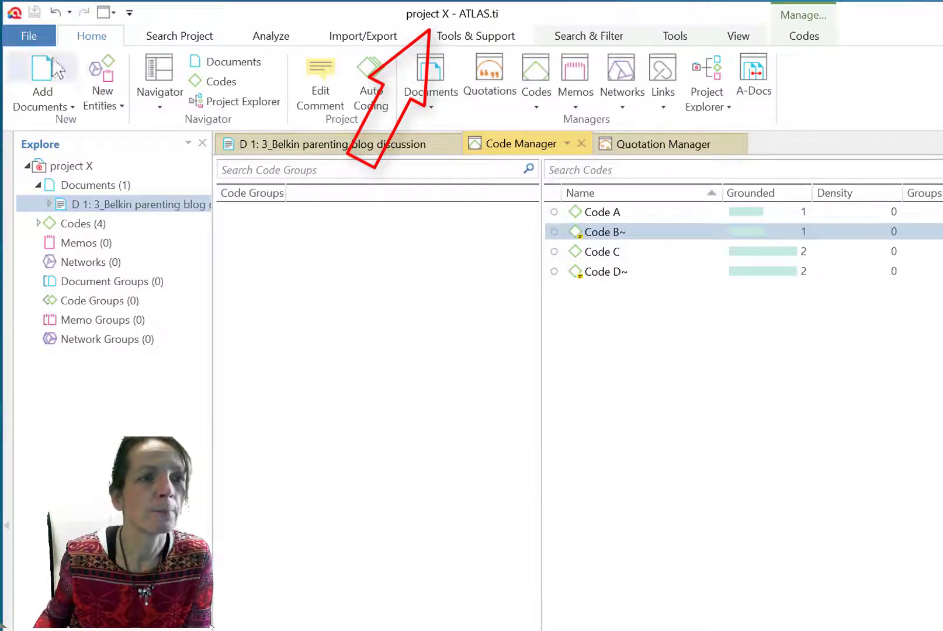
left_click(38, 37)
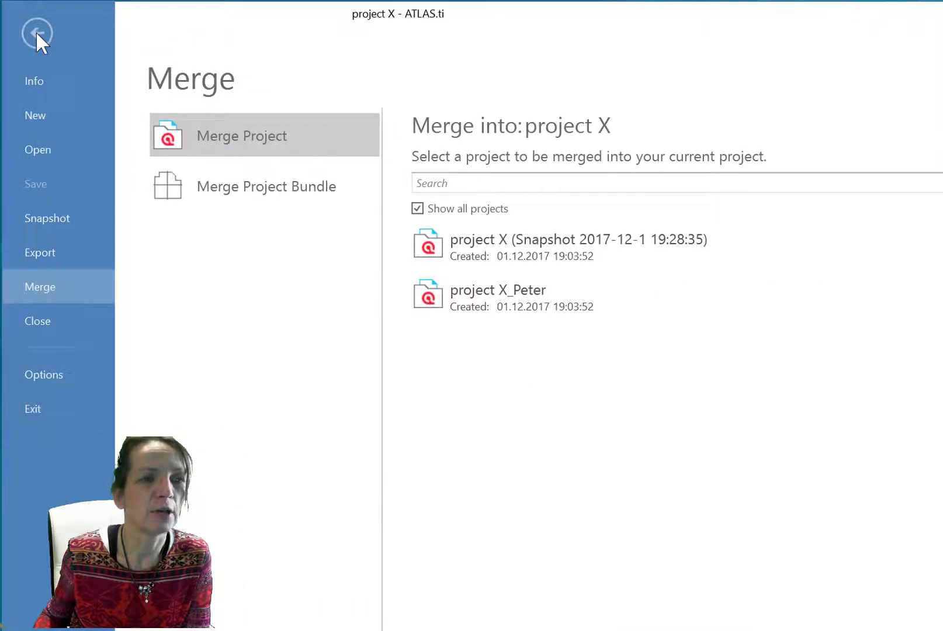
left_click(46, 248)
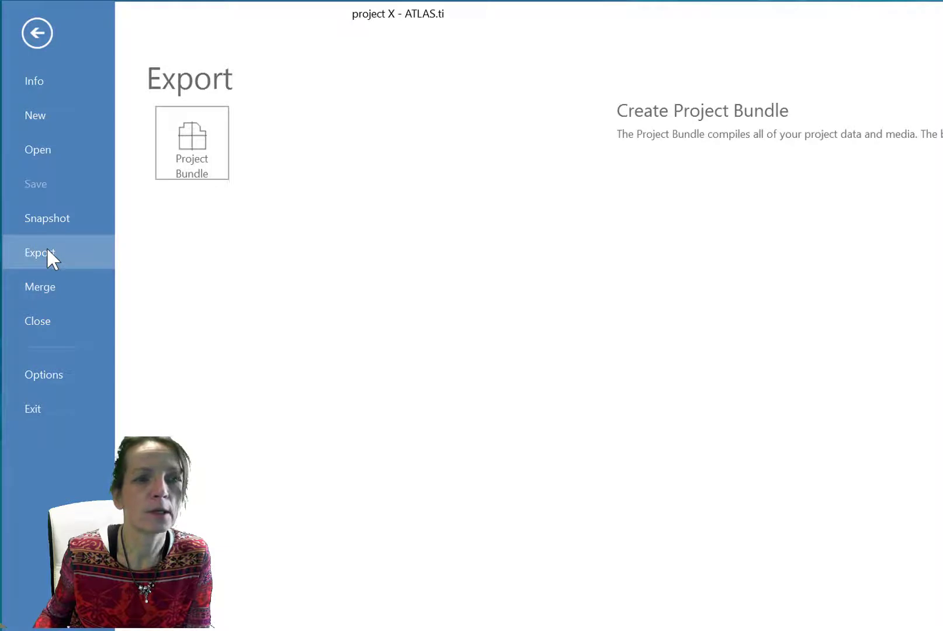
left_click(198, 164)
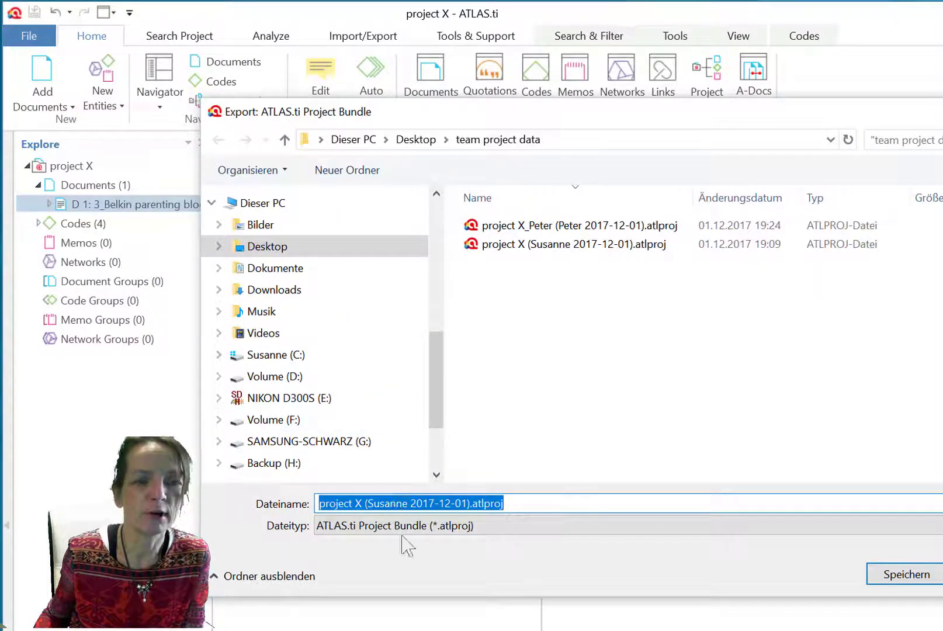
left_click(468, 503)
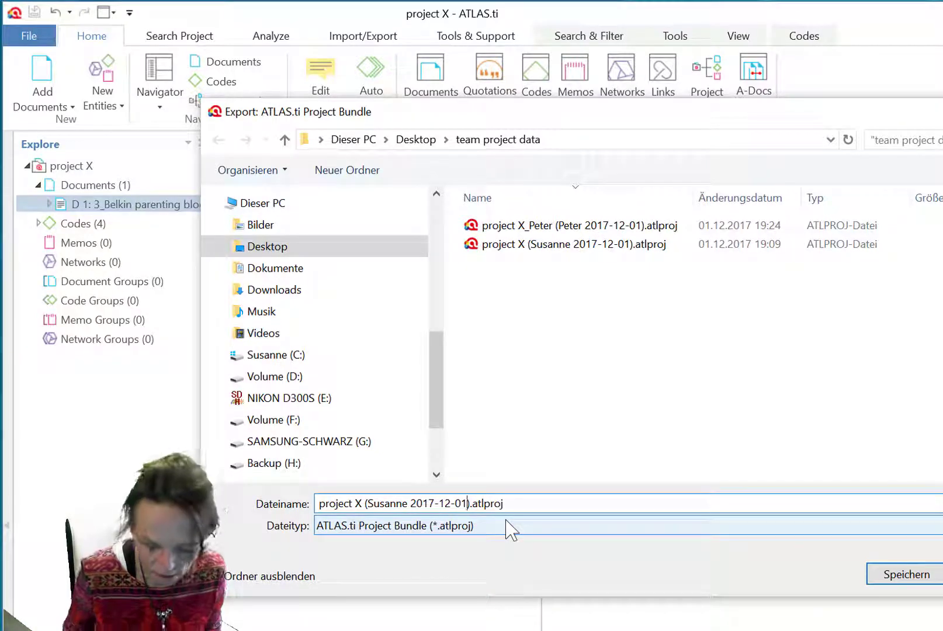
type("a")
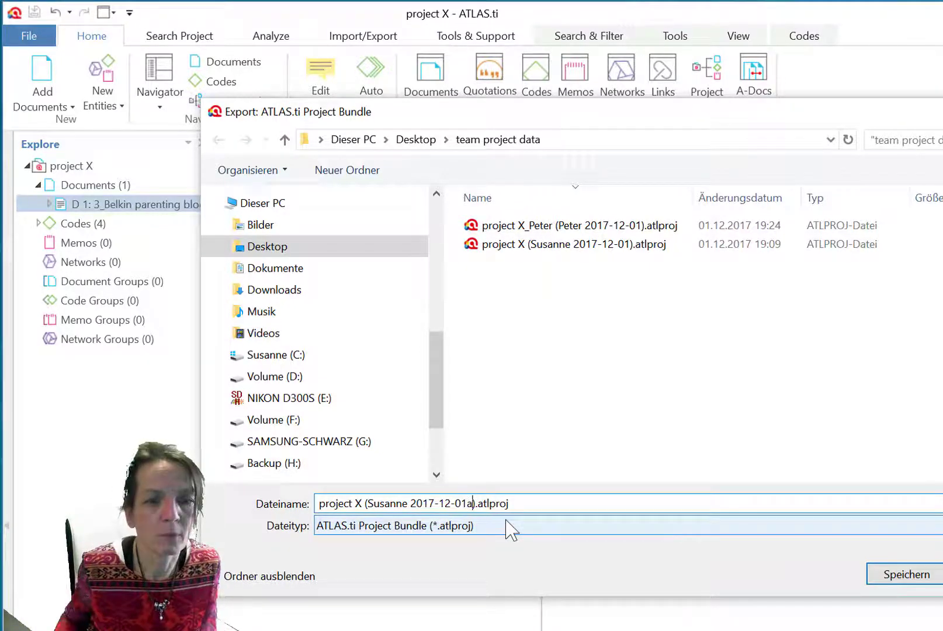
left_click(926, 577)
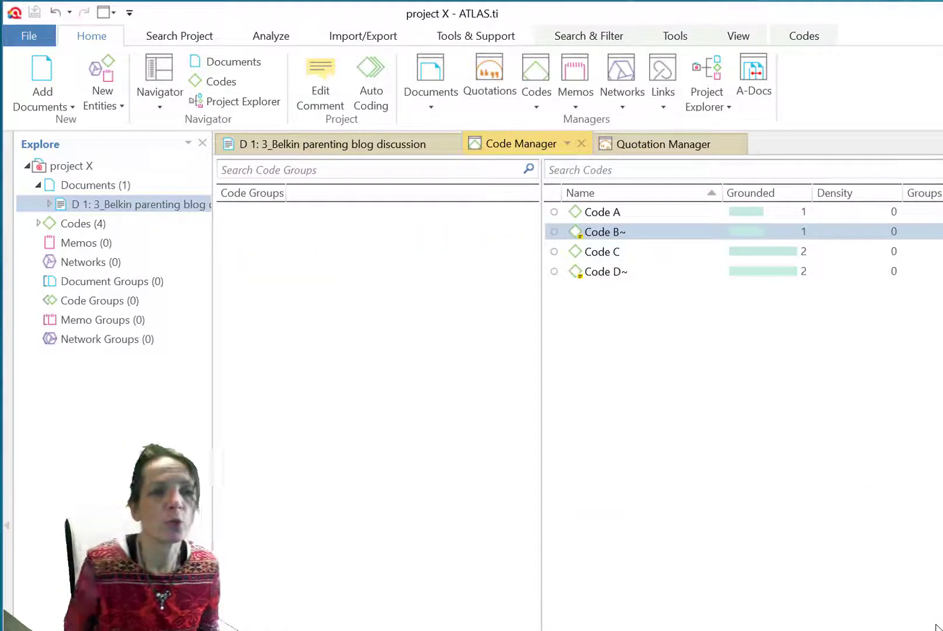
View the list of recently opened projects.
left_click(29, 40)
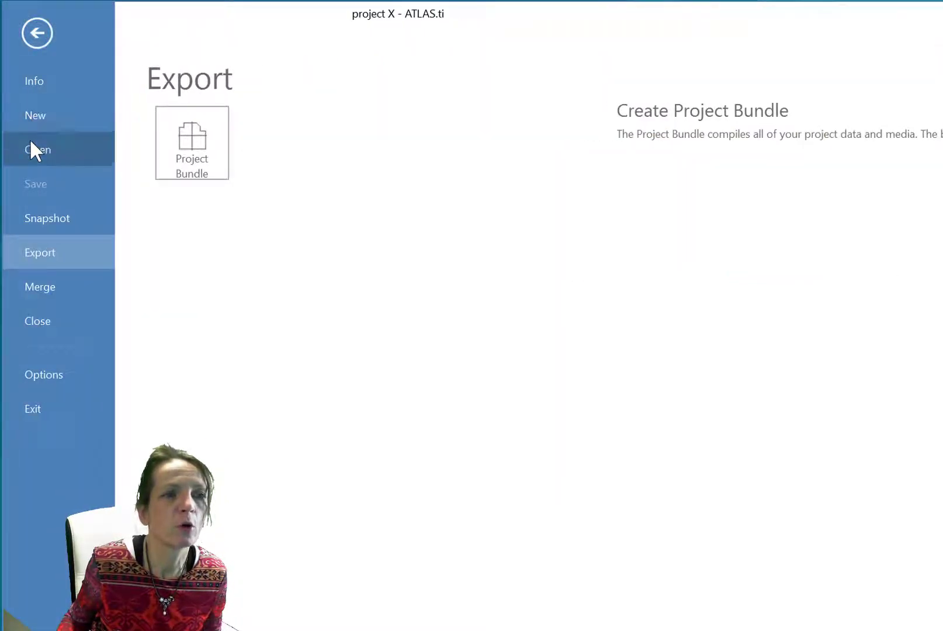
left_click(31, 143)
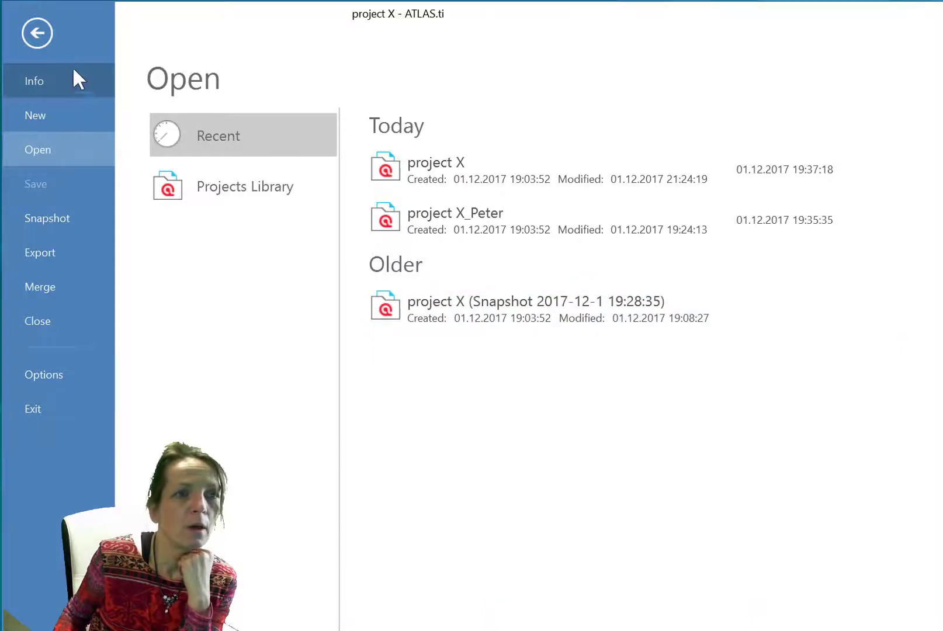
left_click(38, 39)
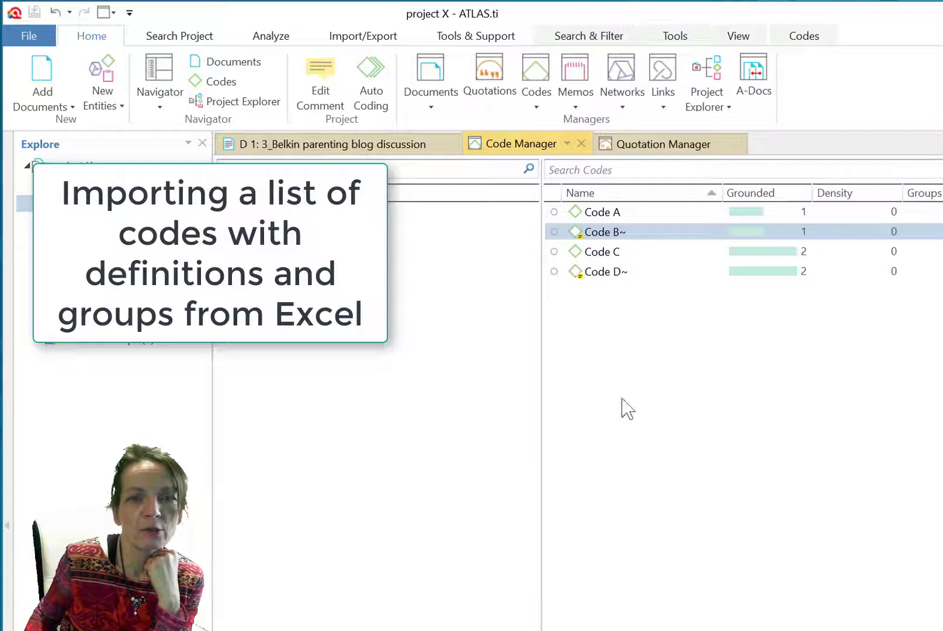
Create a code group named "group 1" from Code B and Code D in the Code Manager.
left_click_drag(543, 383, 426, 359)
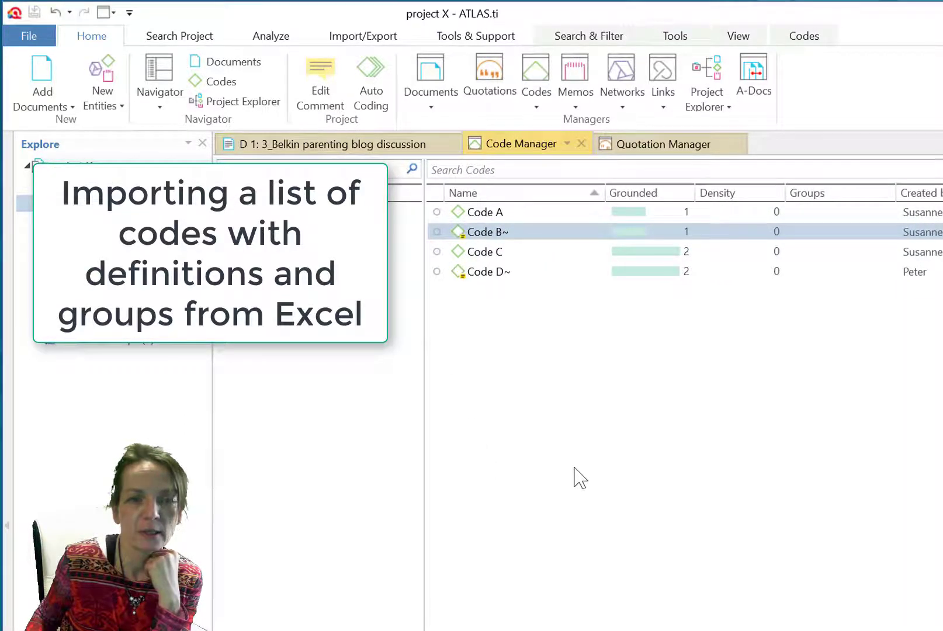
left_click(543, 272, "ctrl")
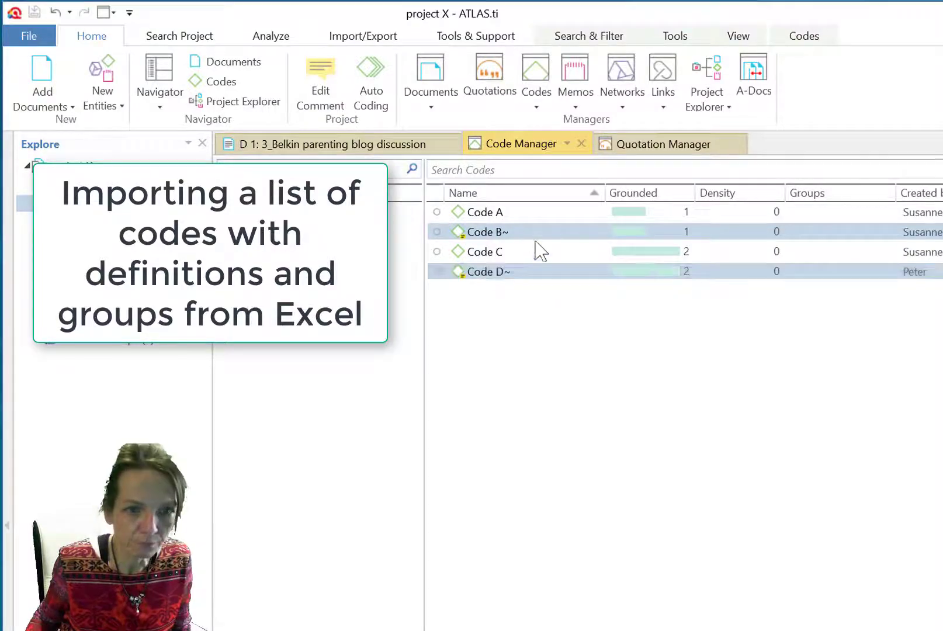
left_click_drag(534, 236, 296, 248)
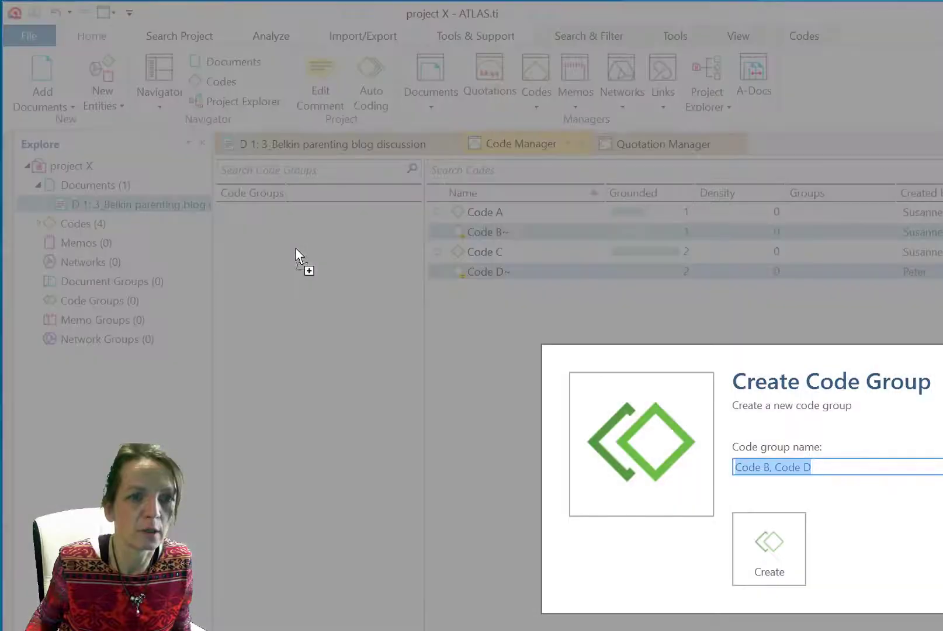
type("group 1")
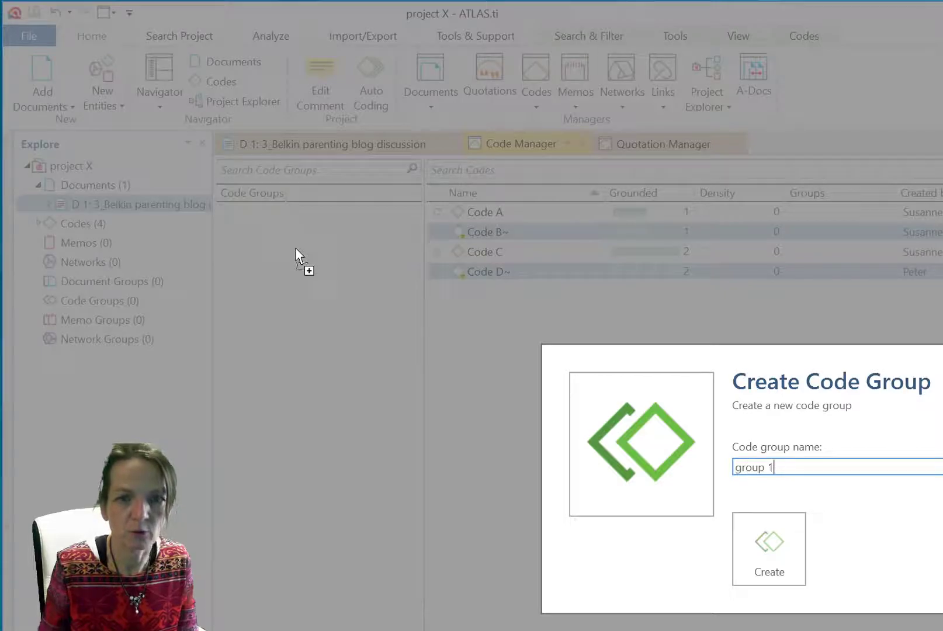
key("Return")
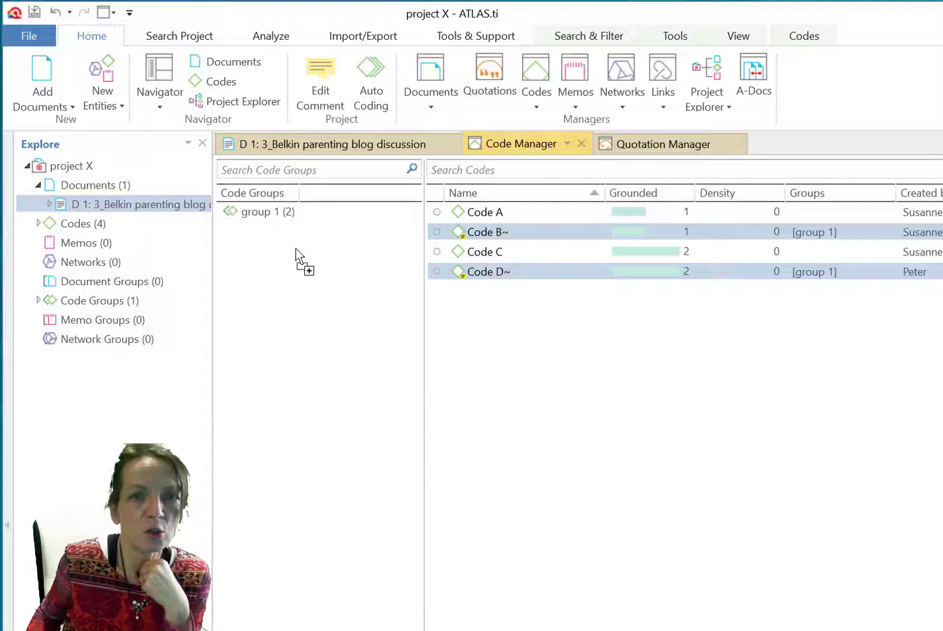
left_click_drag(295, 248, 310, 212)
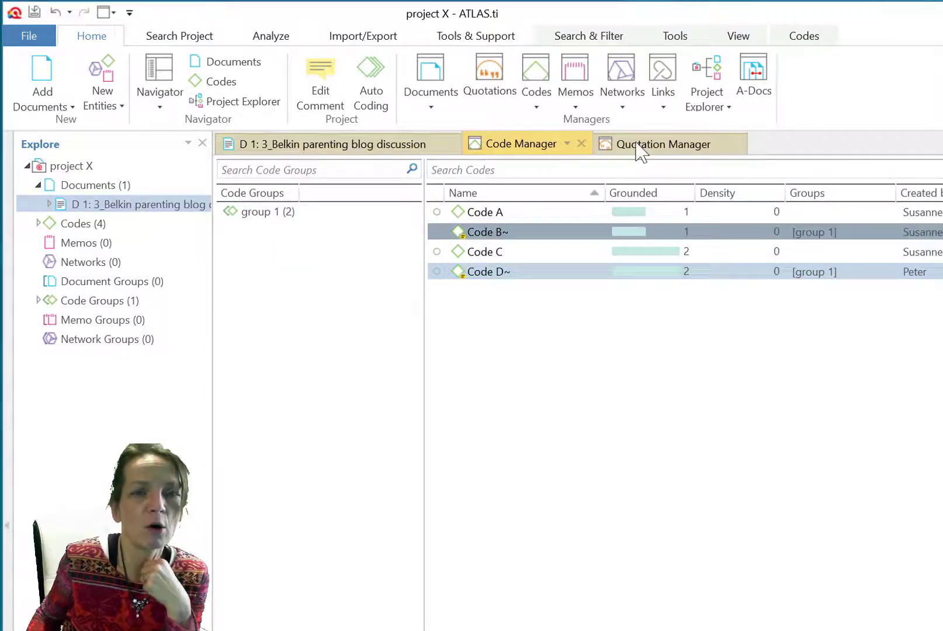
Start exporting the codes to an Excel spreadsheet and choose the "team project data" folder on the Desktop as destination.
left_click(693, 37)
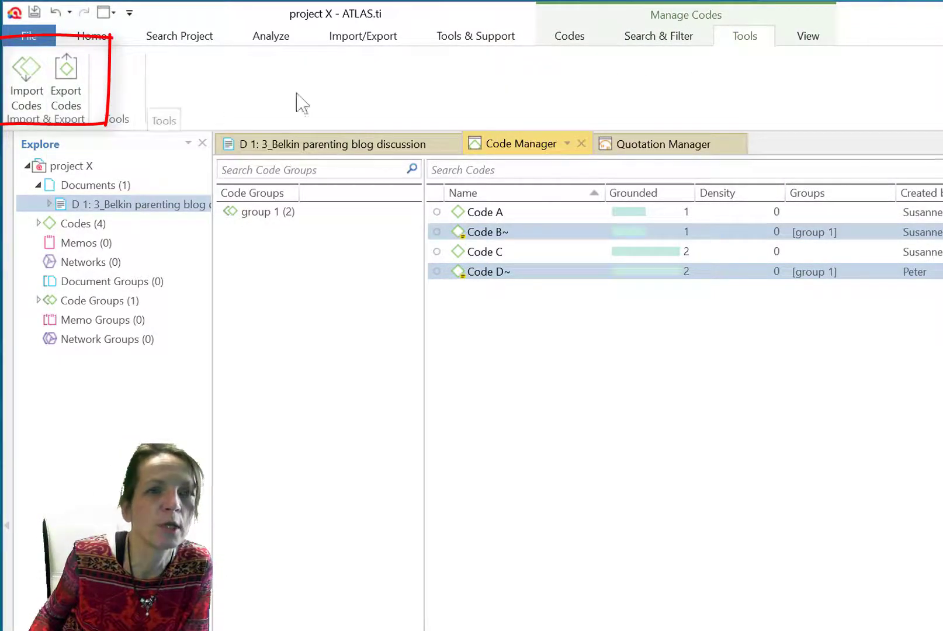
left_click(372, 42)
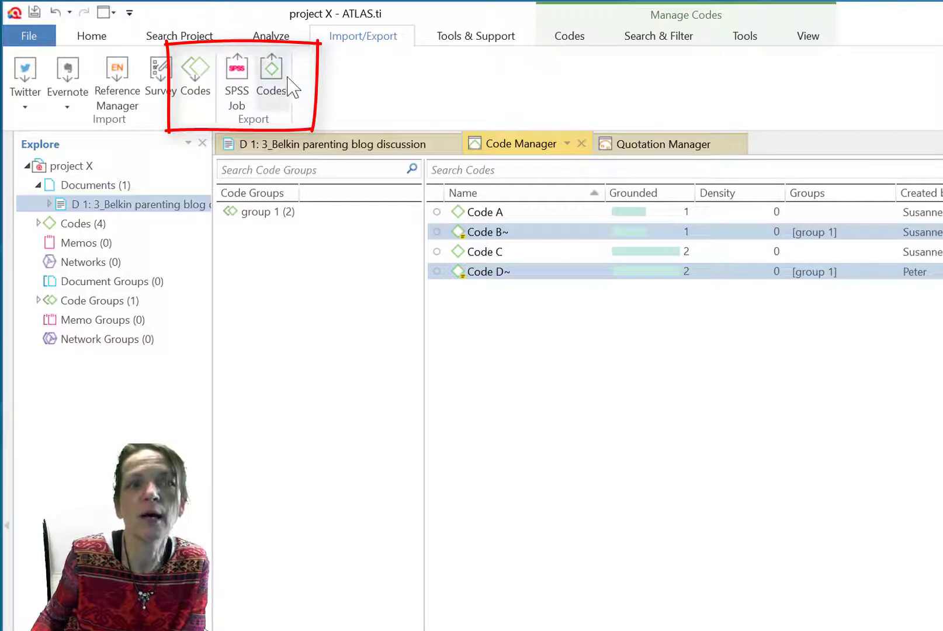
left_click(276, 82)
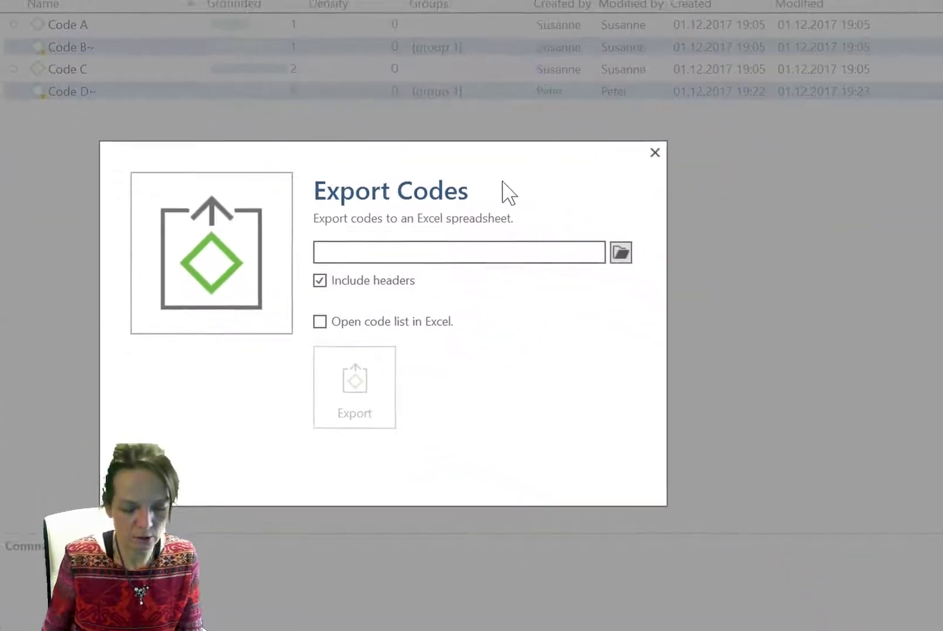
left_click(458, 250)
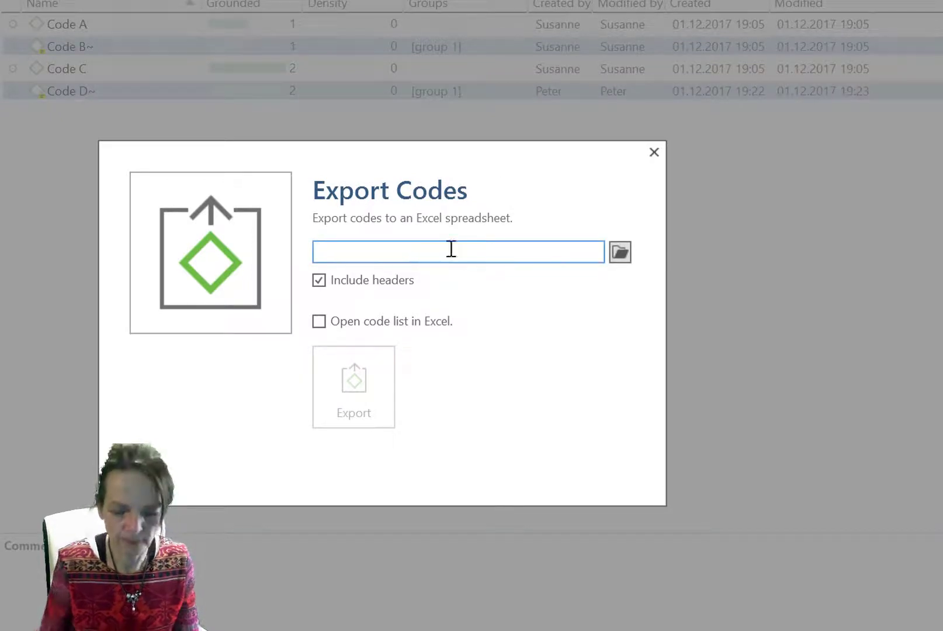
left_click(619, 257)
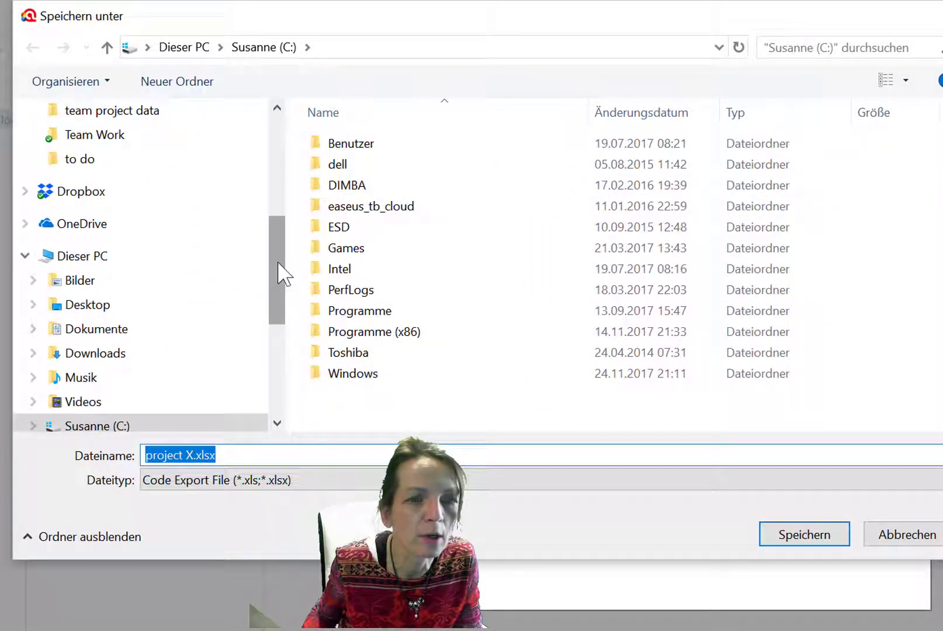
left_click_drag(280, 270, 260, 172)
left_click(179, 201)
left_click(175, 177)
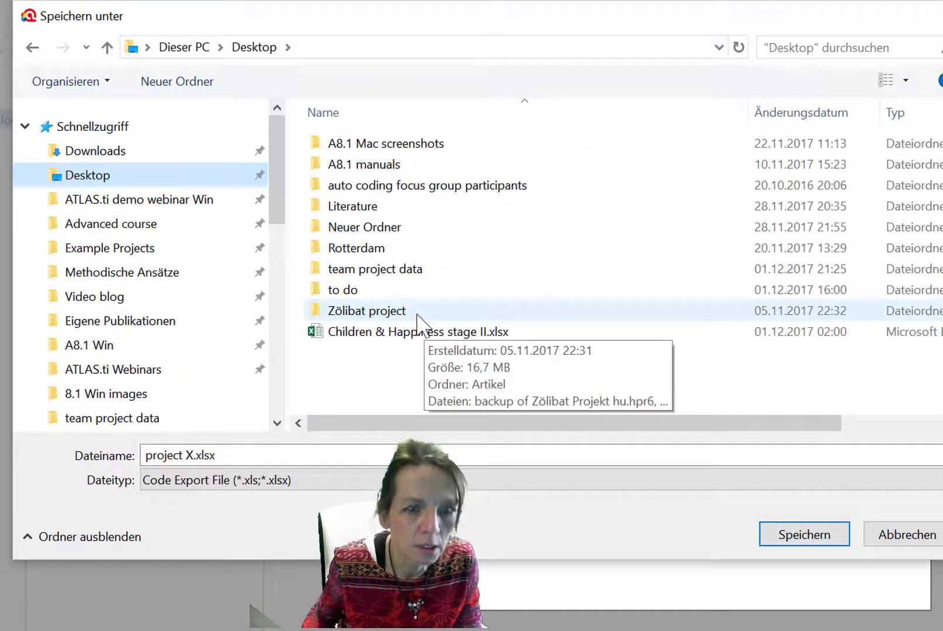
double_click(397, 270)
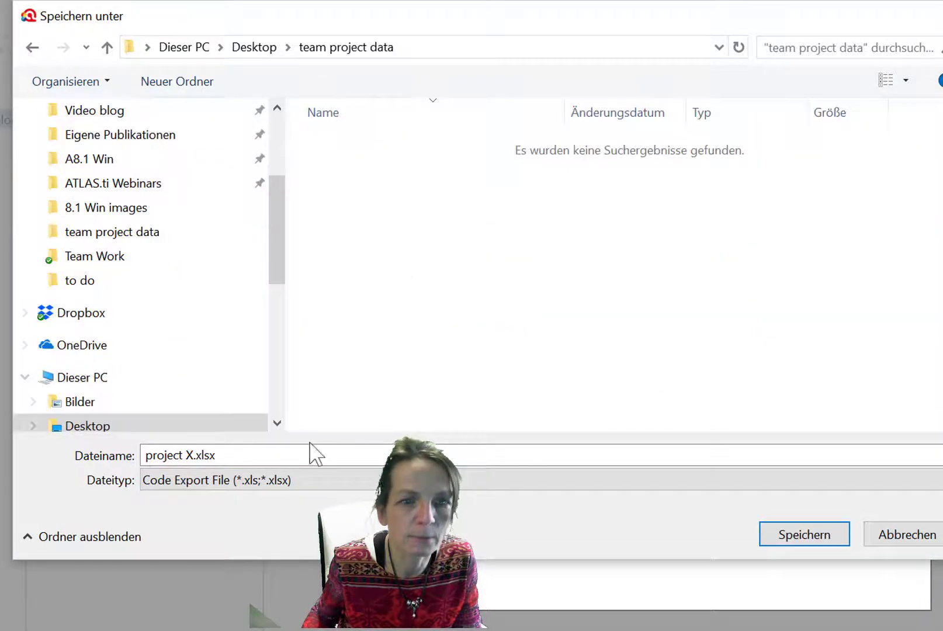
Name the export file "project X_code list.xlsx" and export the codes with the option to open the code list in Excel.
left_click(298, 457)
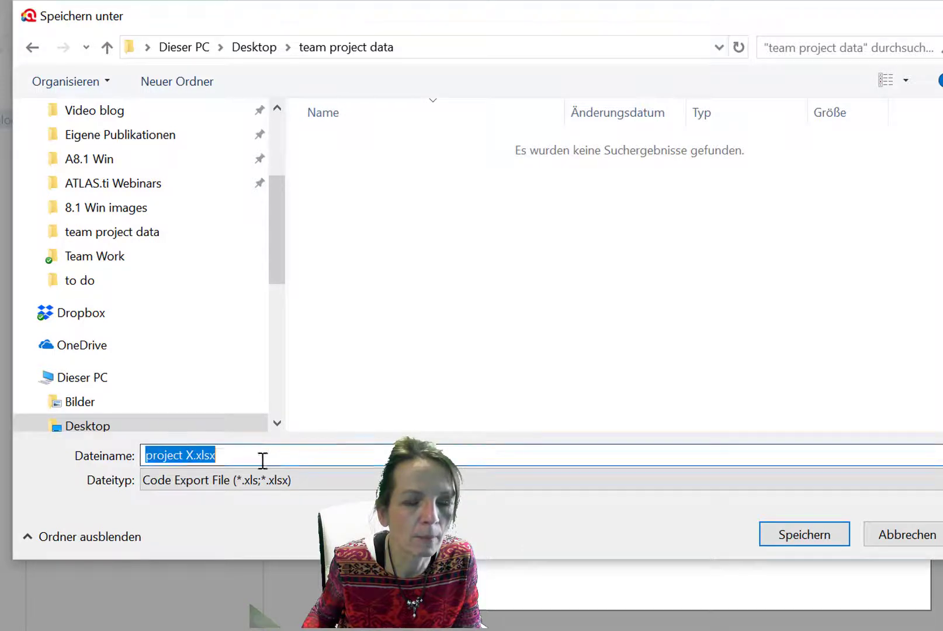
left_click(199, 457)
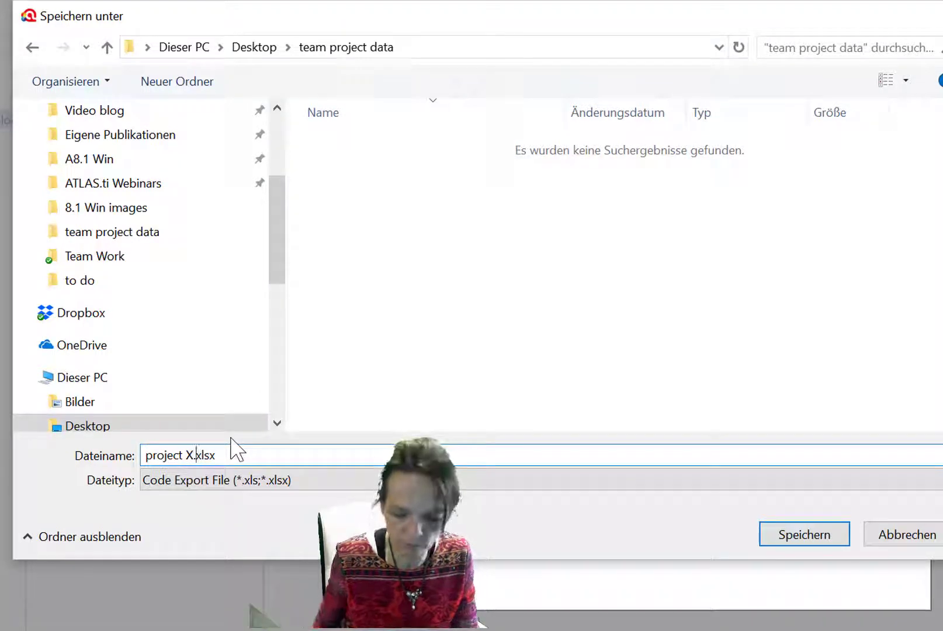
type("_code list")
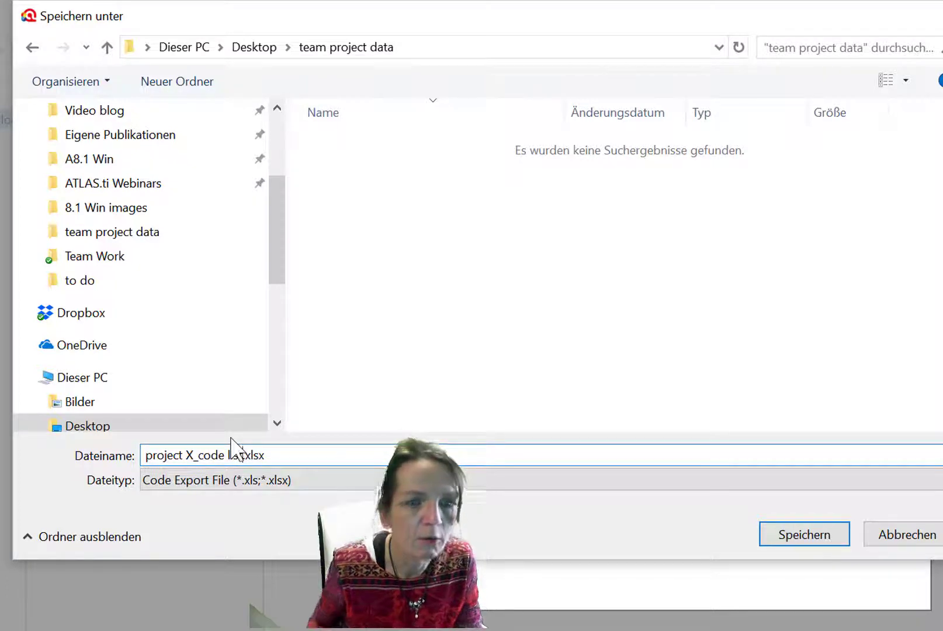
left_click(777, 537)
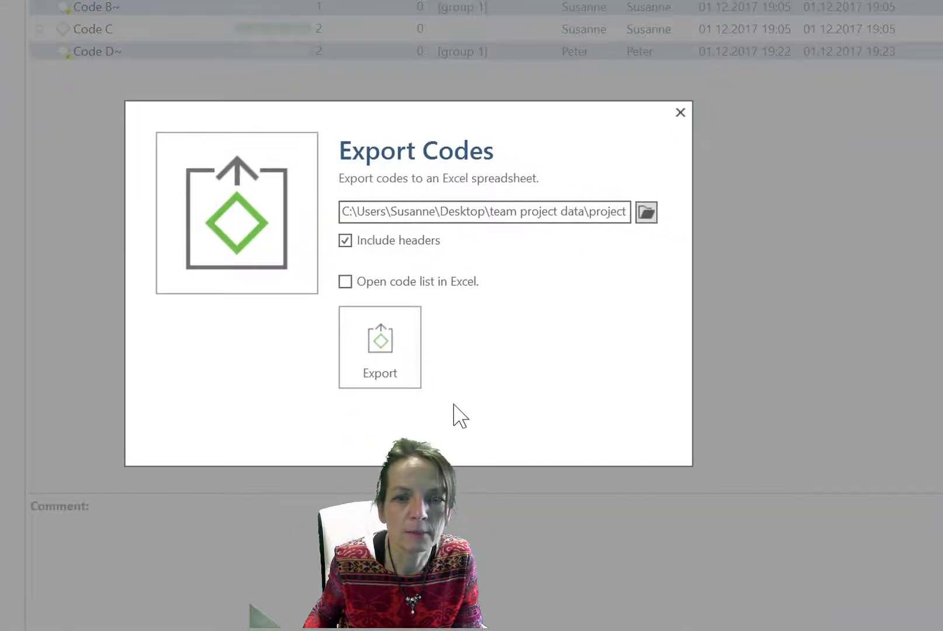
left_click(346, 282)
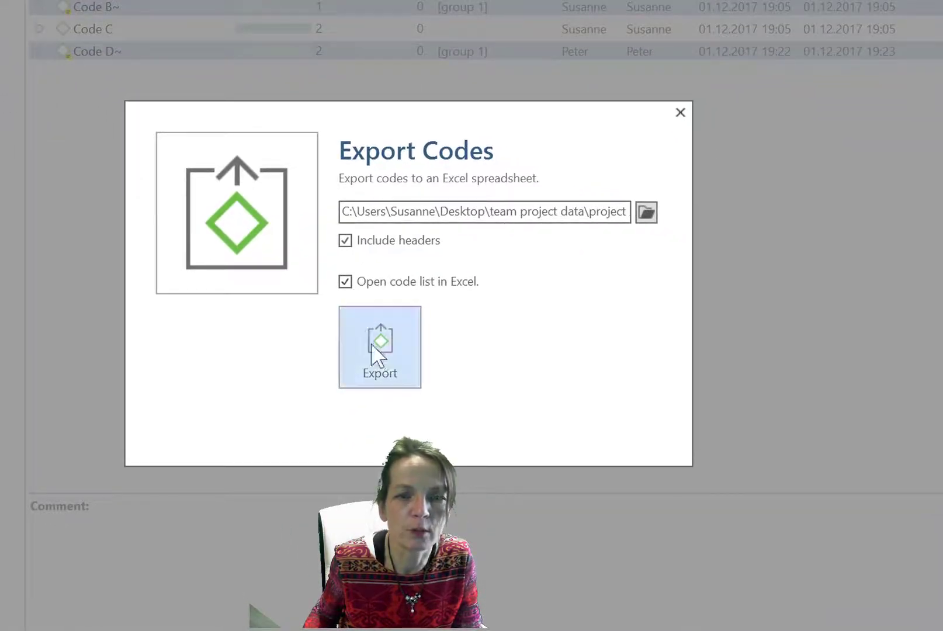
left_click(378, 351)
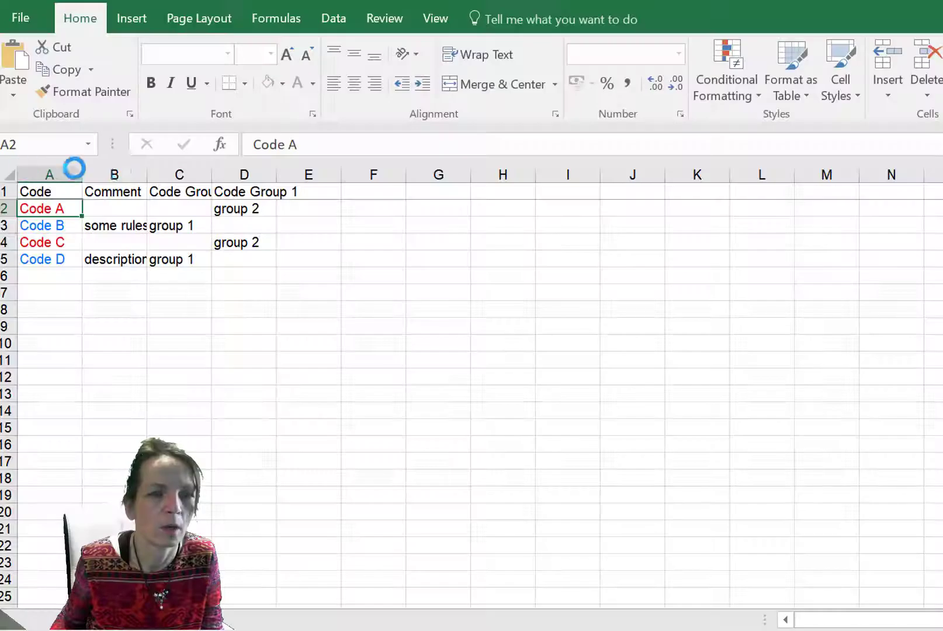
Widen the code column A and the code group columns C and D of the exported code list.
left_click_drag(82, 168, 129, 165)
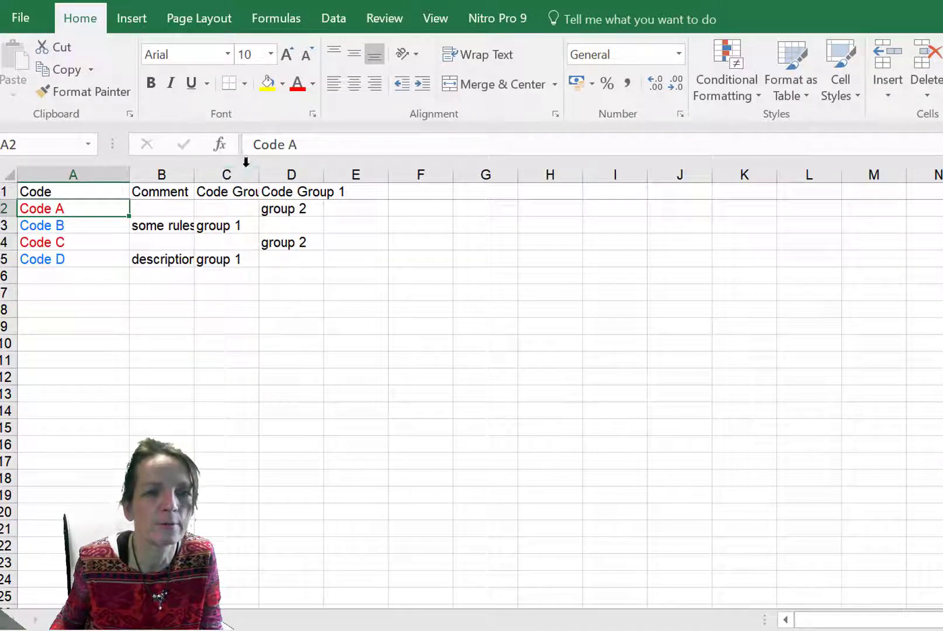
left_click_drag(251, 168, 297, 166)
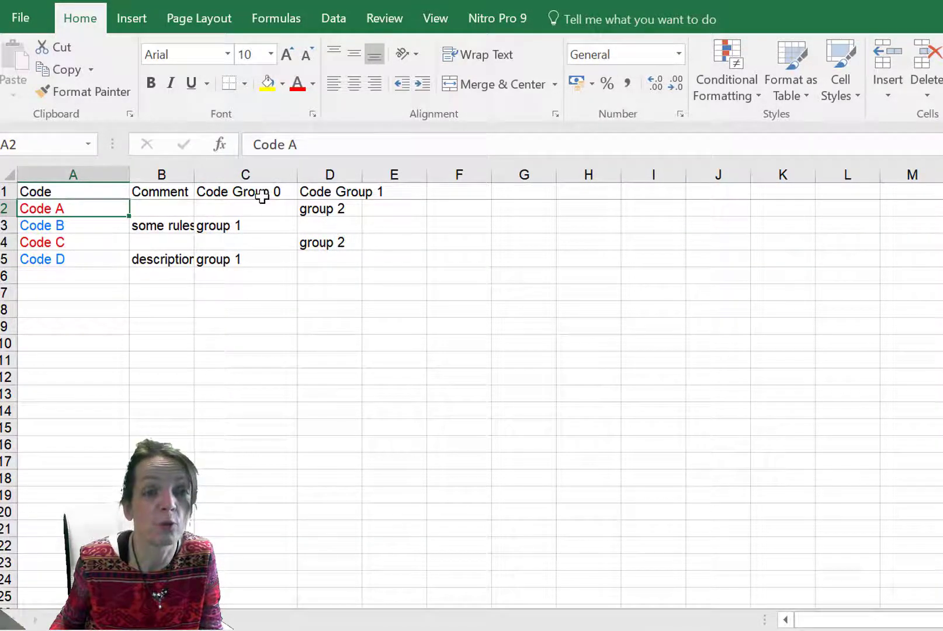
left_click_drag(367, 175, 424, 174)
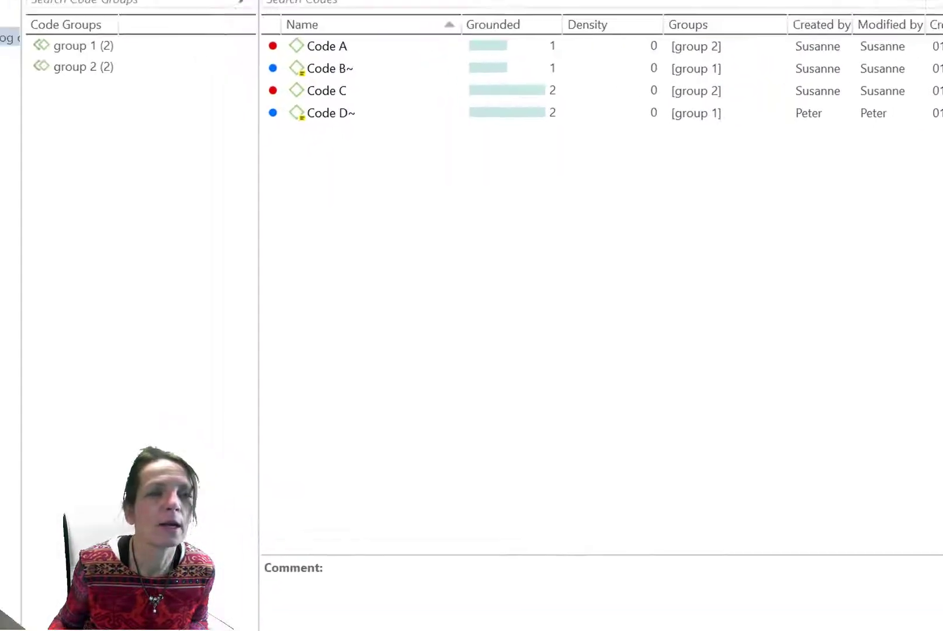
Create an empty ATLAS.ti project named "new project".
left_click(19, 29)
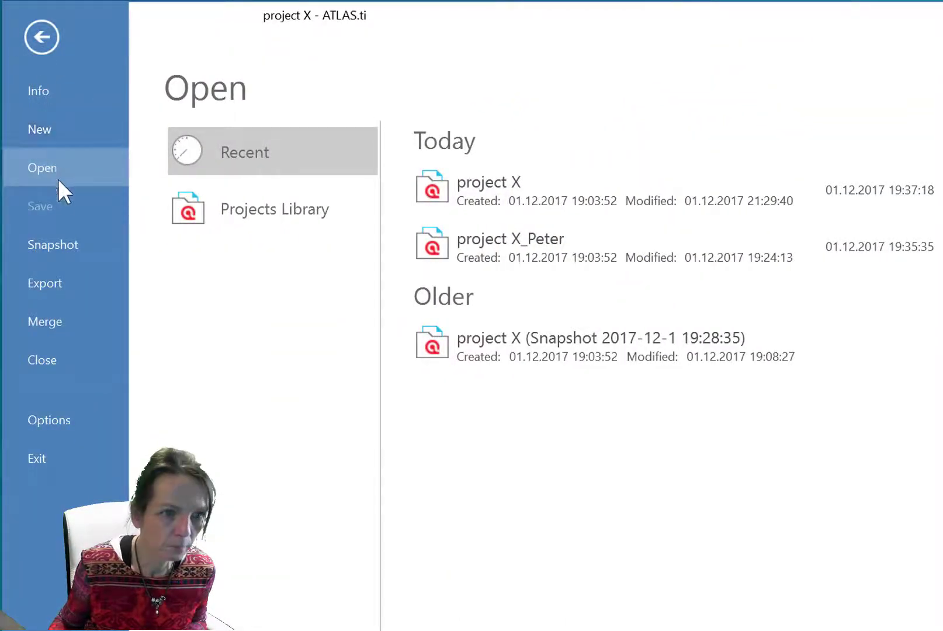
left_click(55, 137)
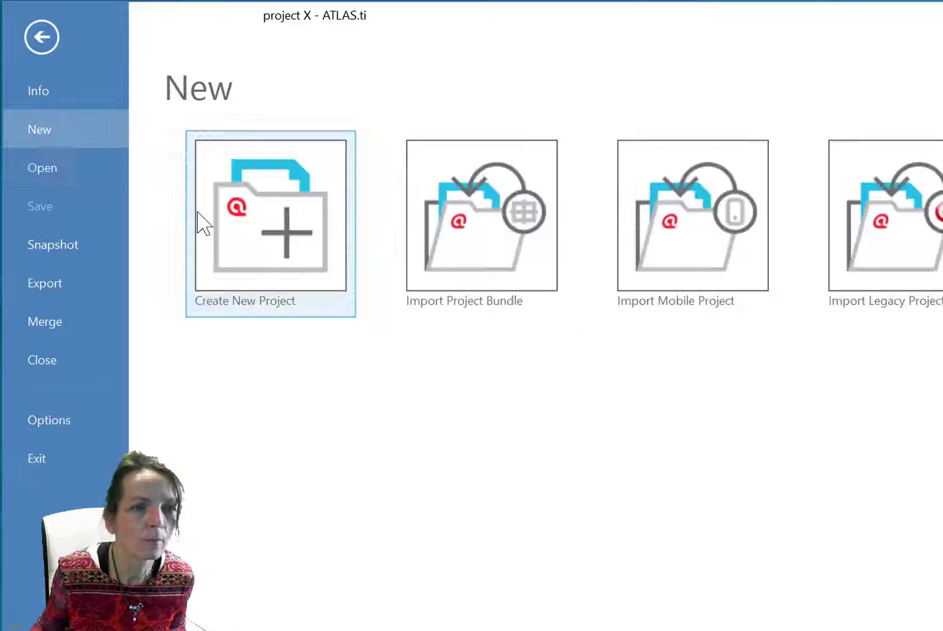
left_click(253, 221)
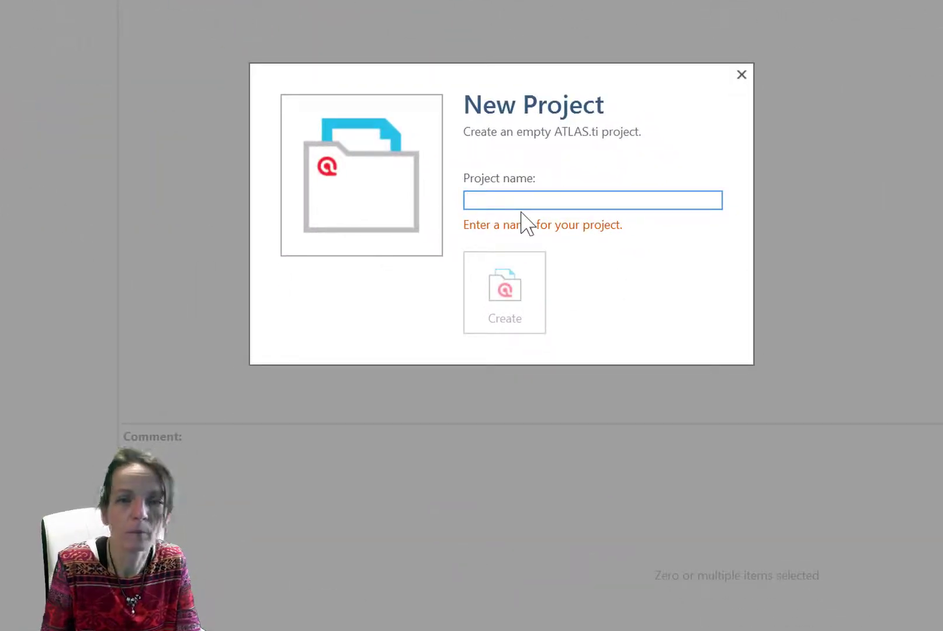
type("new project")
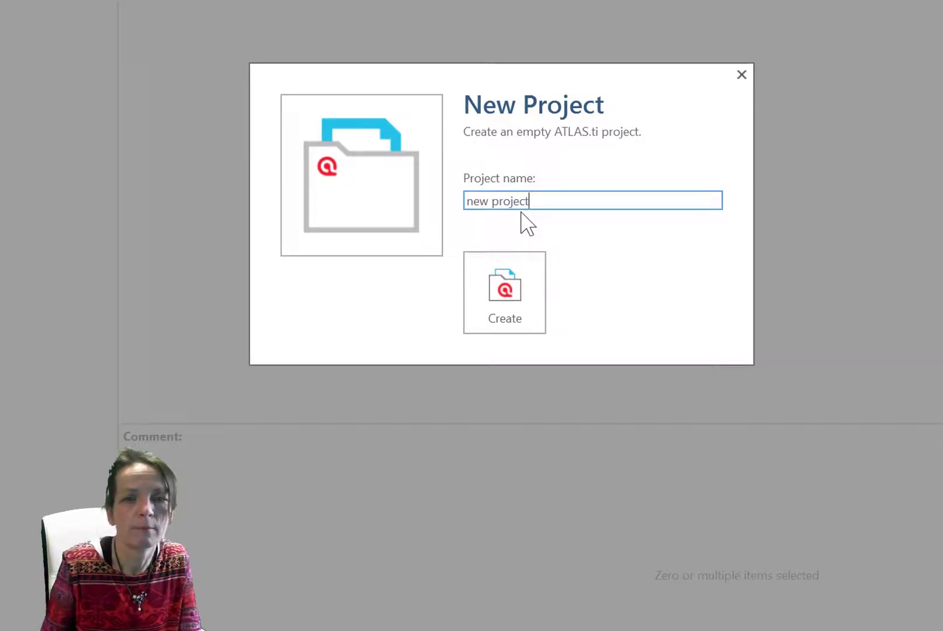
left_click(526, 289)
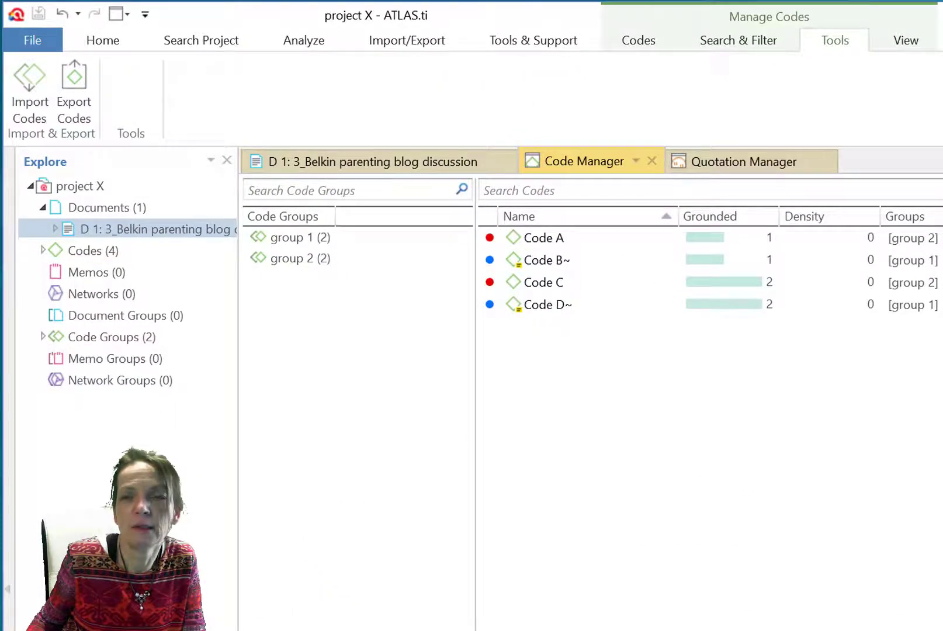
Switch to the new project's window and import the codes from "project X_code list.xlsx" in the Desktop folder "team project data".
left_click(546, 259)
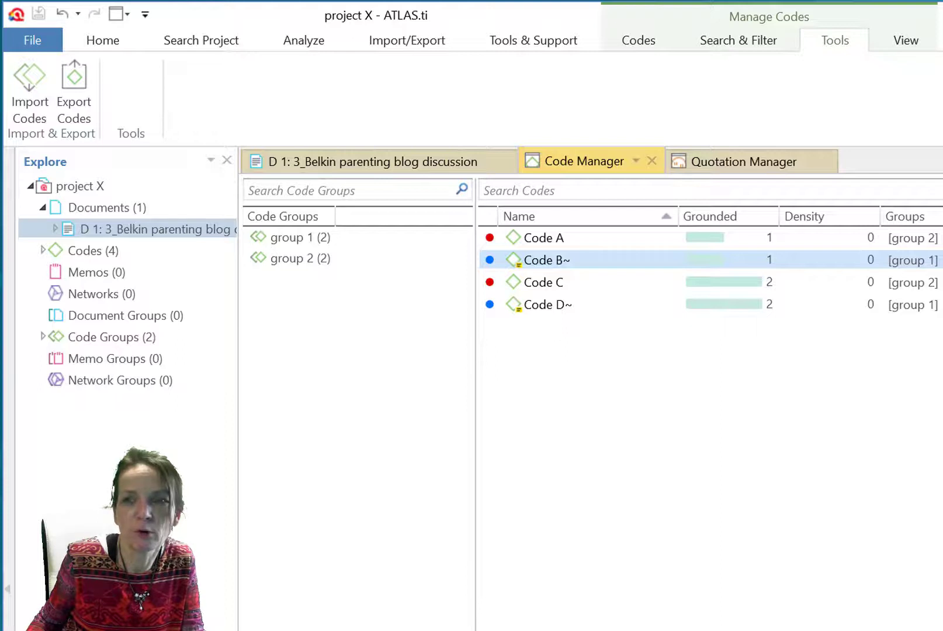
key("alt+Tab")
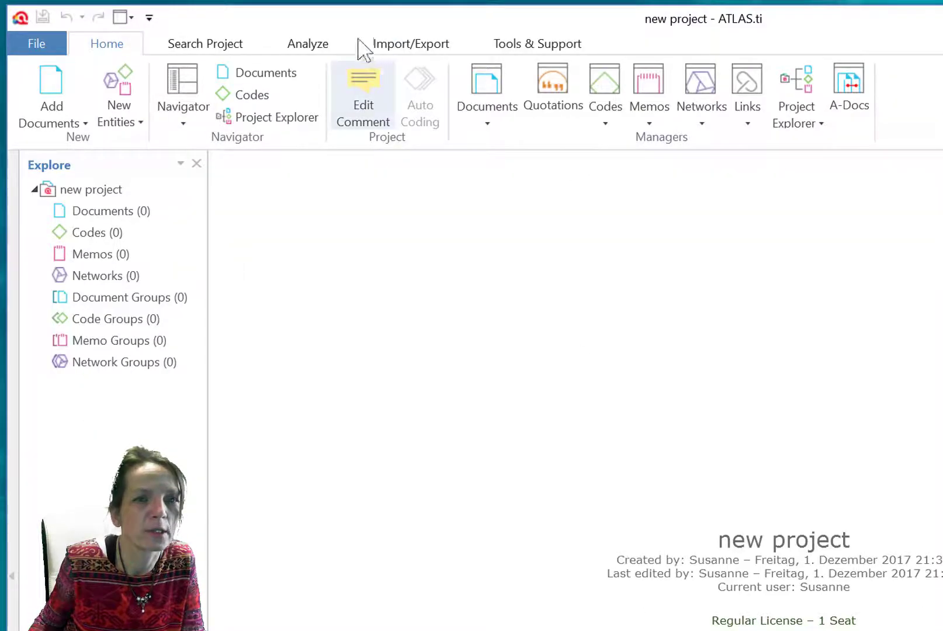
left_click(385, 45)
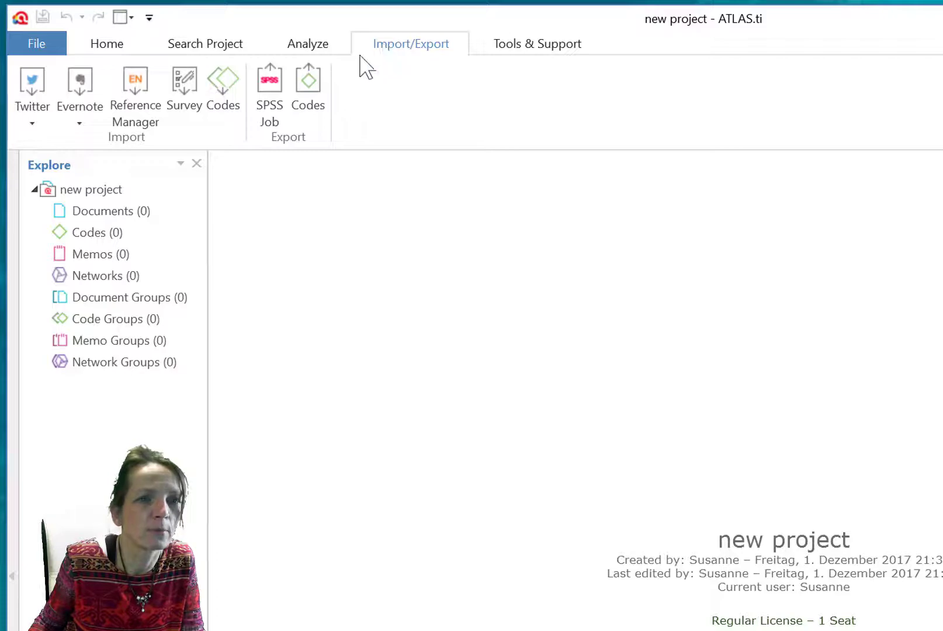
left_click(229, 93)
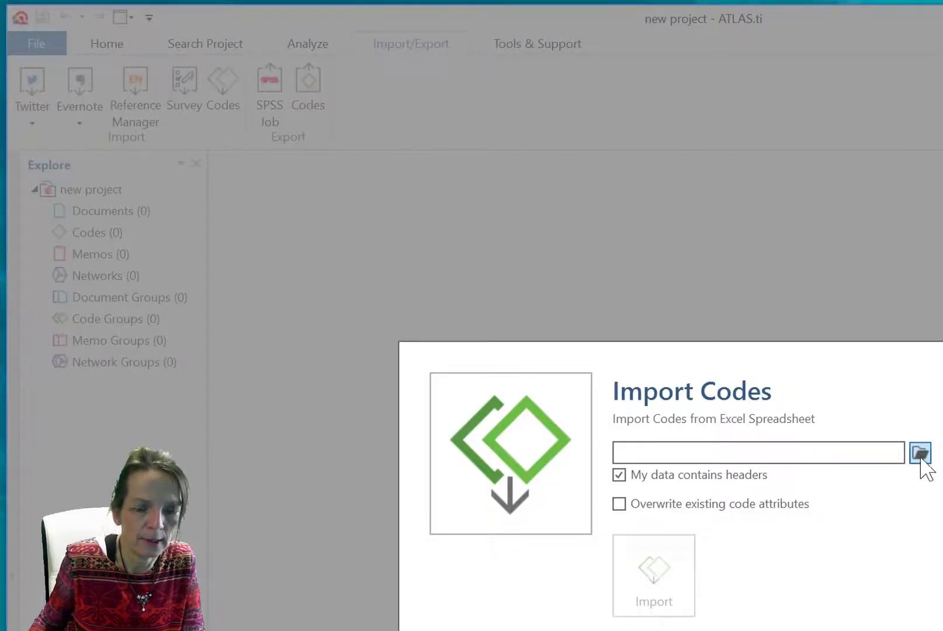
left_click(920, 453)
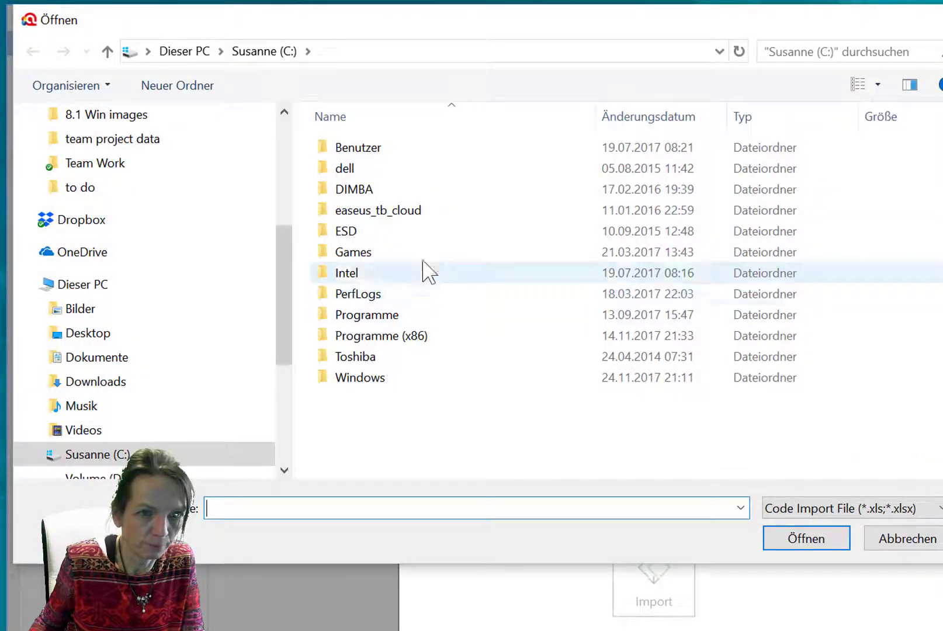
left_click_drag(290, 294, 301, 147)
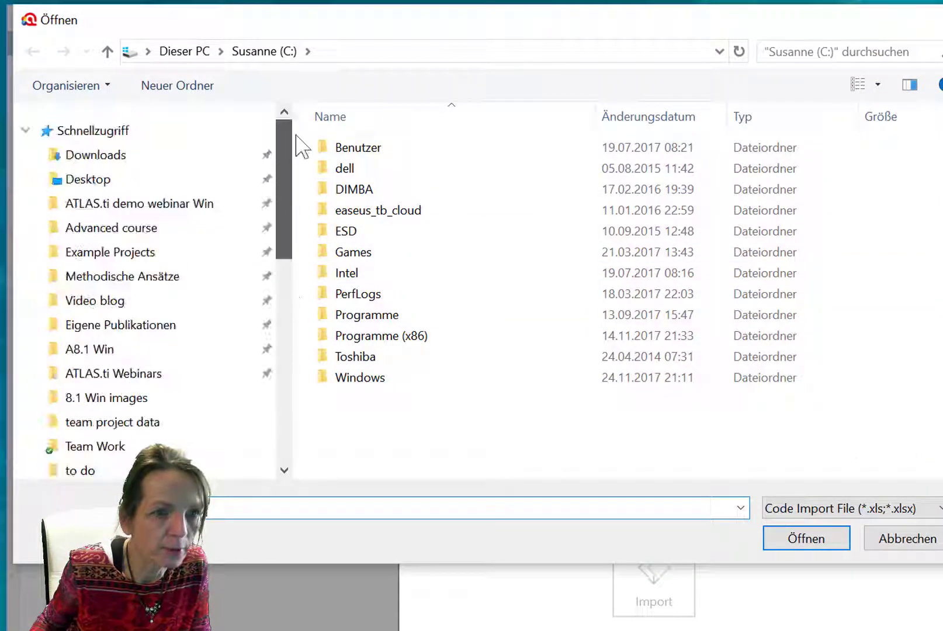
left_click(200, 180)
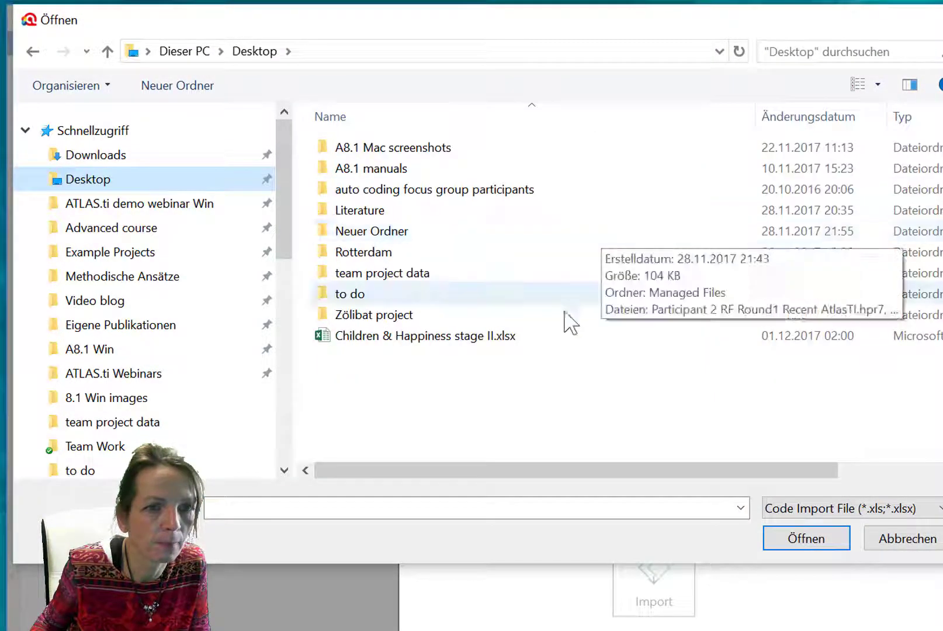
double_click(418, 273)
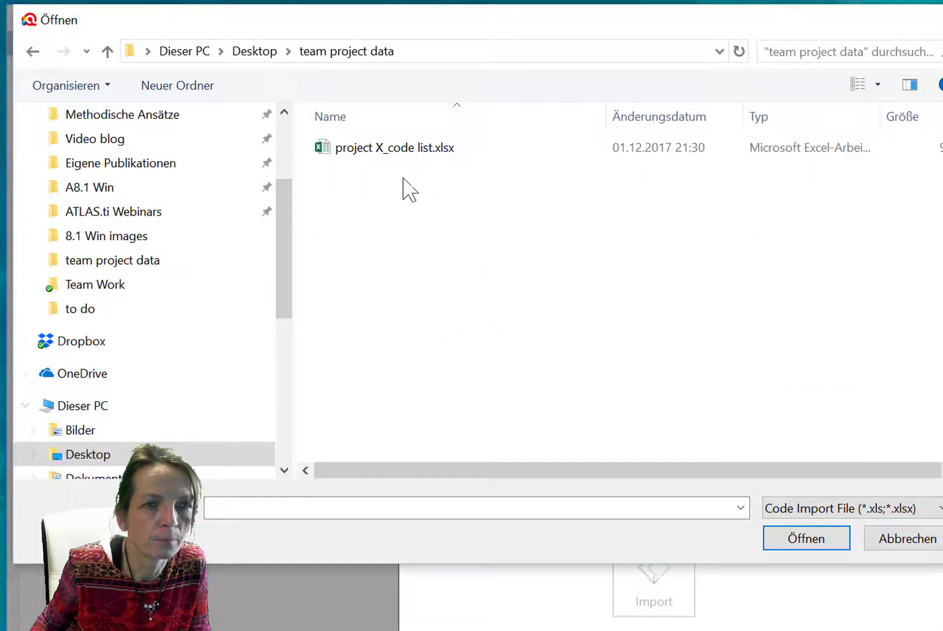
left_click(386, 151)
left_click(805, 538)
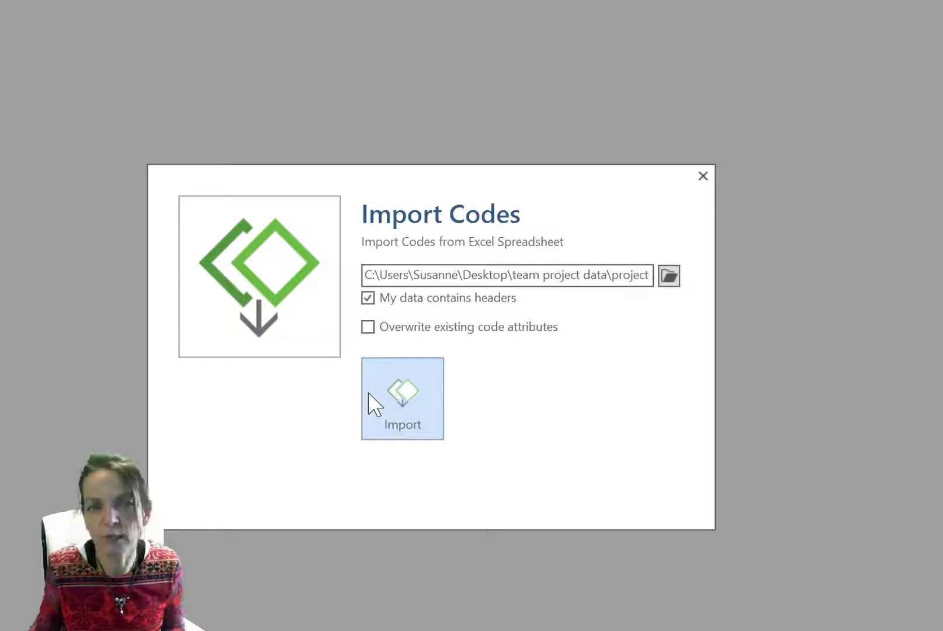
left_click(406, 406)
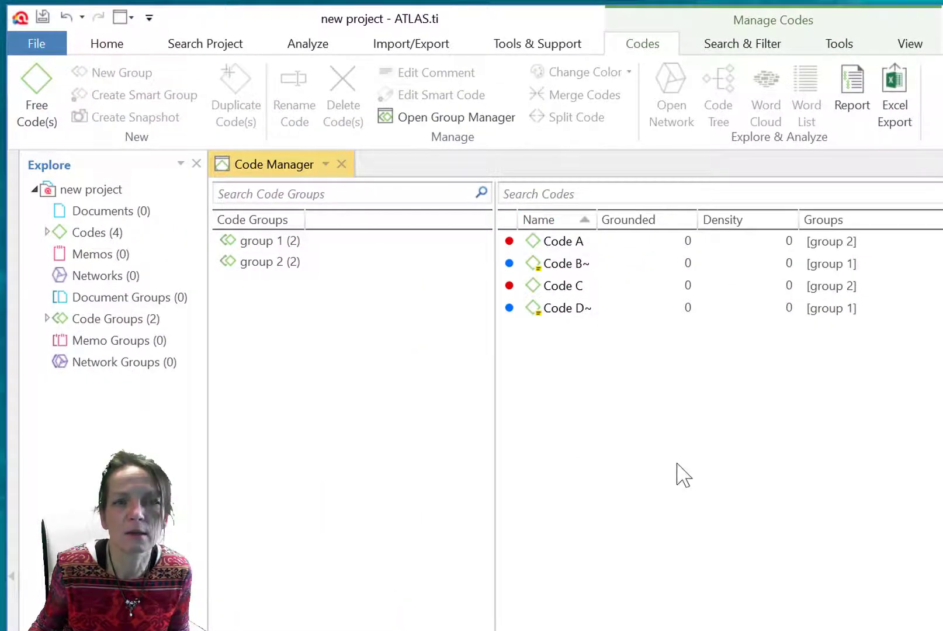
Examine the imported codes in the Code Manager, including their colors, comments and group memberships.
left_click(682, 308)
left_click(671, 263)
left_click(570, 241)
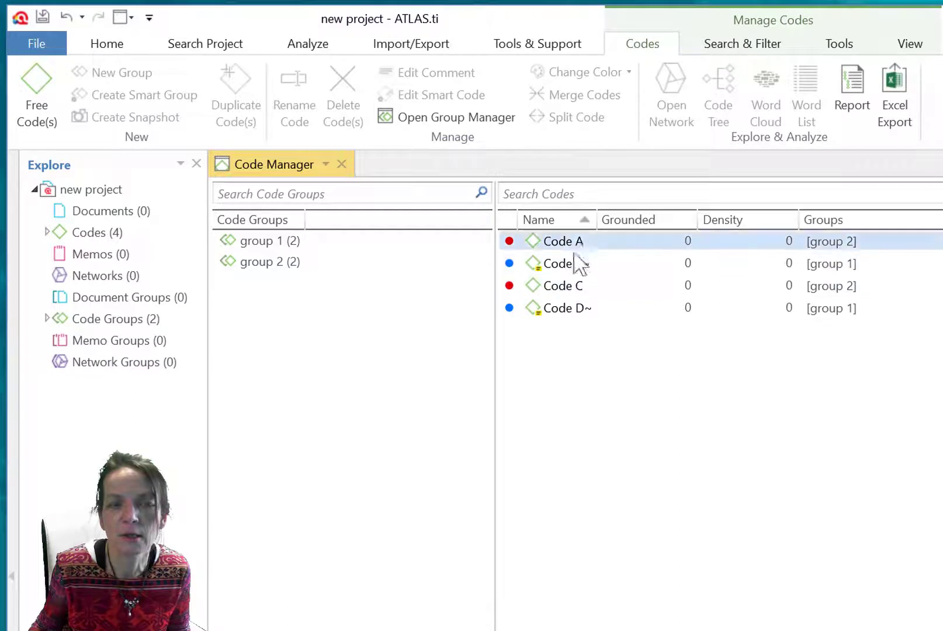
left_click(591, 308)
left_click(590, 285)
left_click(589, 266)
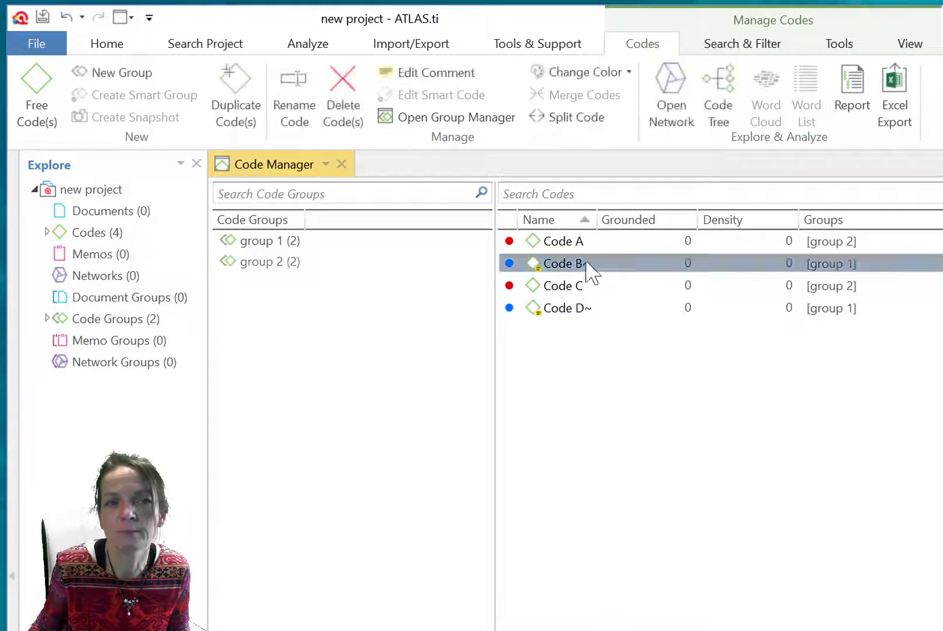
left_click(567, 315, "ctrl")
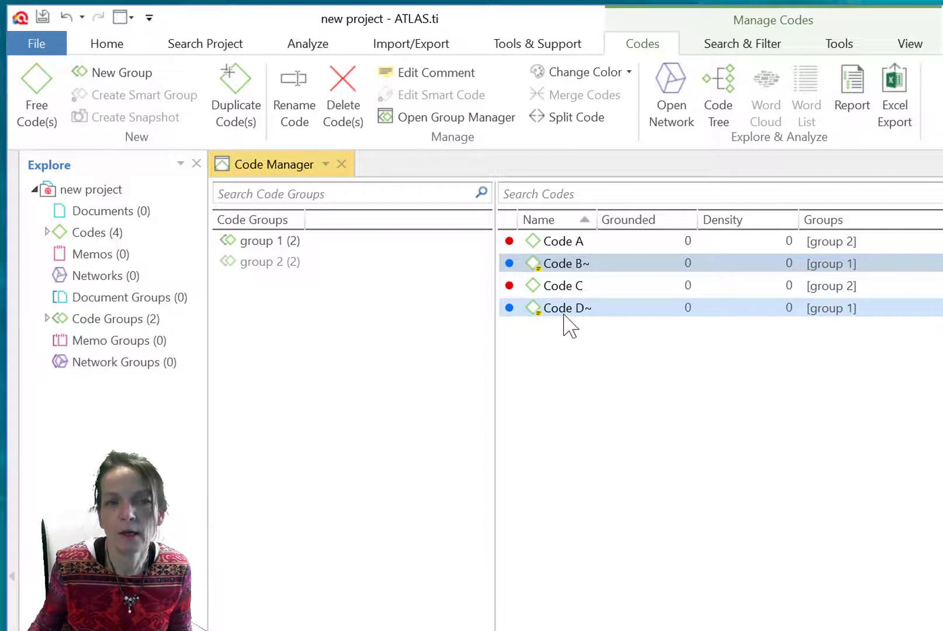
left_click(564, 313)
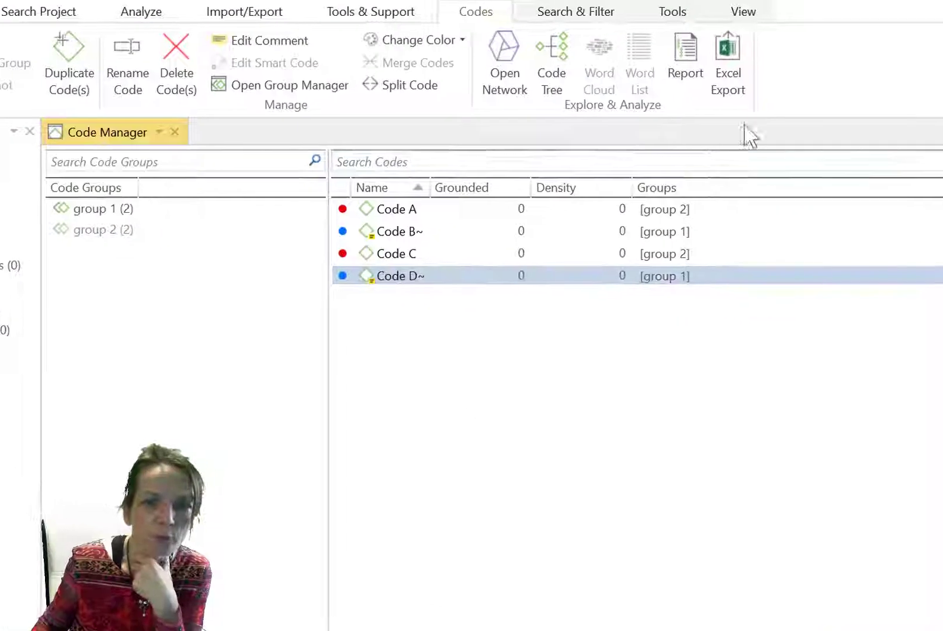
Export all four codes of the new project to Excel with the Code, Comment and Code Groups columns.
left_click(728, 58)
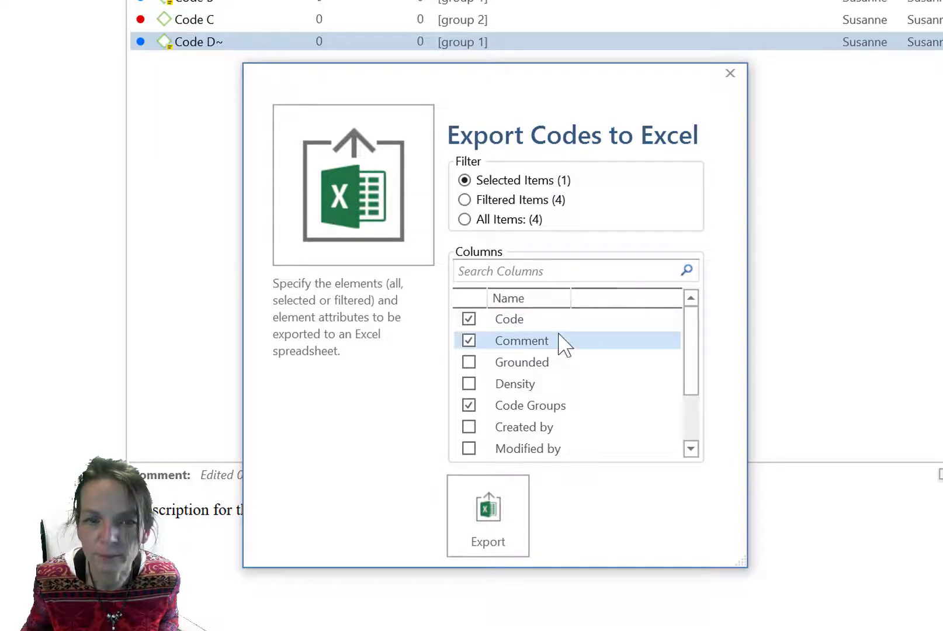
left_click(521, 320)
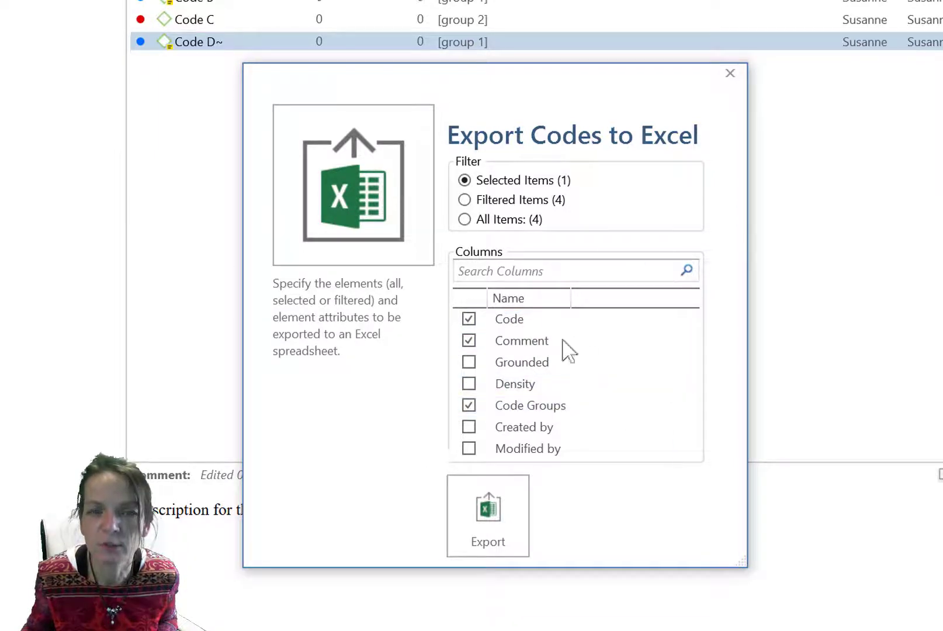
left_click(501, 508)
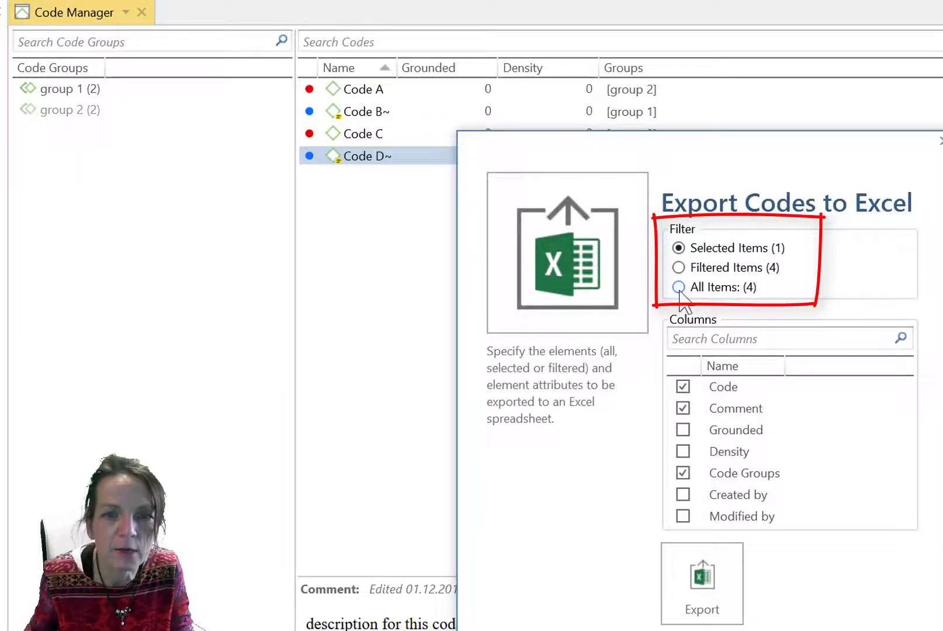
left_click(678, 287)
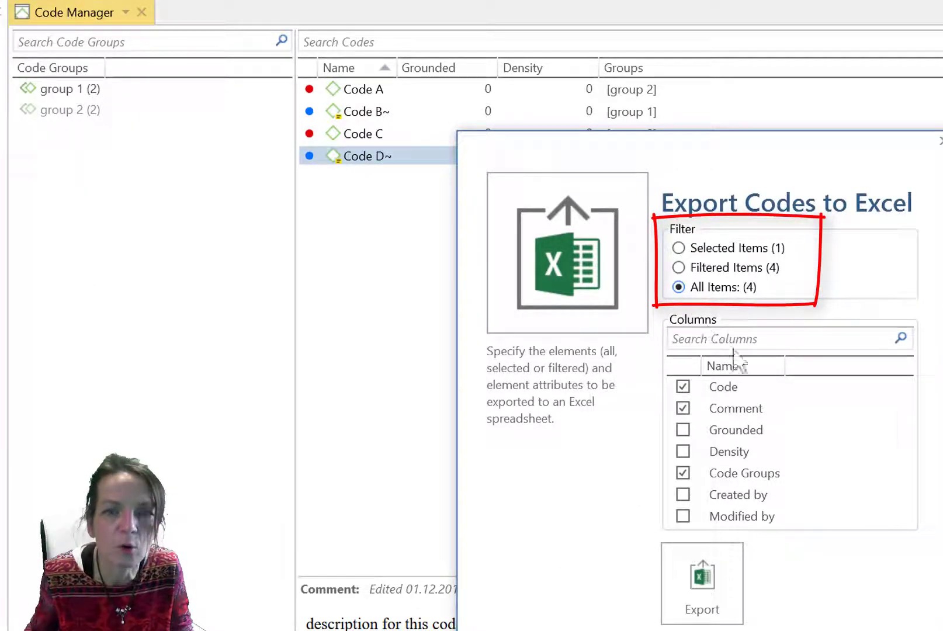
left_click(728, 608)
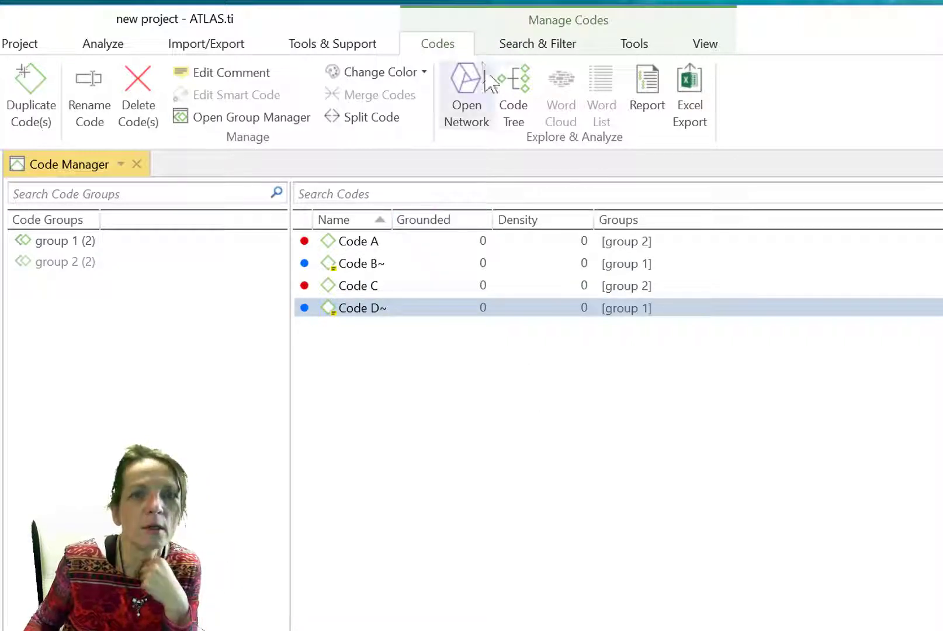
left_click(637, 46)
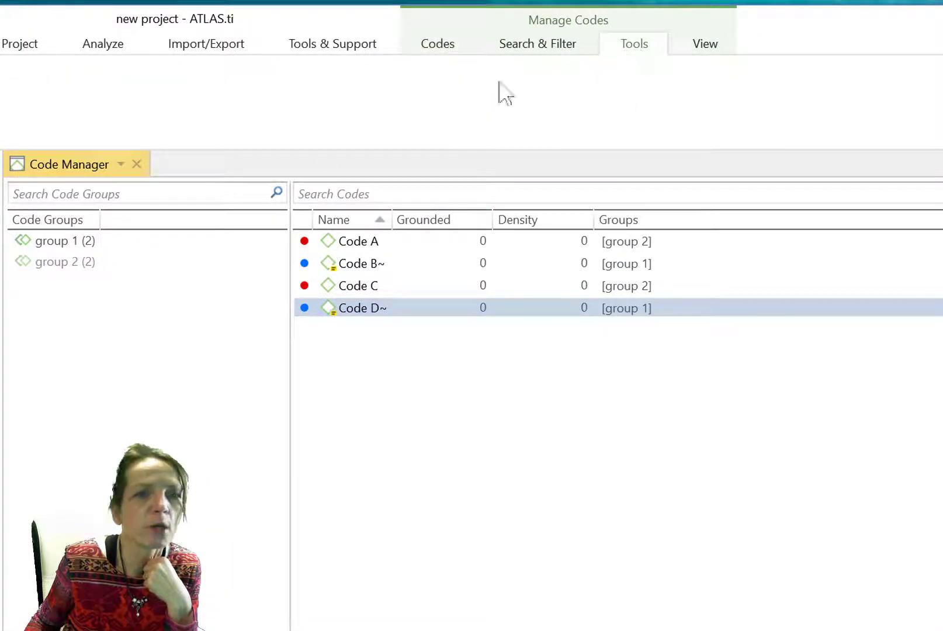